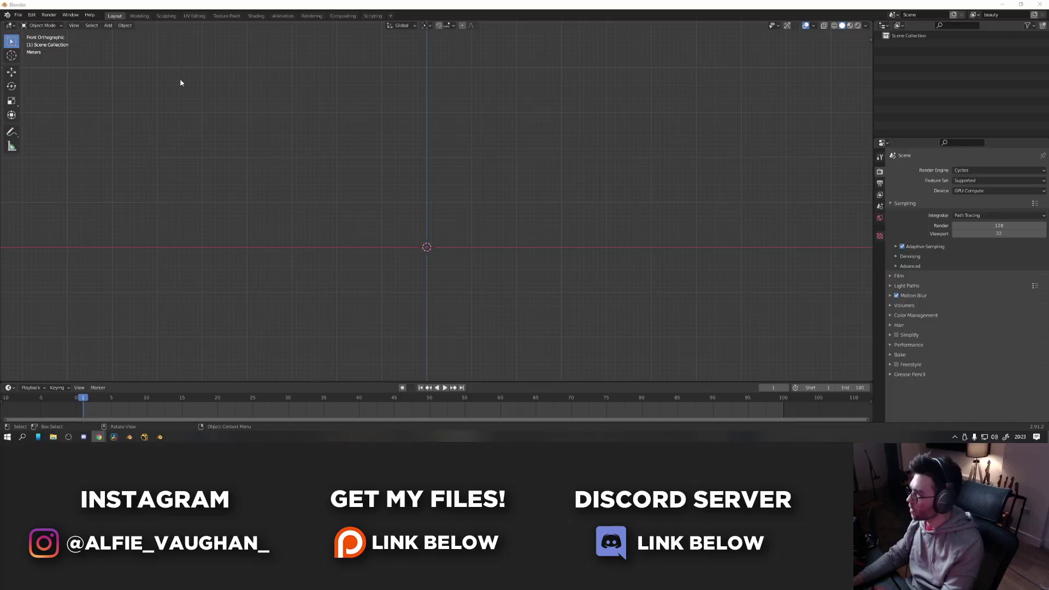
Switch the 3D viewport to the Movie Clip Editor and load the sh001_UD_PLATE_v001 image sequence from the D drive.
left_click(10, 25)
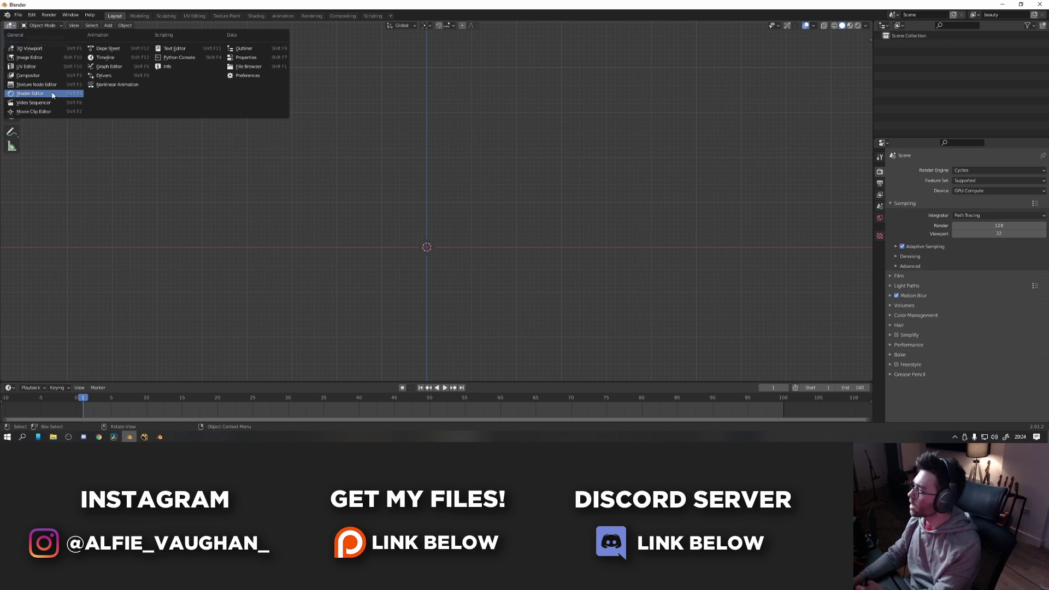
left_click(42, 114)
left_click(388, 27)
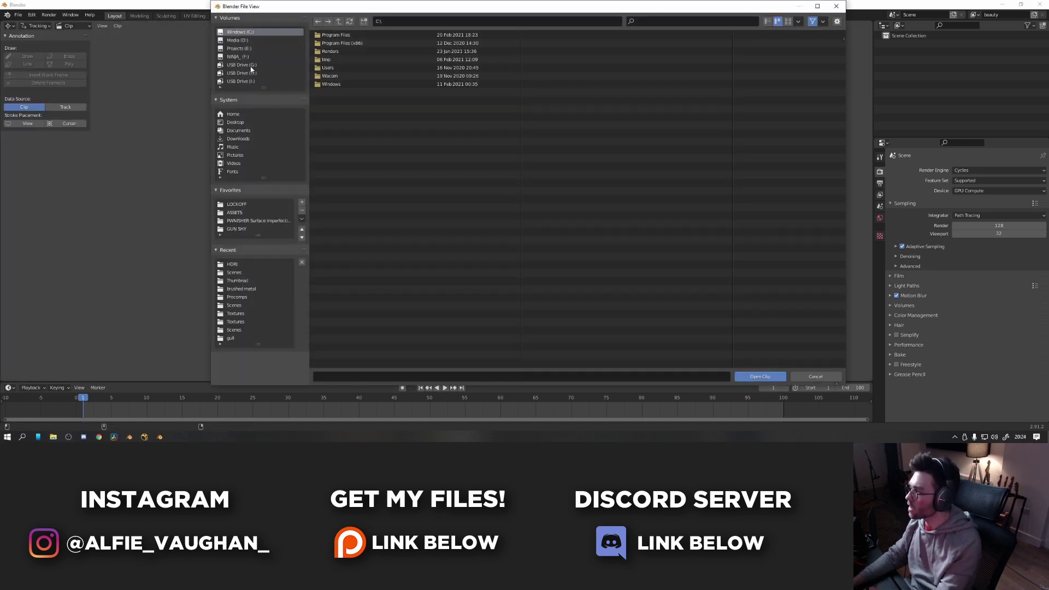
left_click(246, 49)
left_click(246, 41)
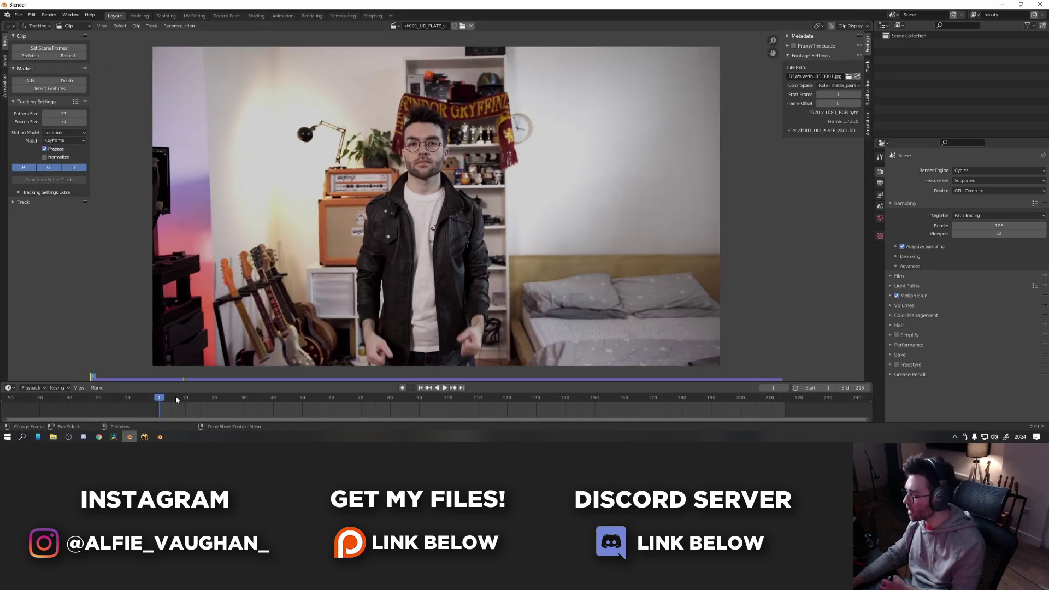
At frame 52, configure tracking with pattern size 40, search size 100, the Affine motion model, Normalize on and only the red channel.
left_click_drag(175, 397, 308, 418)
key("space")
scroll(519, 247, "up", 5)
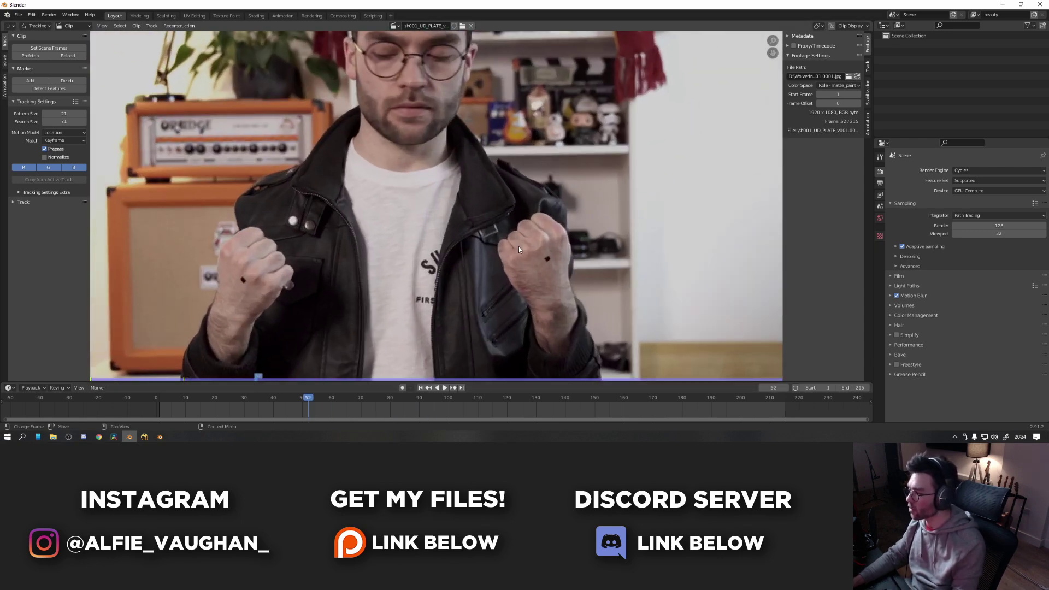
scroll(536, 249, "up", 2)
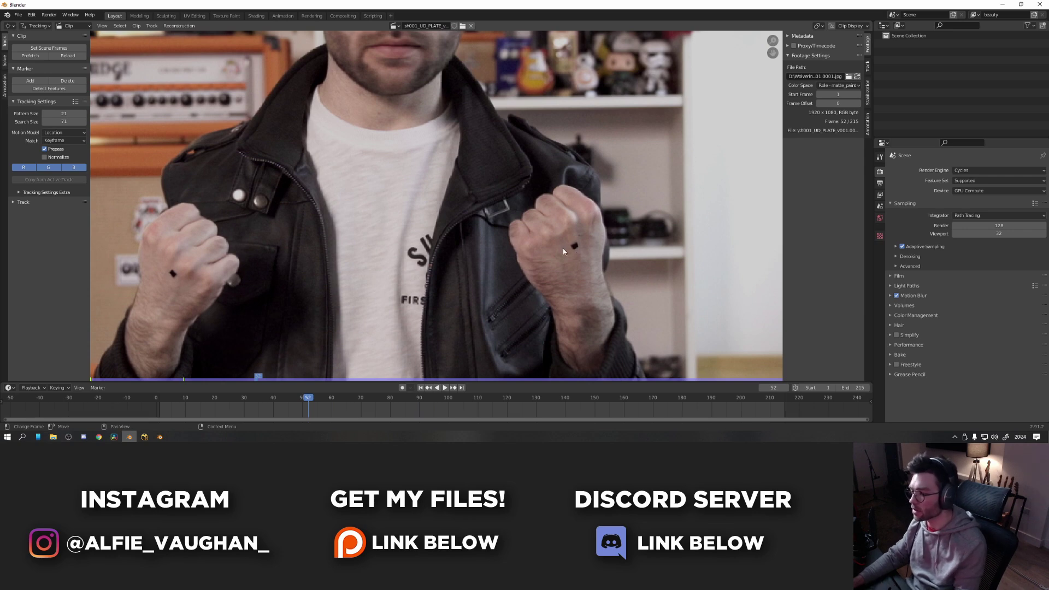
mouse_move(563, 251)
middle_mouse_down("ctrl")
mouse_move(543, 266)
mouse_move(564, 245)
middle_mouse_up("ctrl")
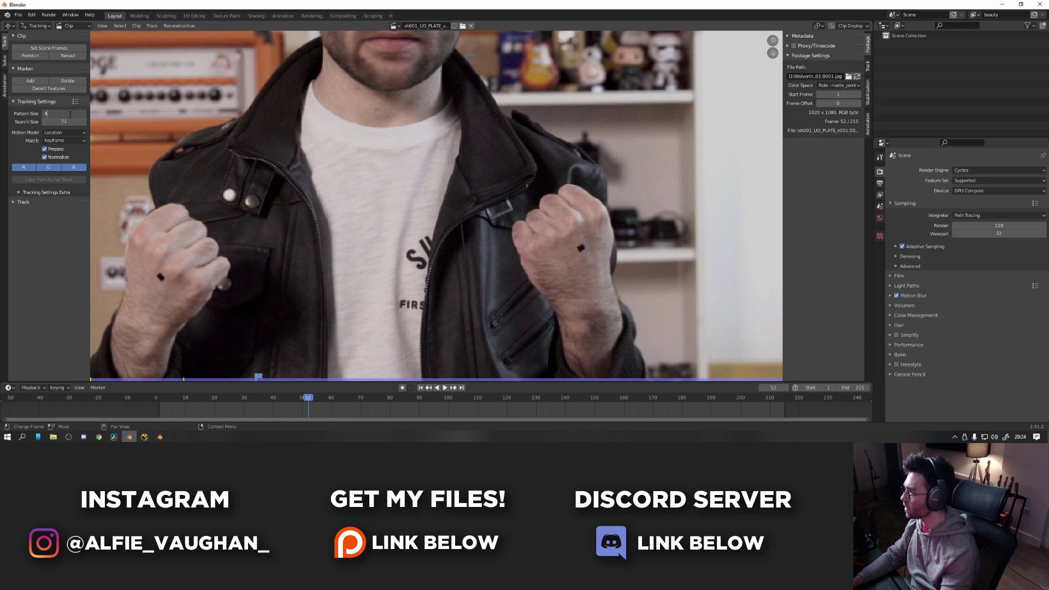
left_click(73, 133)
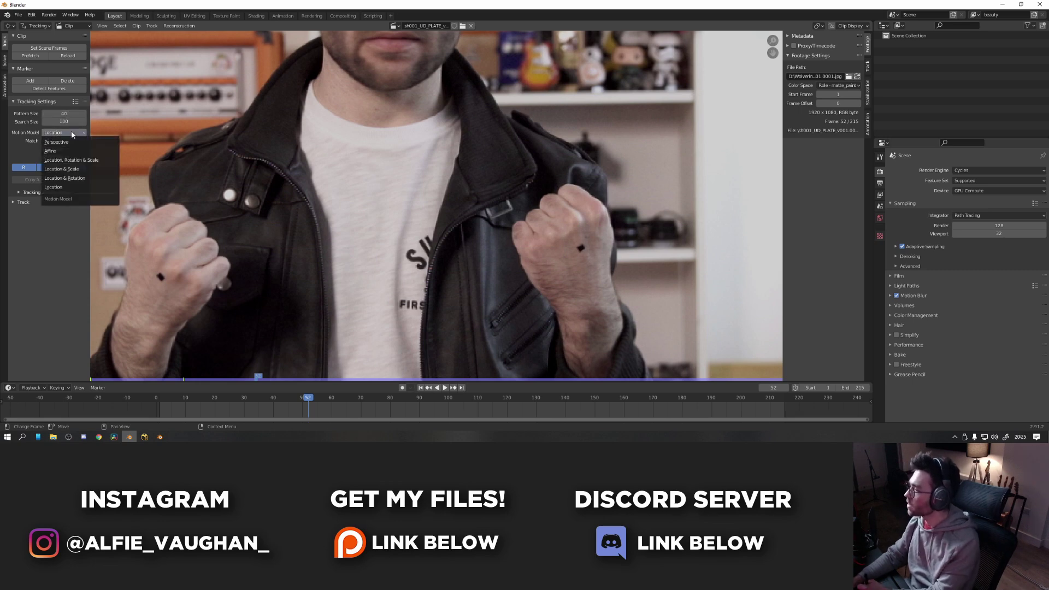
left_click(75, 151)
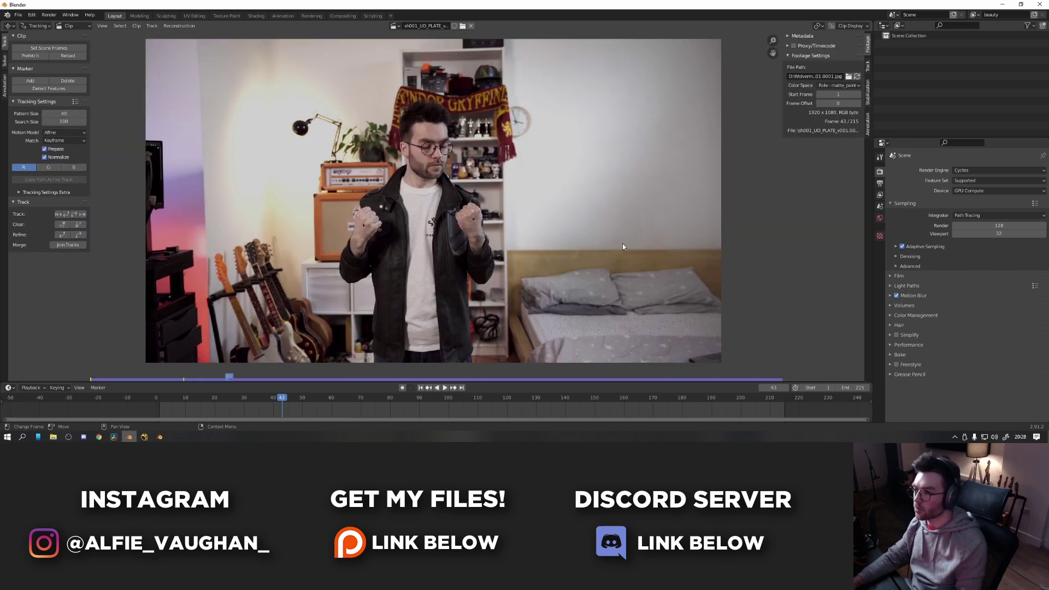
Add a new tracking object, and place a resized marker over the black dot on the actor's right fist at frame 52.
left_click(867, 69)
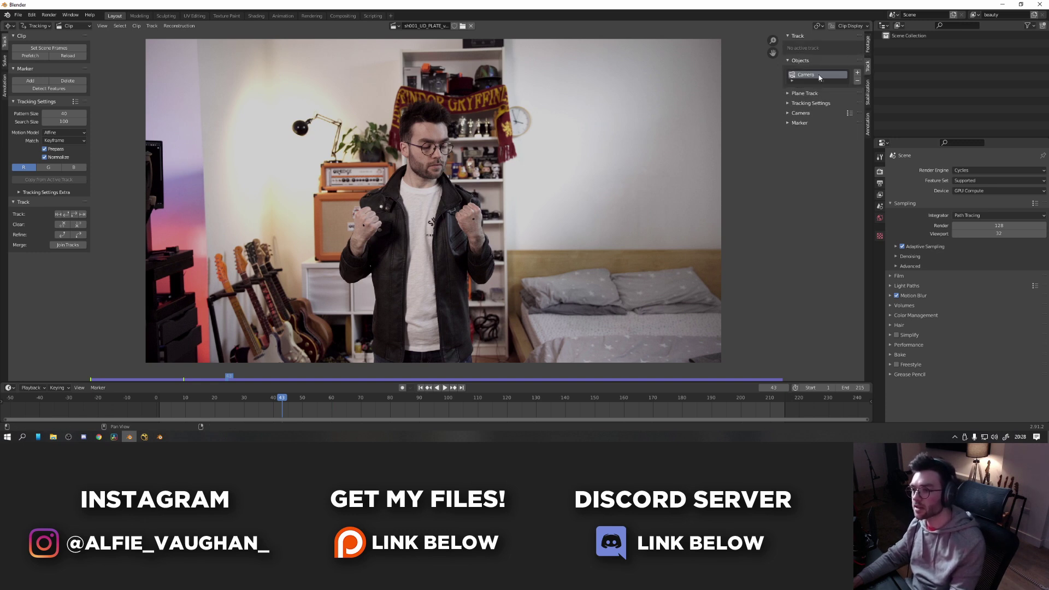
left_click(857, 74)
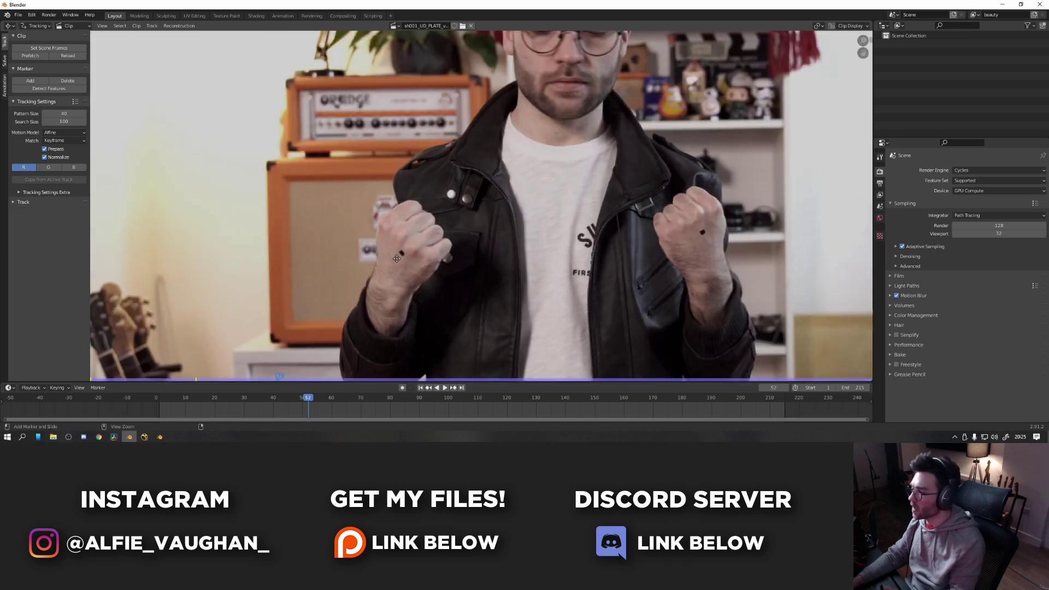
scroll(400, 240, "up", 5)
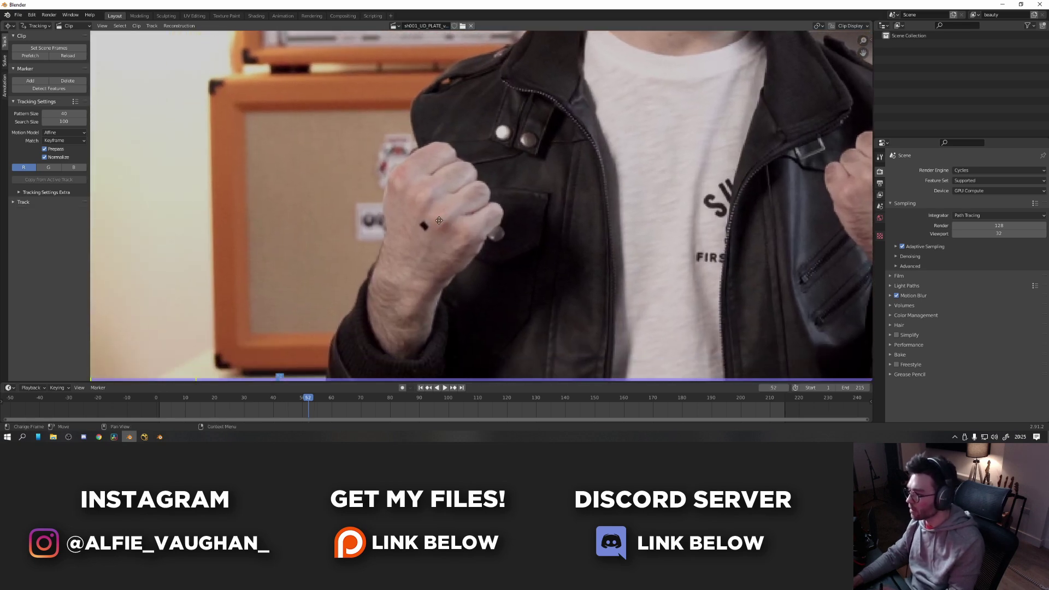
left_click(403, 232, "ctrl")
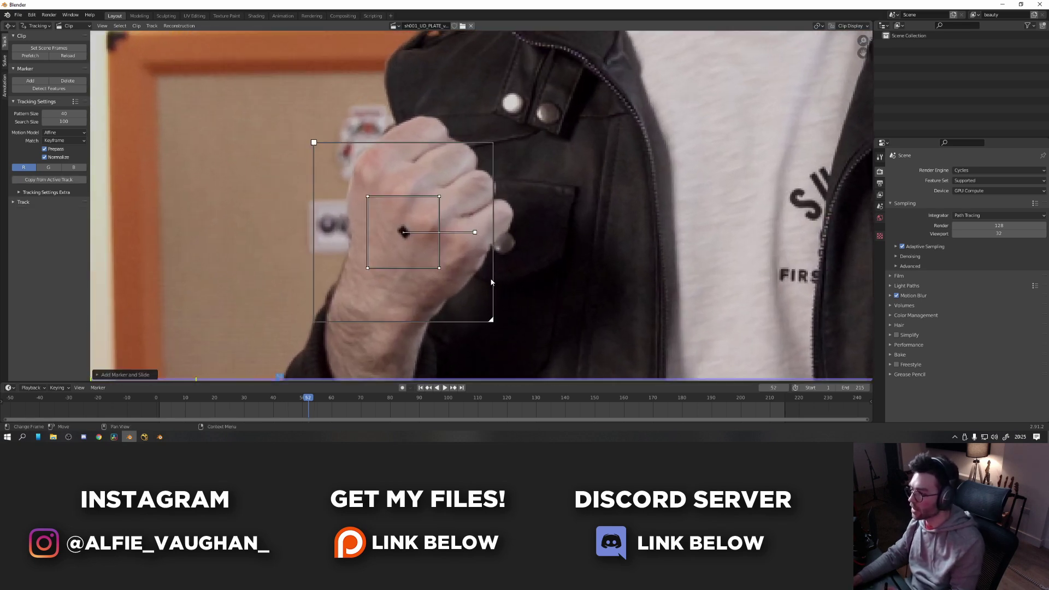
key("s")
left_click(438, 257)
key("g")
left_click(439, 262)
Track the right-fist marker backward from frame 52, then return to frame 52 and track it forward.
mouse_move(440, 267)
middle_mouse_down("ctrl")
mouse_move(442, 306)
mouse_move(477, 300)
middle_mouse_up("ctrl")
key("ctrl+shift+t")
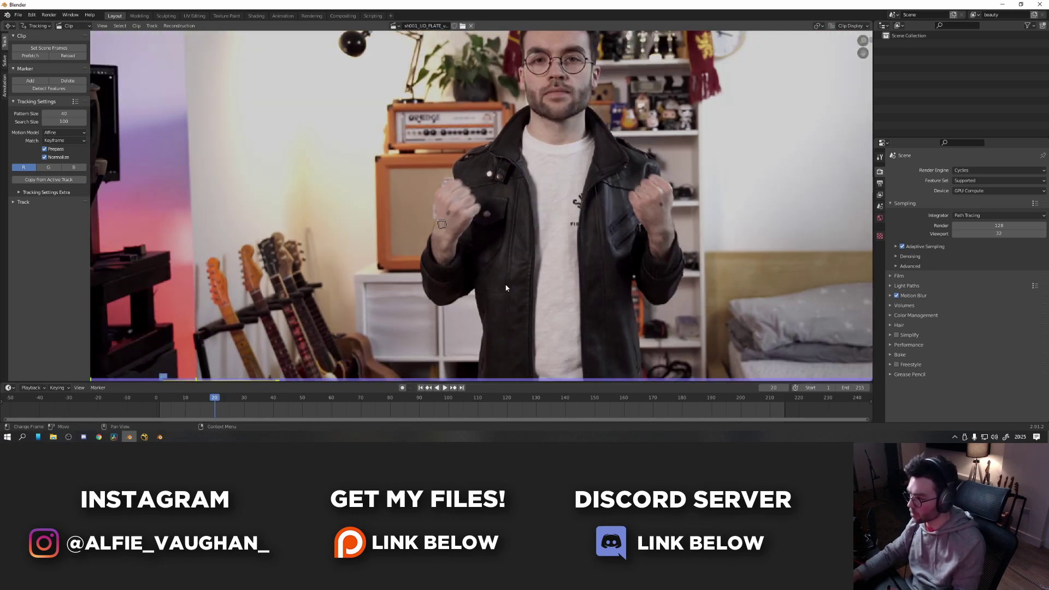
key("Right")
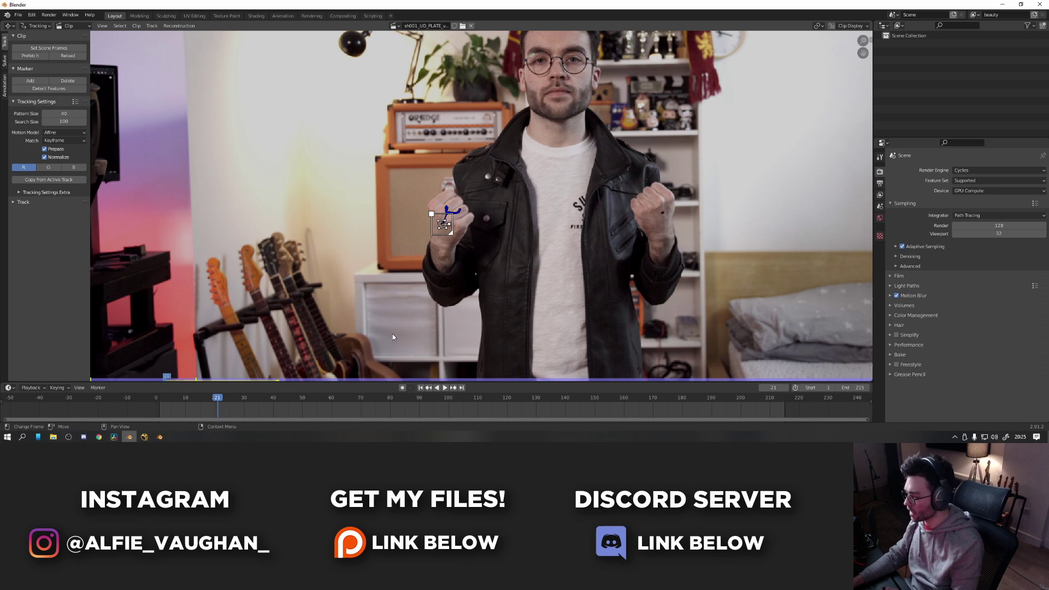
left_click_drag(229, 397, 307, 401)
key("ctrl+t")
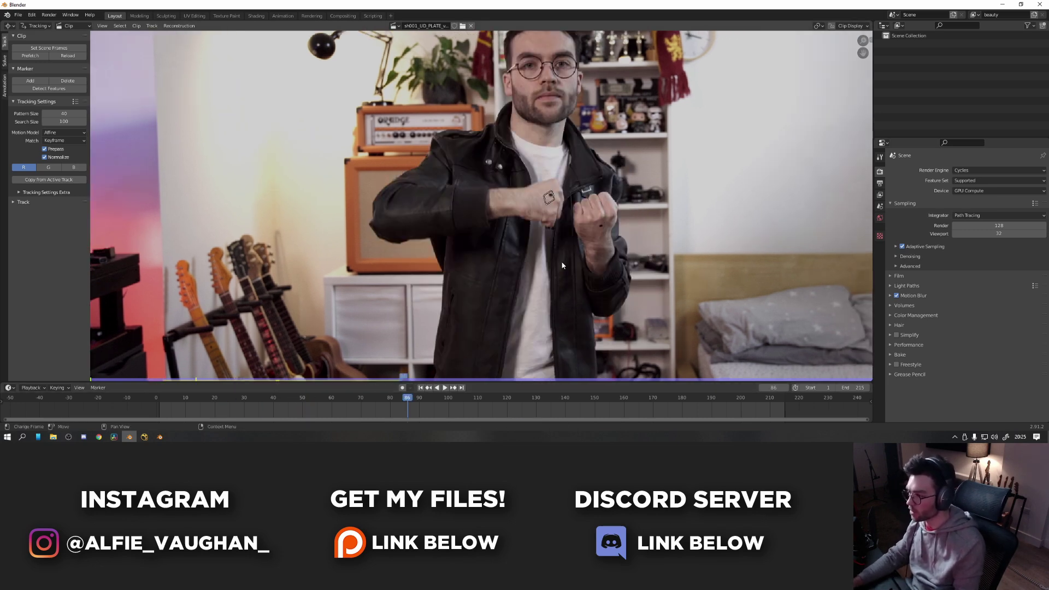
Recentre the marker on the right hand's dot at frame 86 and resume tracking forward.
scroll(474, 303, "up", 5)
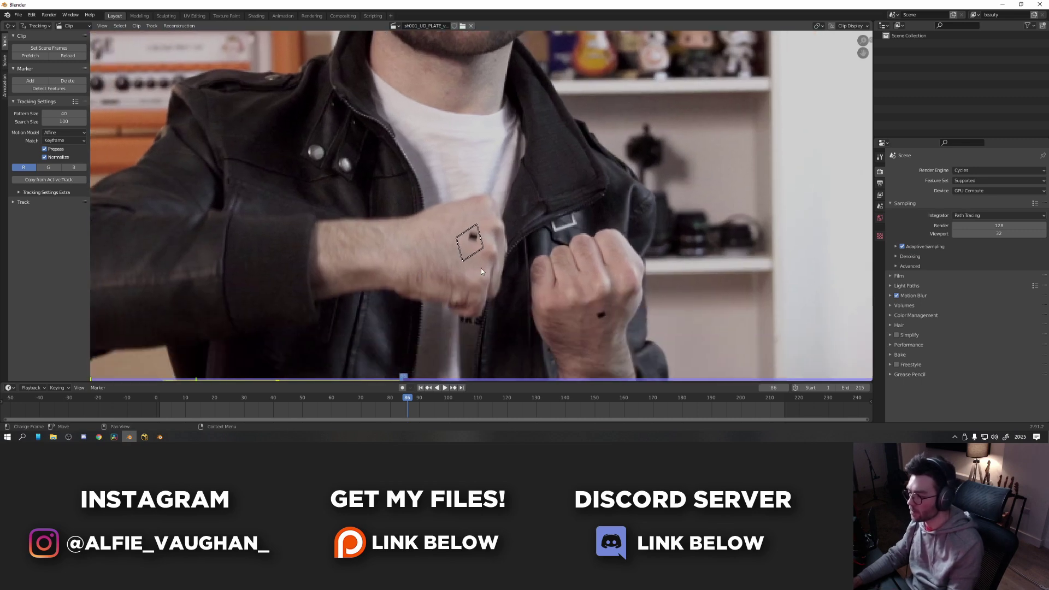
key("g")
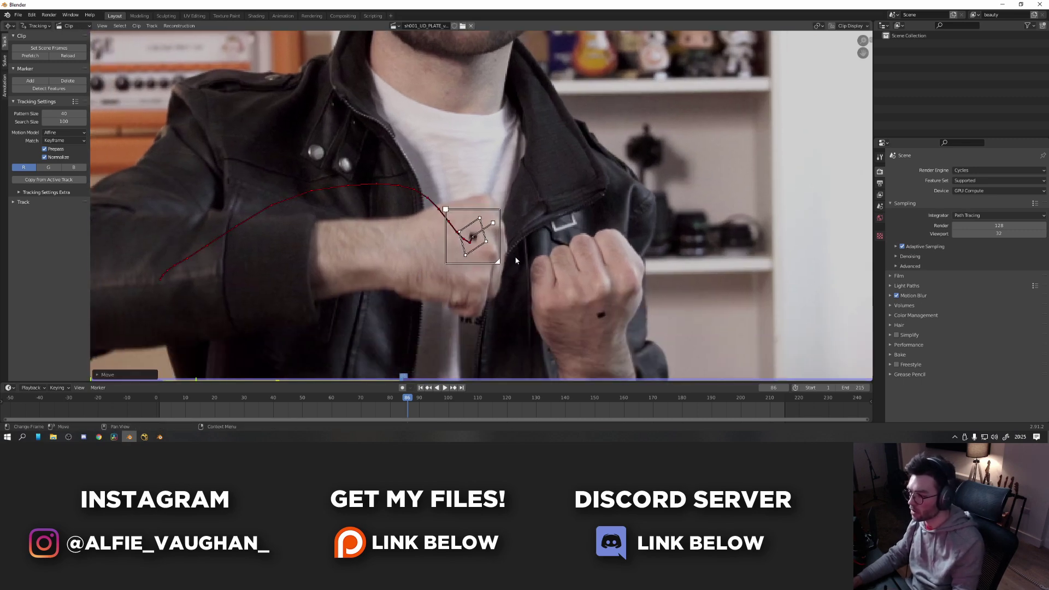
left_click(515, 257)
key("ctrl+t")
Realign the marker with the raised right hand's dot at frames 90 and 91, resuming forward tracking after each correction.
key("g")
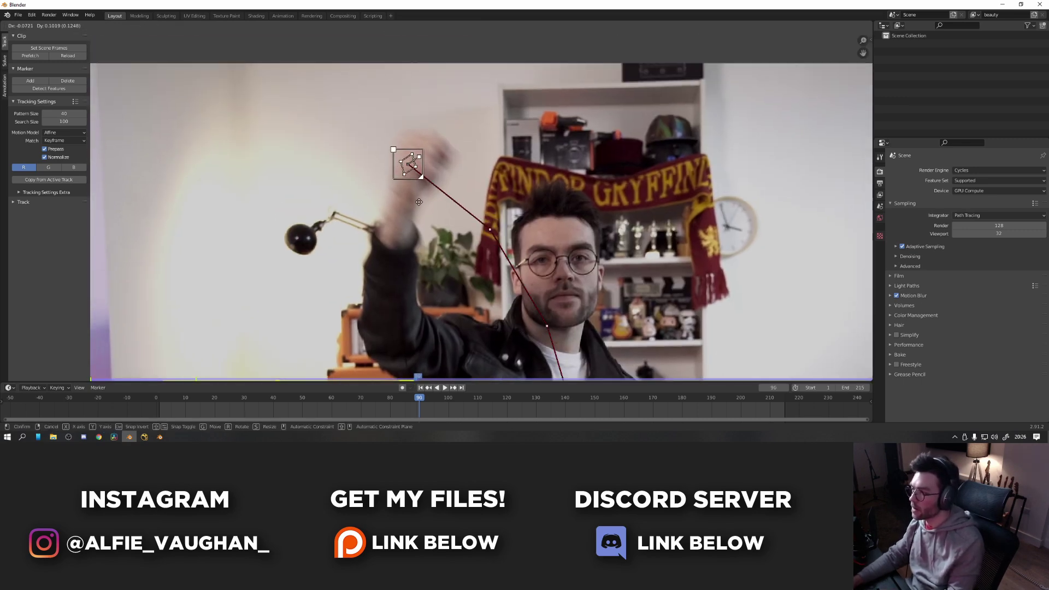
left_click(424, 212)
key("ctrl+t")
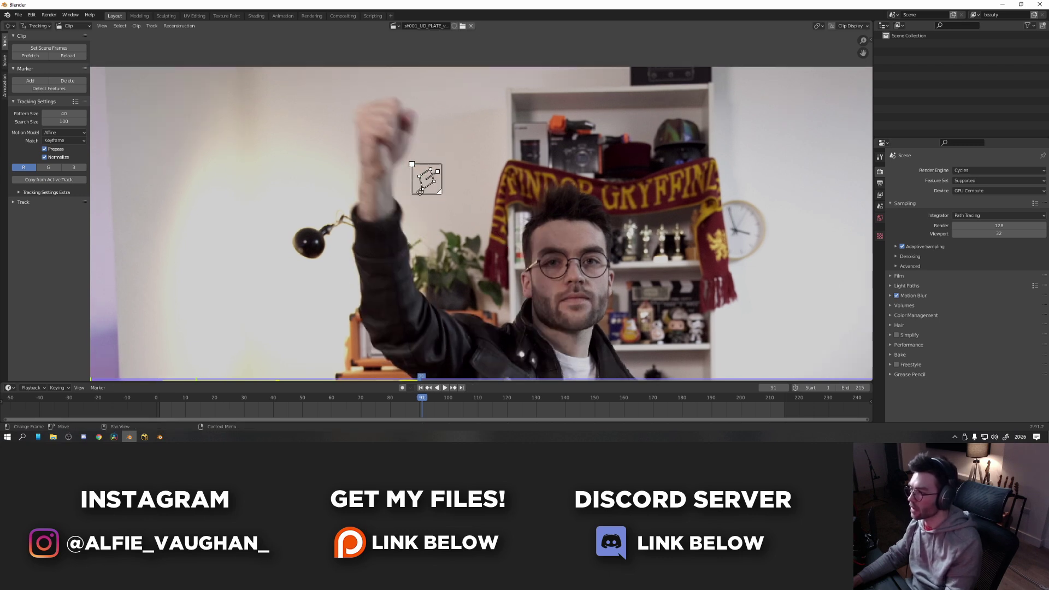
key("g")
left_click(405, 186)
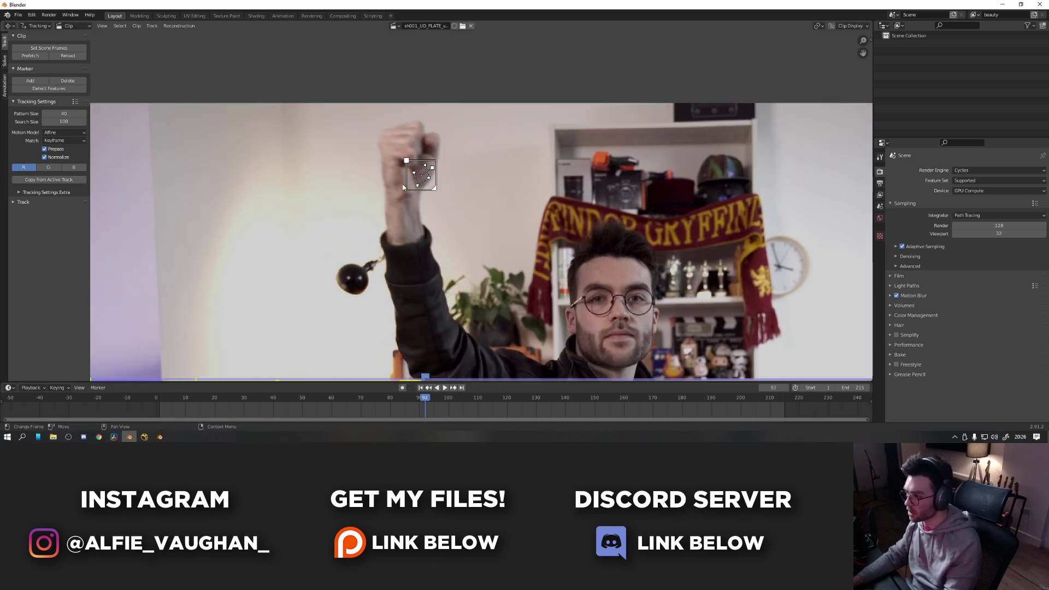
key("ctrl+t")
Move the marker onto the blurred dot on the raised right hand at frame 92 and enlarge it.
key("g")
left_click(465, 192)
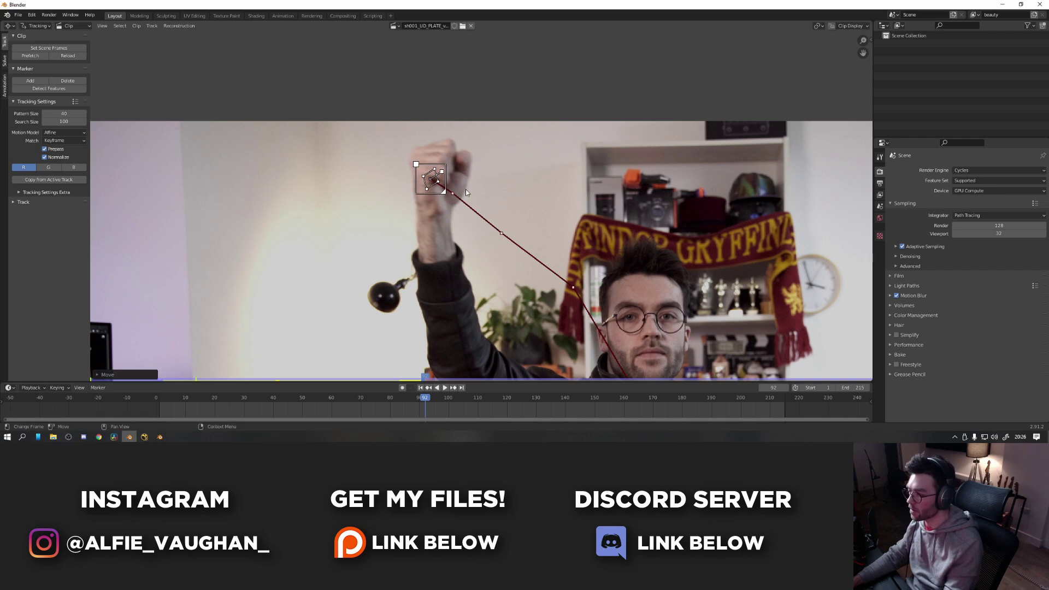
scroll(444, 197, "up", 4)
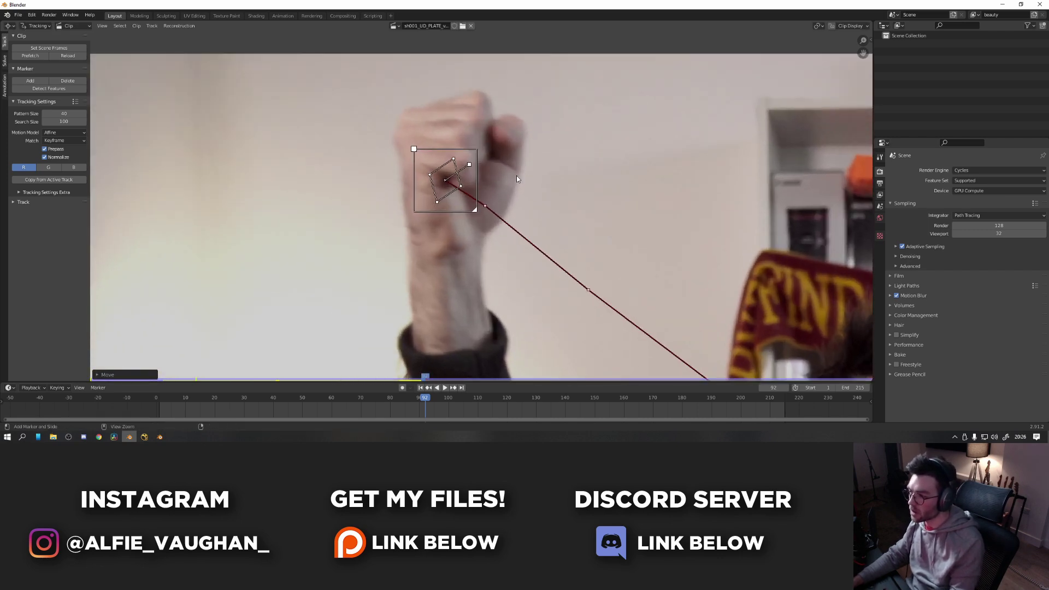
scroll(481, 199, "down", 1)
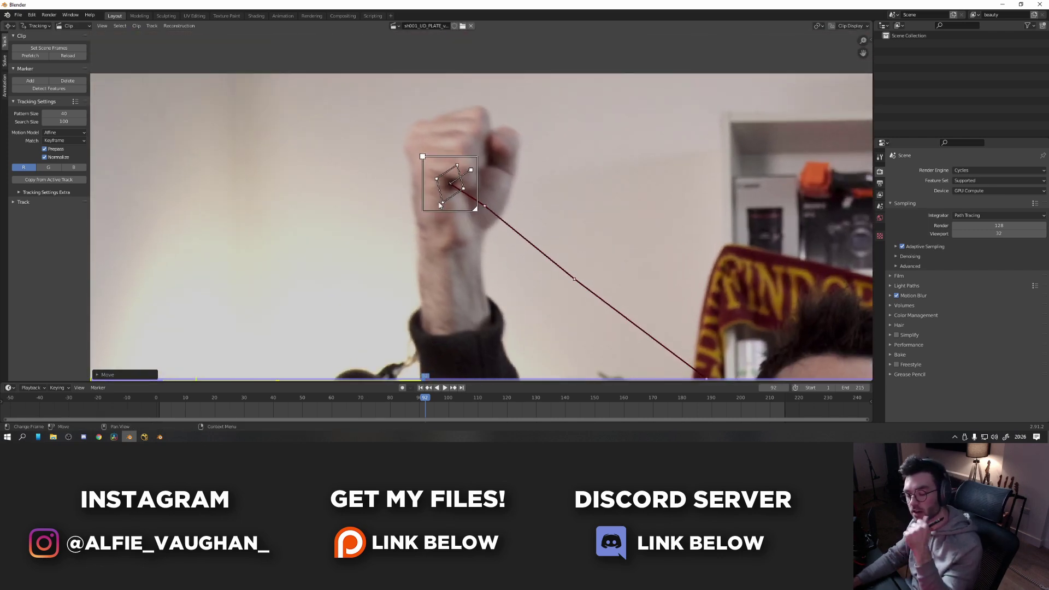
scroll(433, 199, "up", 2)
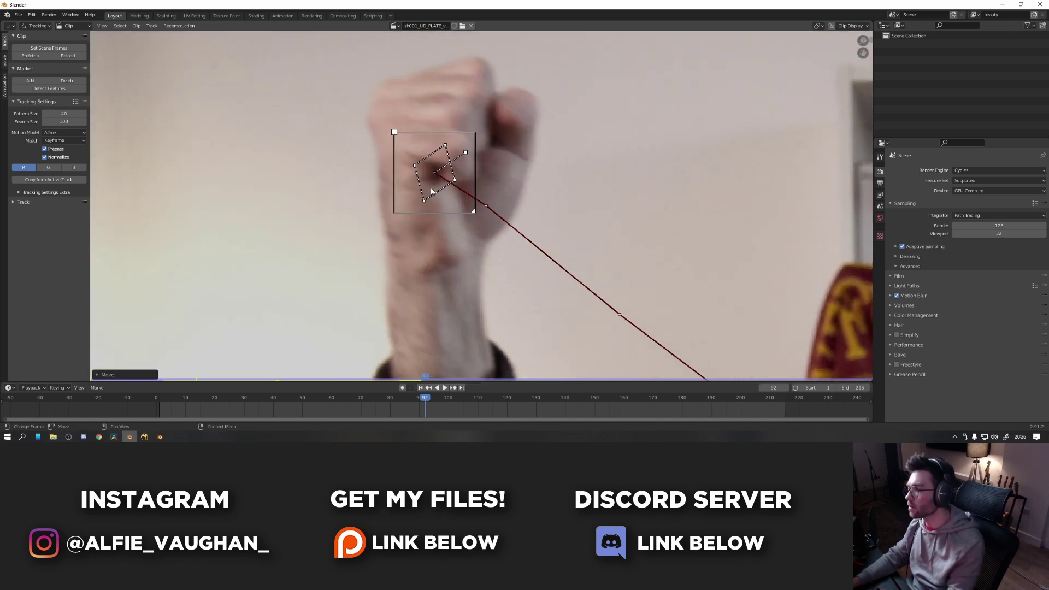
scroll(426, 167, "down", 3)
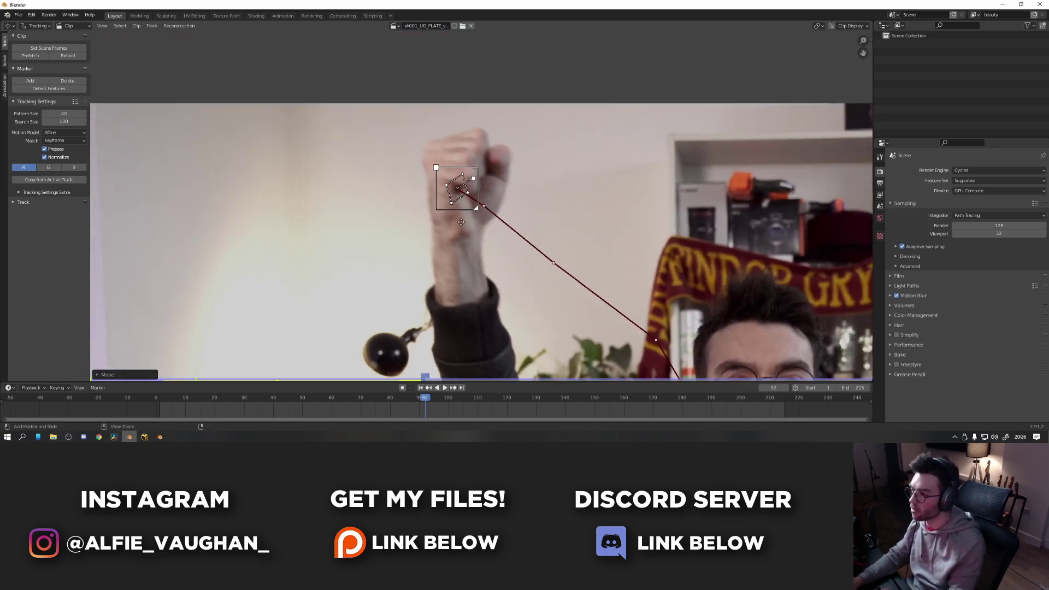
scroll(465, 197, "up", 1)
scroll(496, 221, "down", 1)
mouse_move(495, 221)
middle_mouse_down("ctrl")
mouse_move(531, 181)
mouse_move(498, 197)
mouse_move(534, 171)
mouse_move(513, 206)
middle_mouse_up("ctrl")
key("s")
left_click(493, 200)
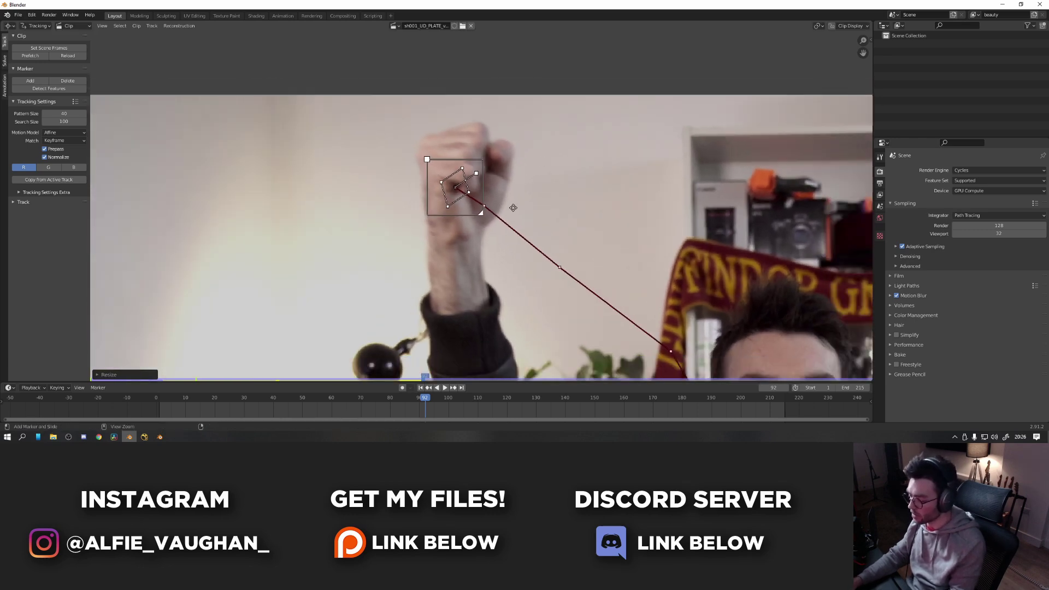
Examine frames 112 to 119 to check how the marker follows the right hand as it swings down.
scroll(495, 198, "down", 3)
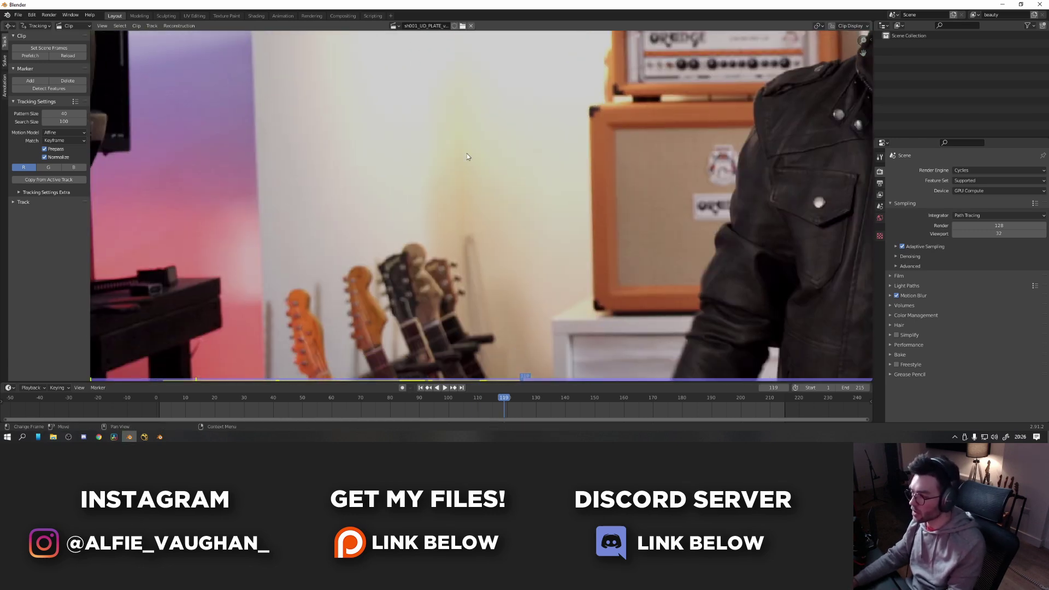
scroll(467, 157, "down", 5)
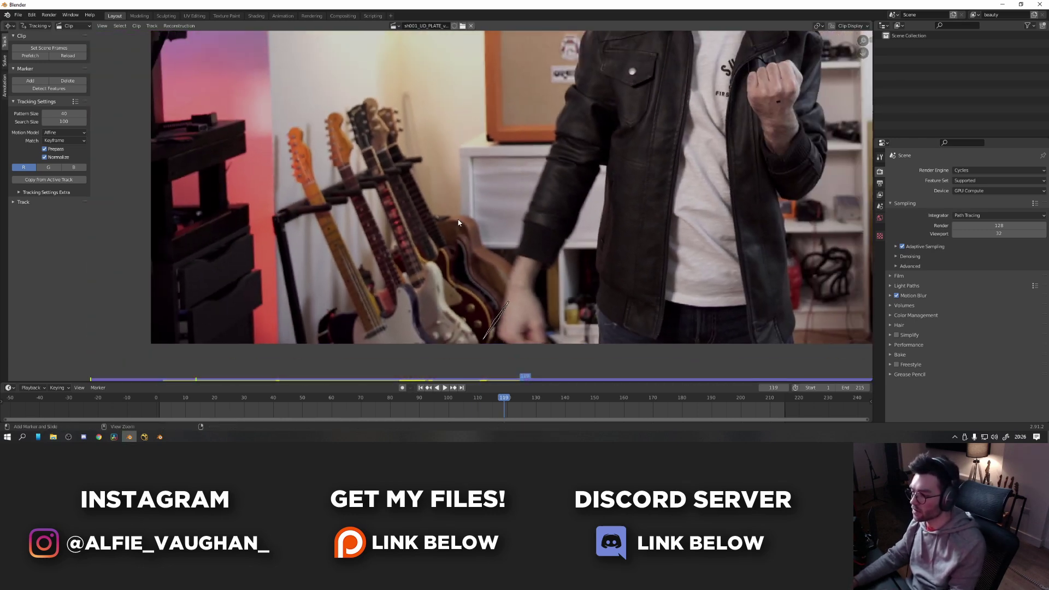
key("Left")
scroll(560, 263, "up", 5)
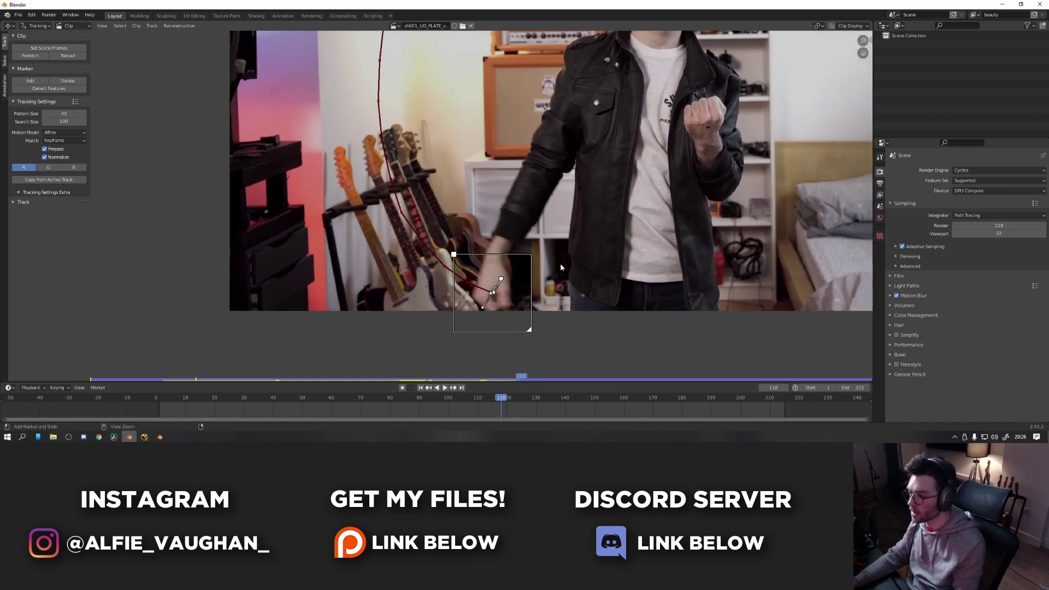
key("Left")
key("Left")
key("Left")
key("Left")
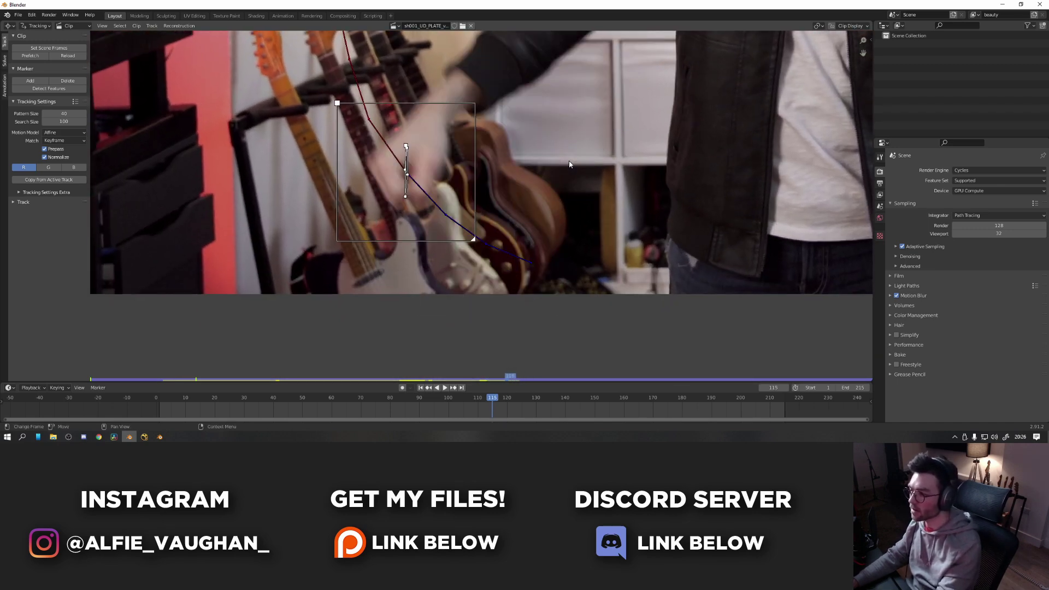
scroll(594, 315, "up", 2)
key("Right")
key("Right")
key("Right")
key("Right")
key("Right")
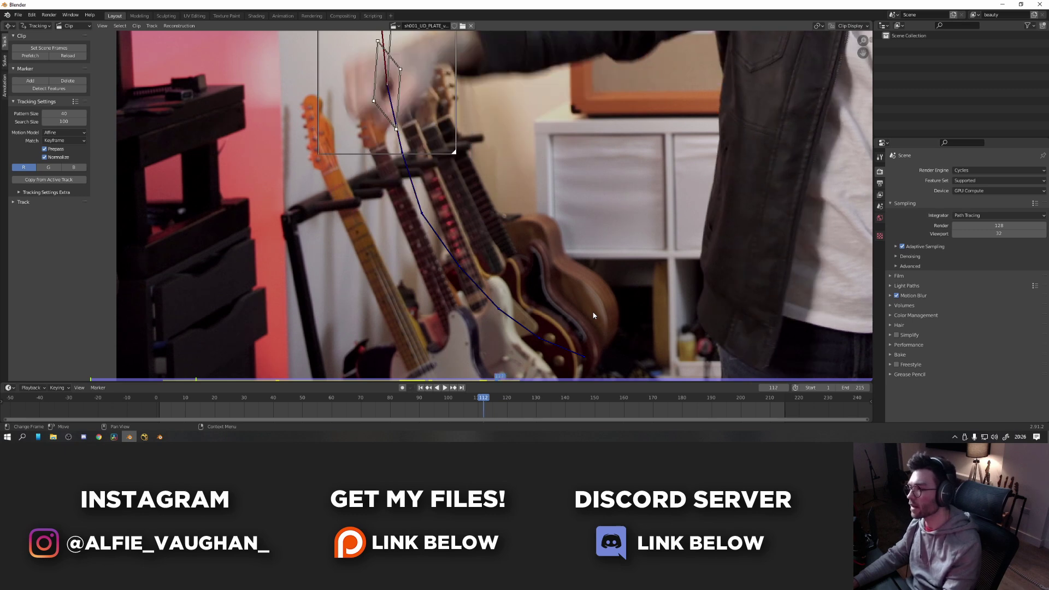
scroll(546, 284, "down", 3)
scroll(529, 267, "up", 2)
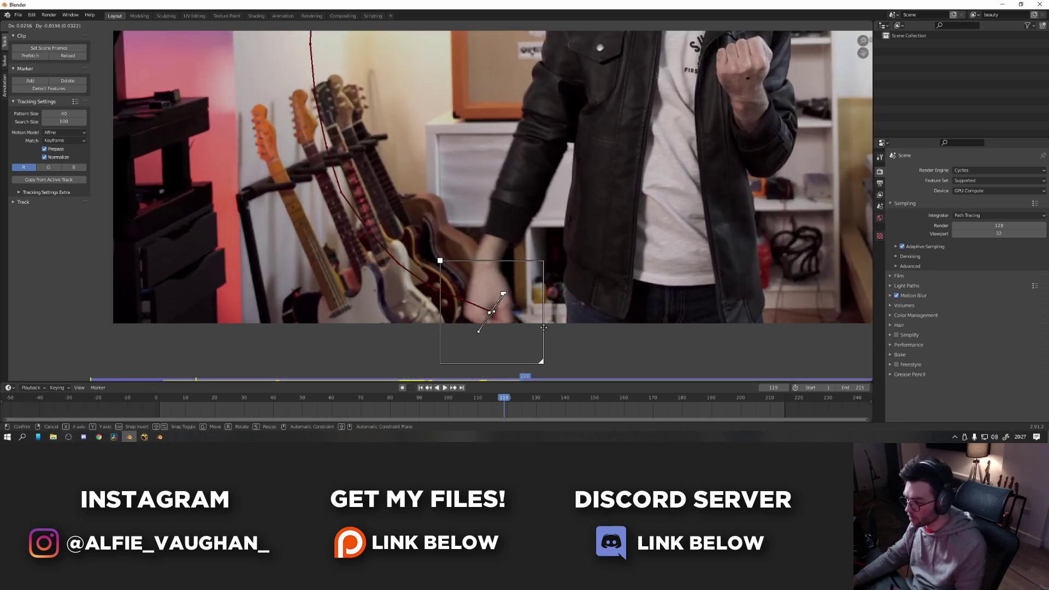
Reposition the marker over the lowered right hand at frames 119 and 120.
key("Right")
key("g")
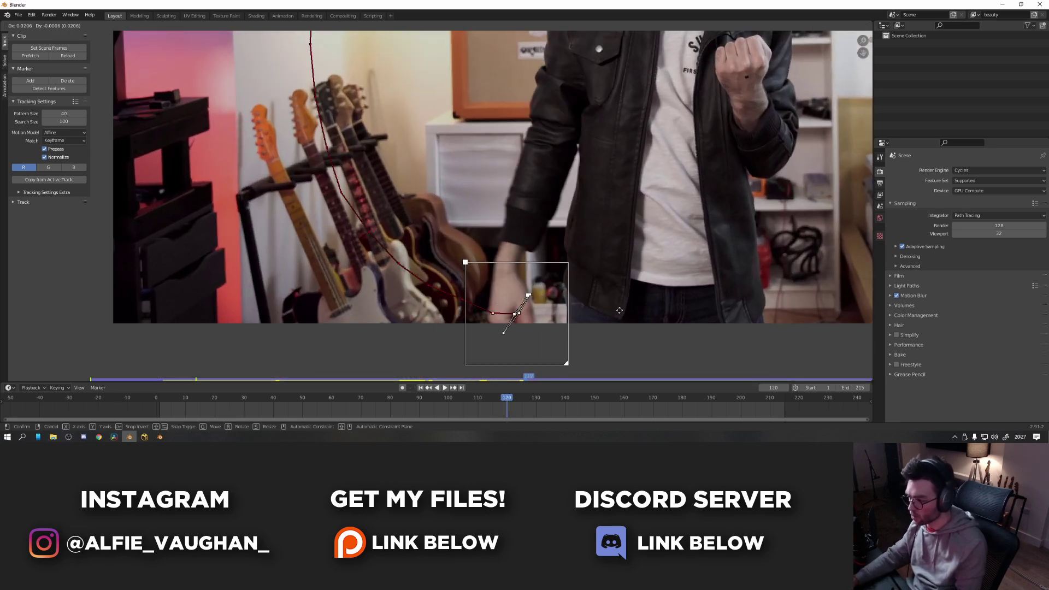
left_click(618, 312)
scroll(636, 269, "down", 3)
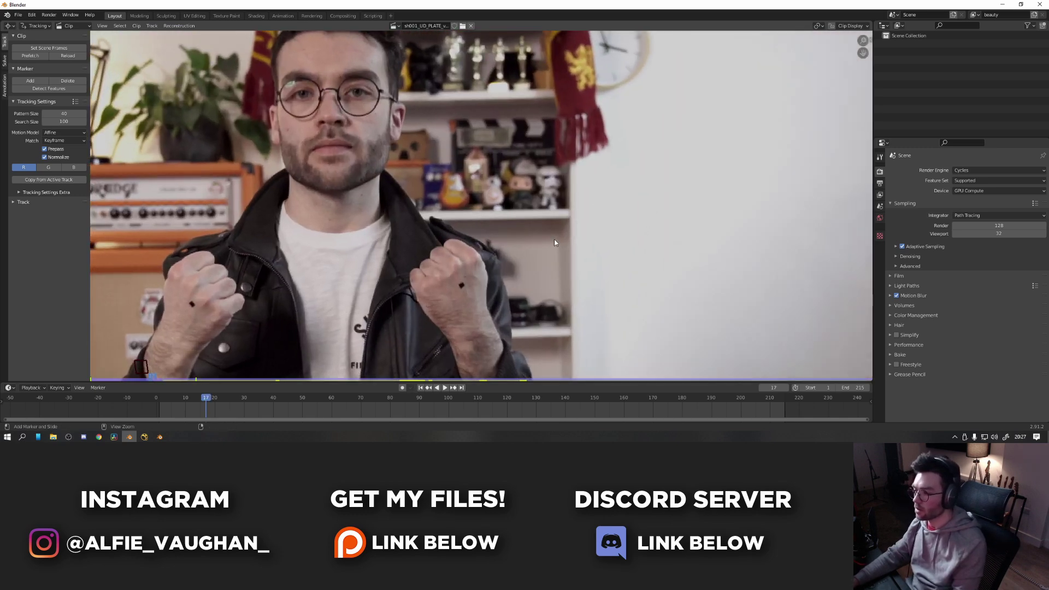
Place a tracking marker on the left fist's black dot at frame 17 and scale it down to about 0.7.
scroll(555, 242, "up", 4)
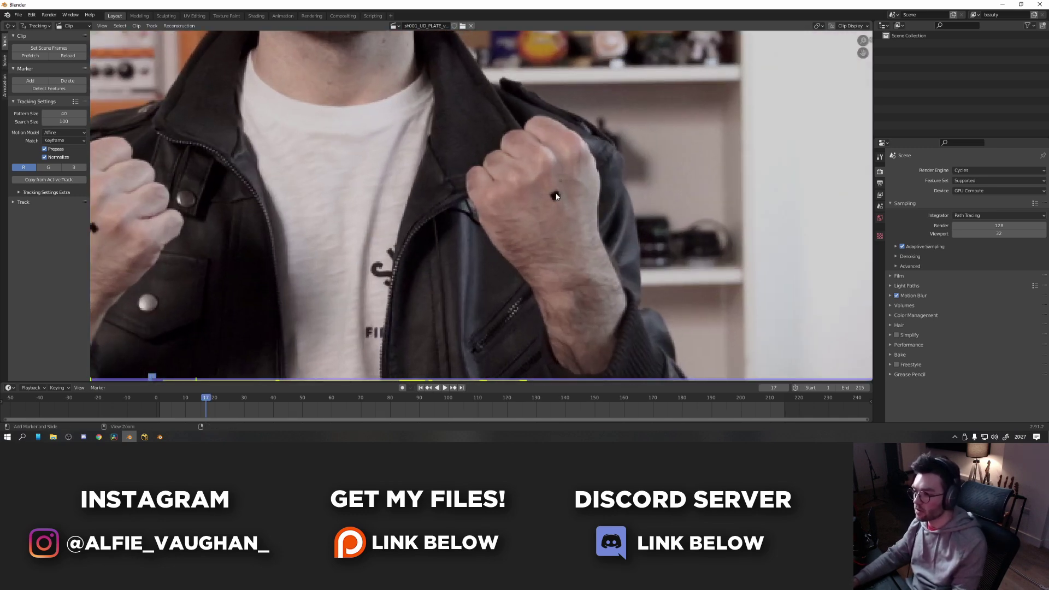
left_click(557, 197, "ctrl")
scroll(567, 205, "up", 2)
key("s")
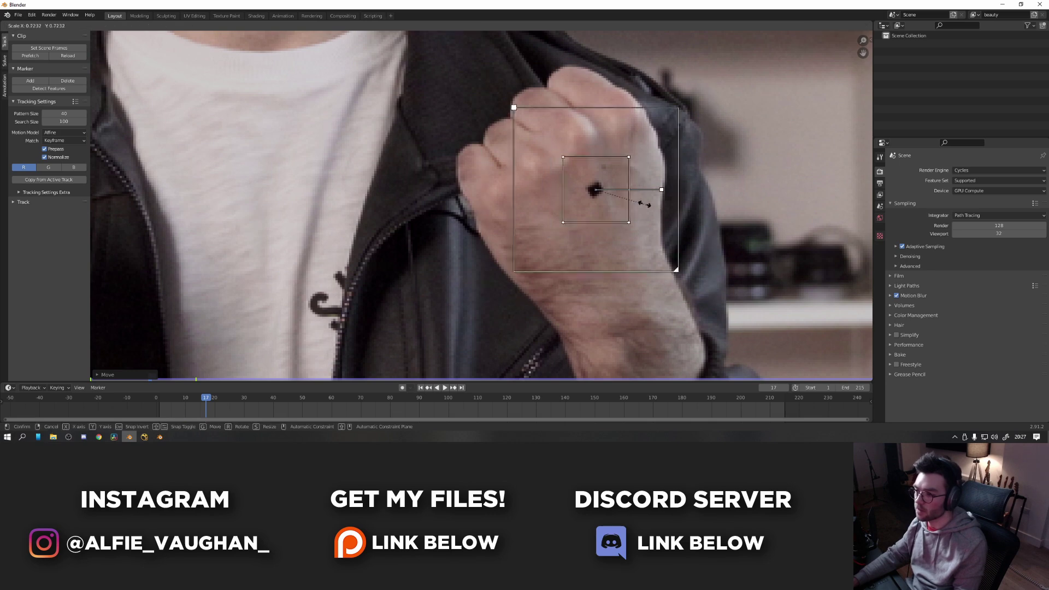
left_click(635, 203)
scroll(617, 271, "down", 6)
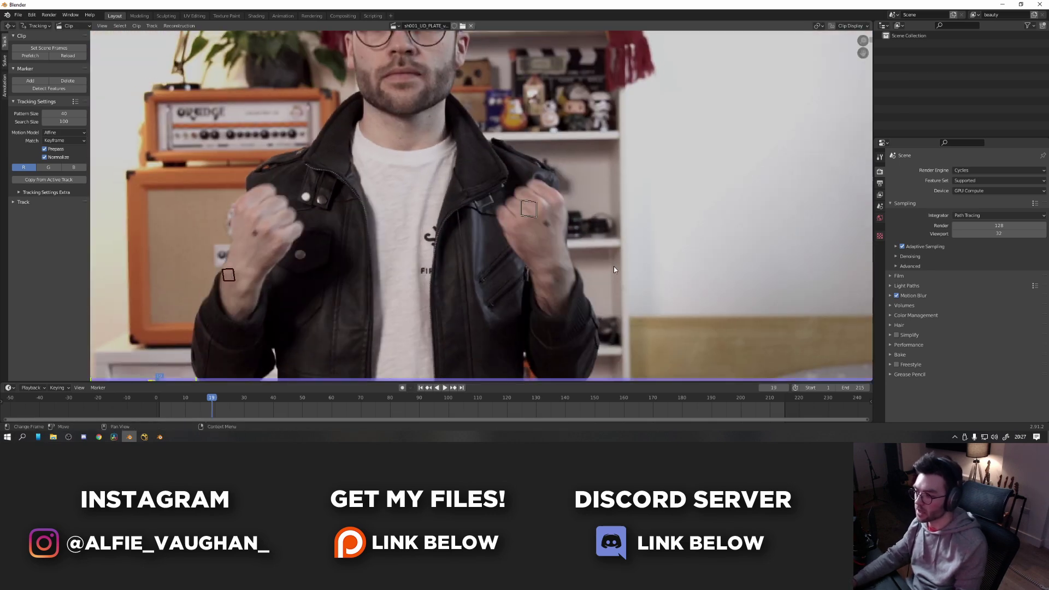
Review both hands' tracks across the plate, reveal the track operations, and inspect the selected track's details.
scroll(614, 267, "up", 2)
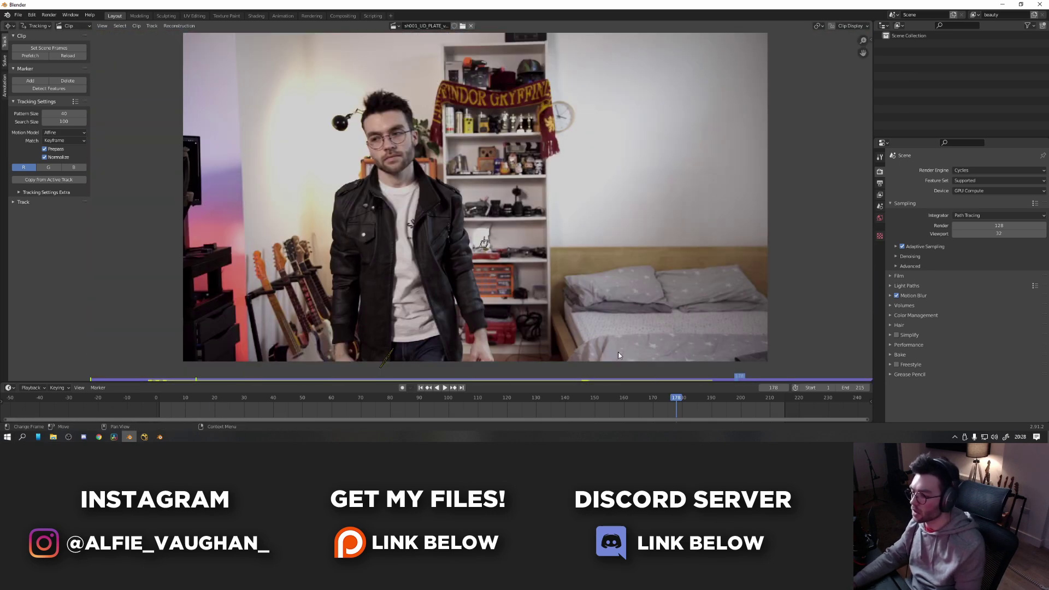
left_click_drag(677, 399, 498, 414)
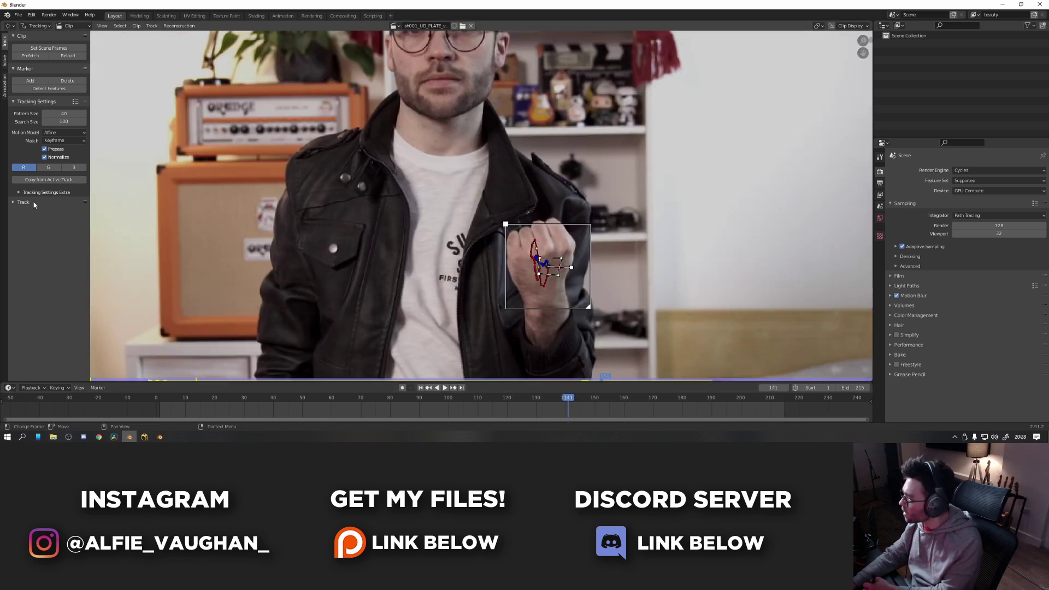
left_click(24, 203)
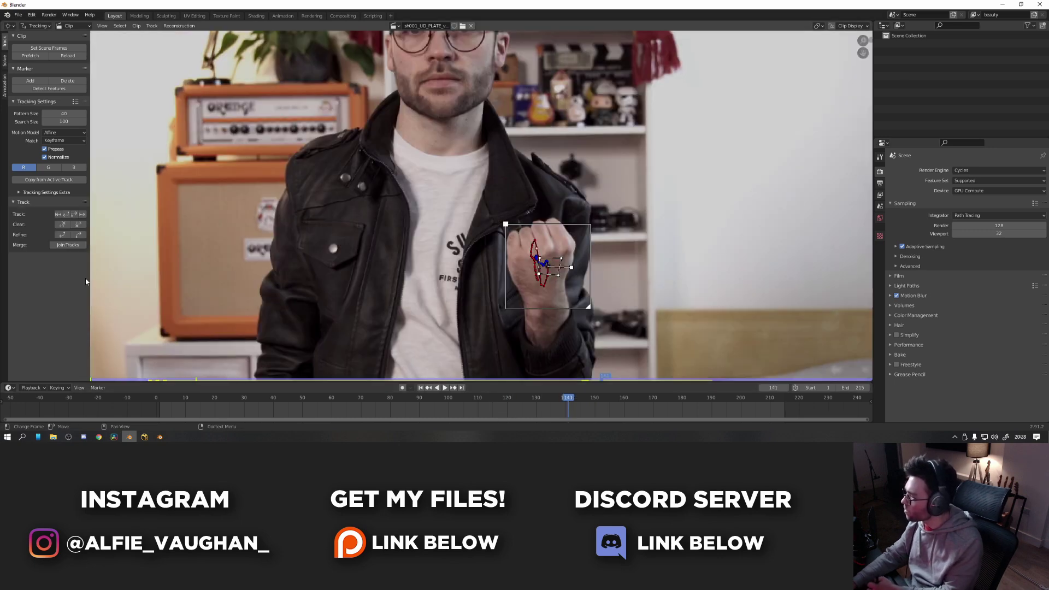
mouse_move(622, 257)
middle_mouse_down("ctrl")
mouse_move(585, 298)
mouse_move(574, 334)
mouse_move(581, 302)
mouse_move(615, 301)
middle_mouse_up("ctrl")
left_click(585, 297)
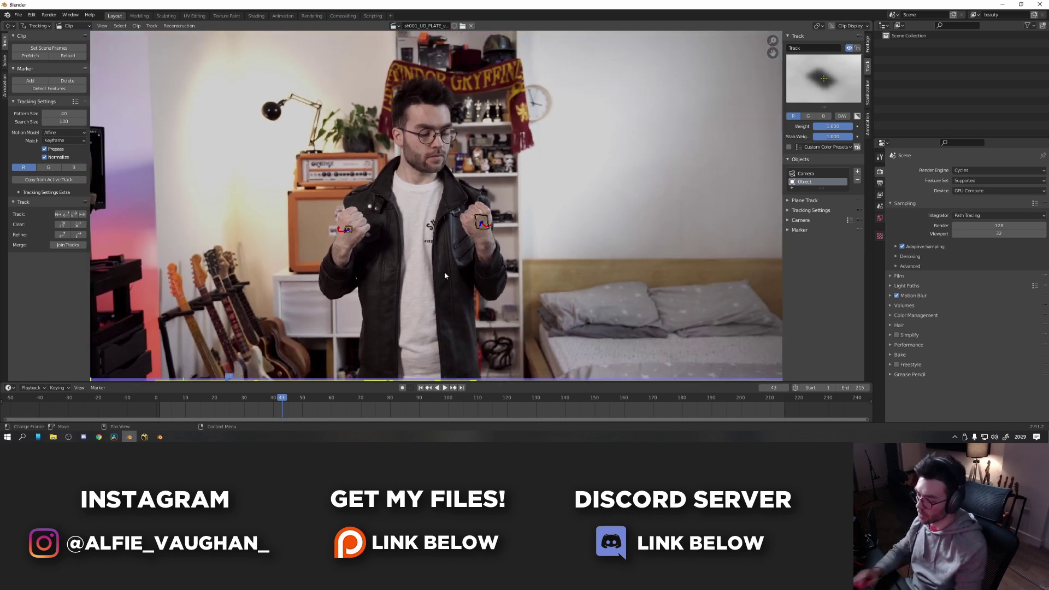
key("n")
mouse_move(650, 280)
middle_mouse_down("ctrl")
mouse_move(628, 301)
mouse_move(636, 293)
middle_mouse_up("ctrl")
Split off a 3D viewport beside the clip, add a camera, rotate it 180° about Z, and move it back and up from the origin.
left_click_drag(871, 23, 431, 104)
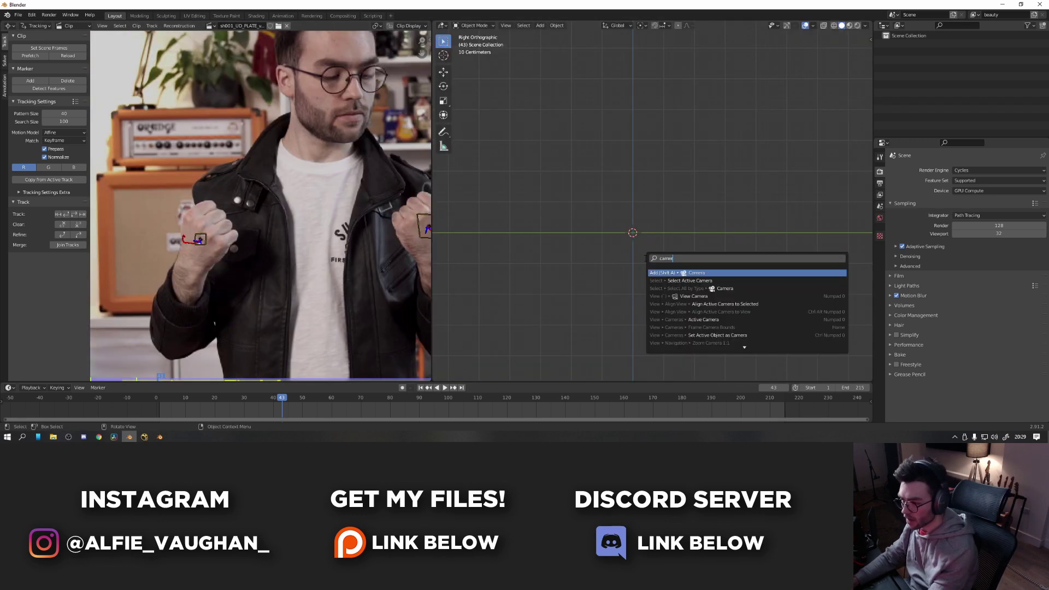
key("Return")
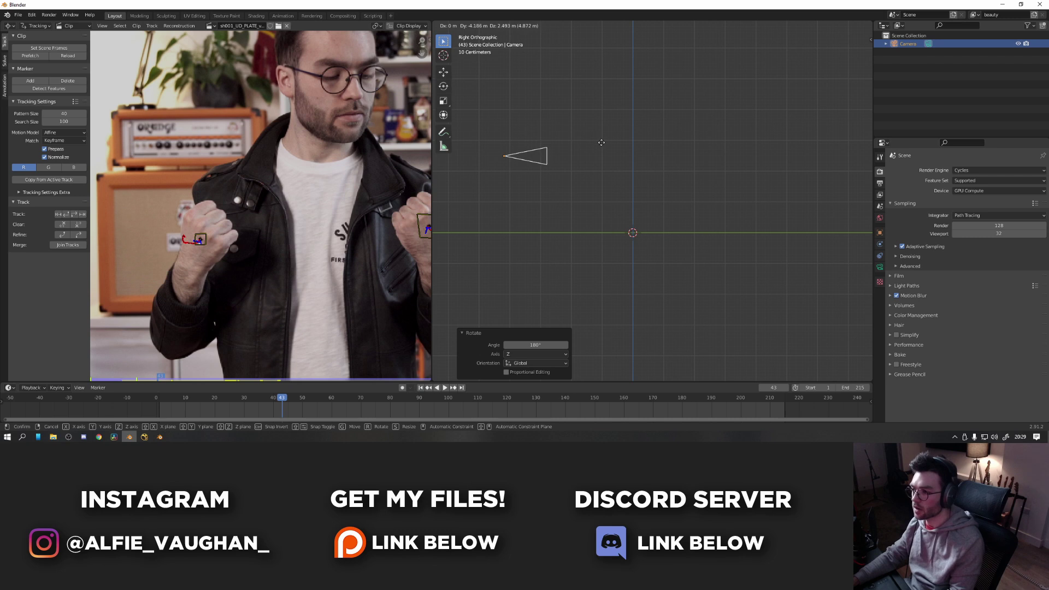
left_click(617, 143)
middle_click_drag(613, 173, 378, 239)
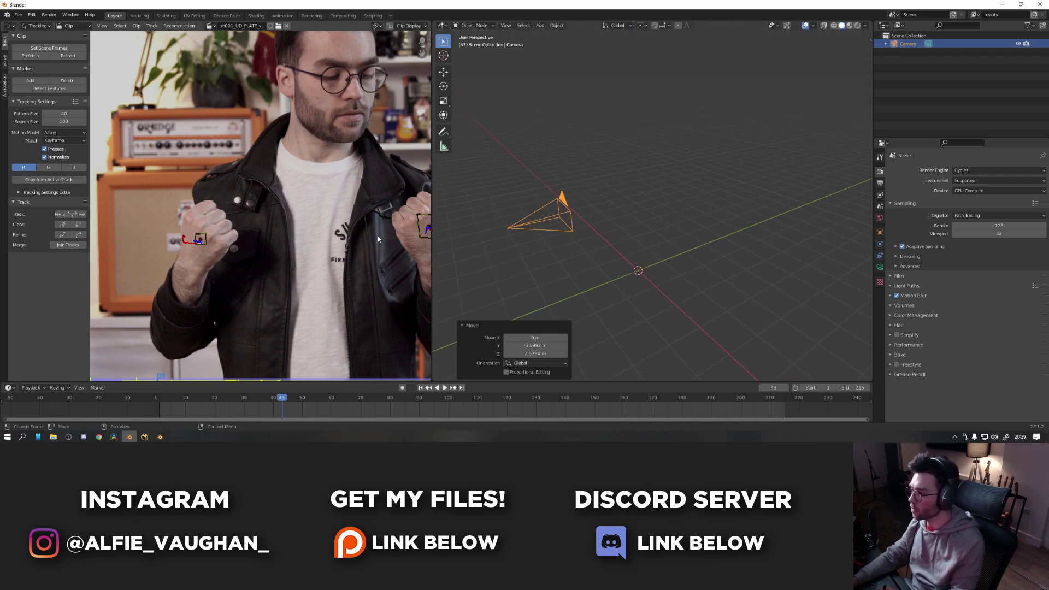
Link an empty to the right hand's track.
left_click(198, 242)
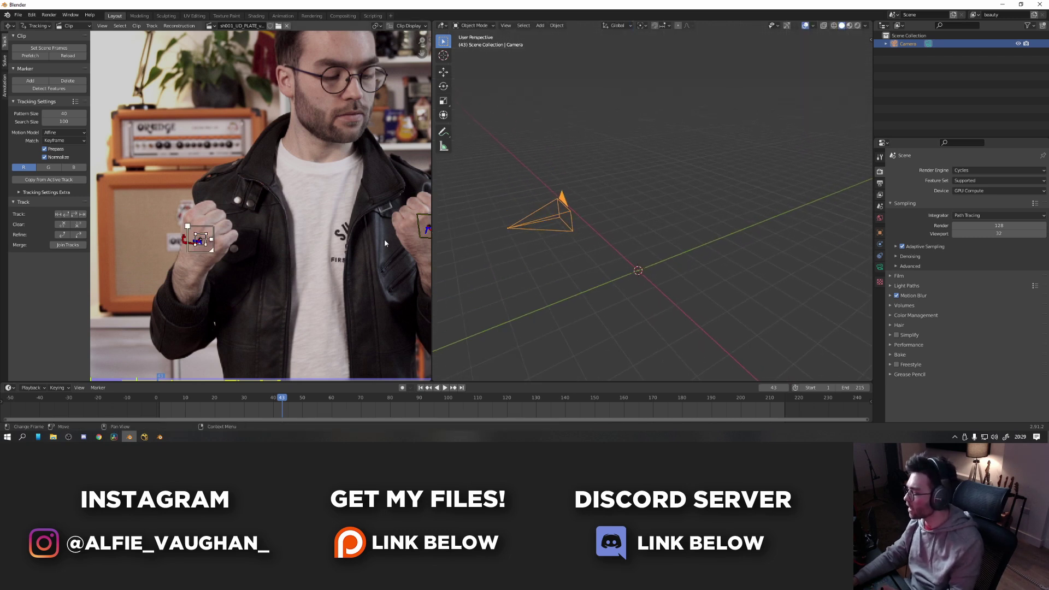
left_click(6, 61)
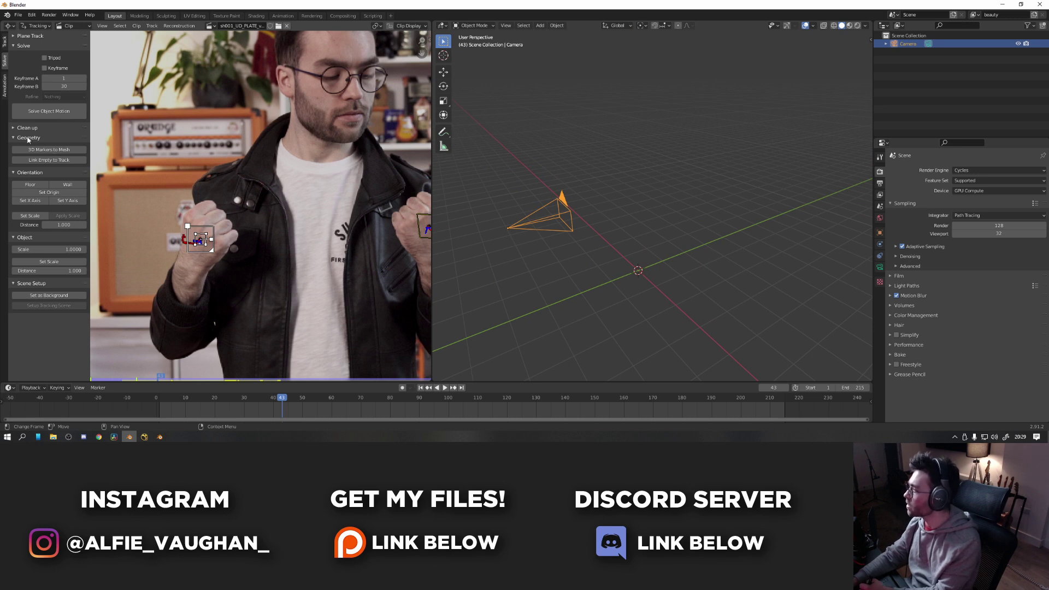
left_click(48, 160)
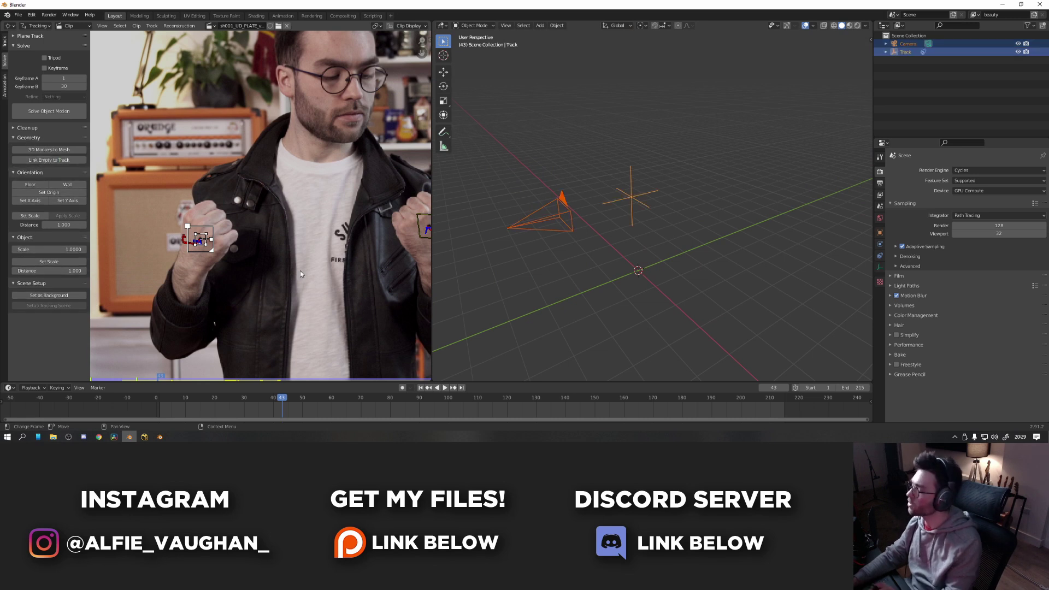
Reposition the camera in the scene and switch the 3D viewport to the camera view.
middle_click_drag(645, 235, 616, 256)
left_click(552, 253)
key("g")
left_click(609, 236)
scroll(610, 237, "up", 1)
key("KP_0")
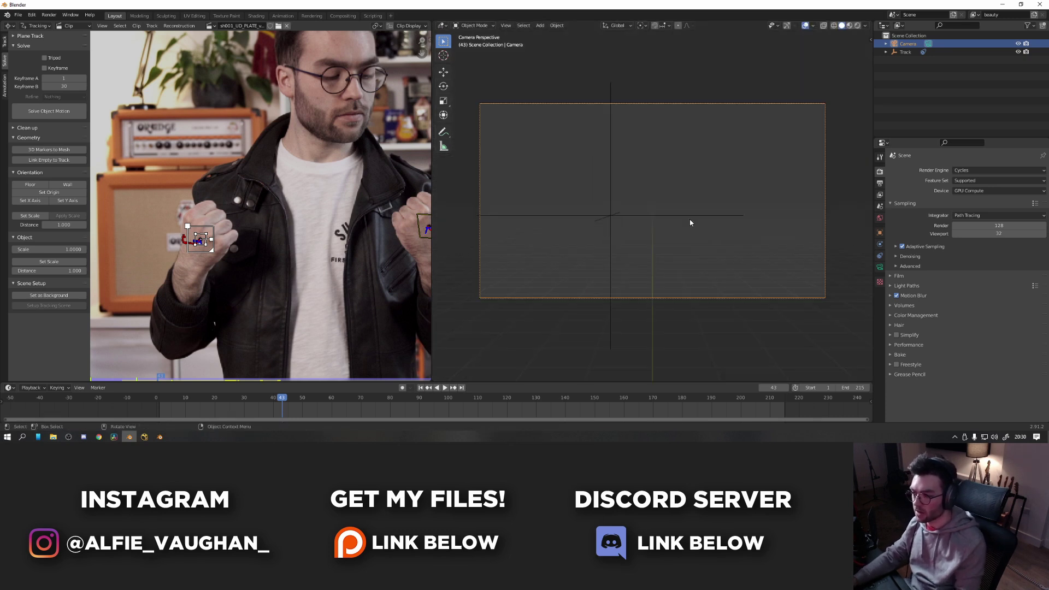
Scale the right hand's linked empty down to 0.129.
left_click(638, 215)
key("s")
left_click(634, 224)
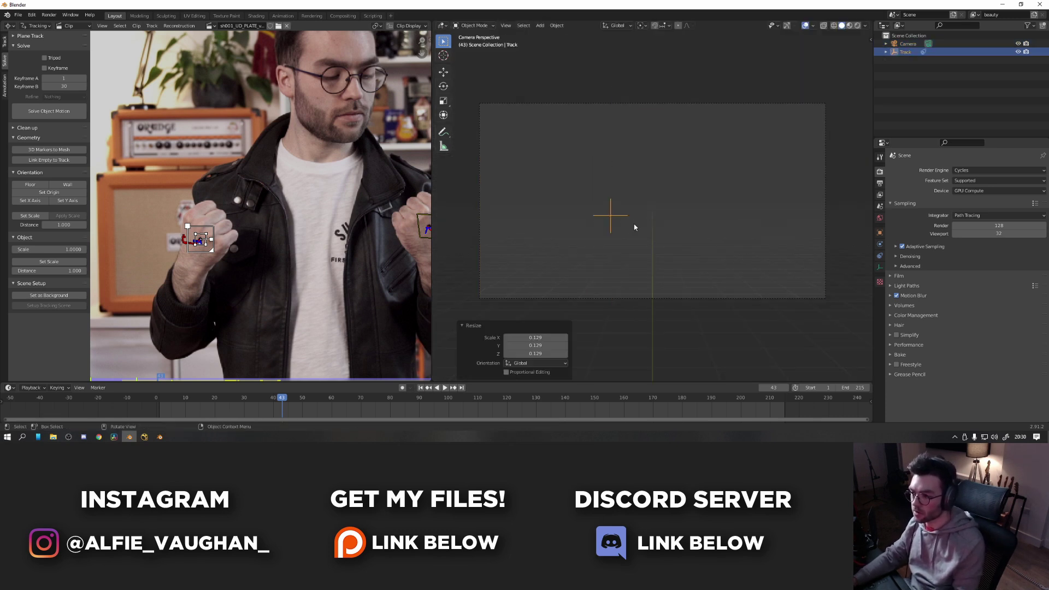
Enable the camera's background images and load the sh001_BG_PLATE_v001 image sequence.
left_click(660, 299)
scroll(716, 310, "up", 1)
left_click(879, 267)
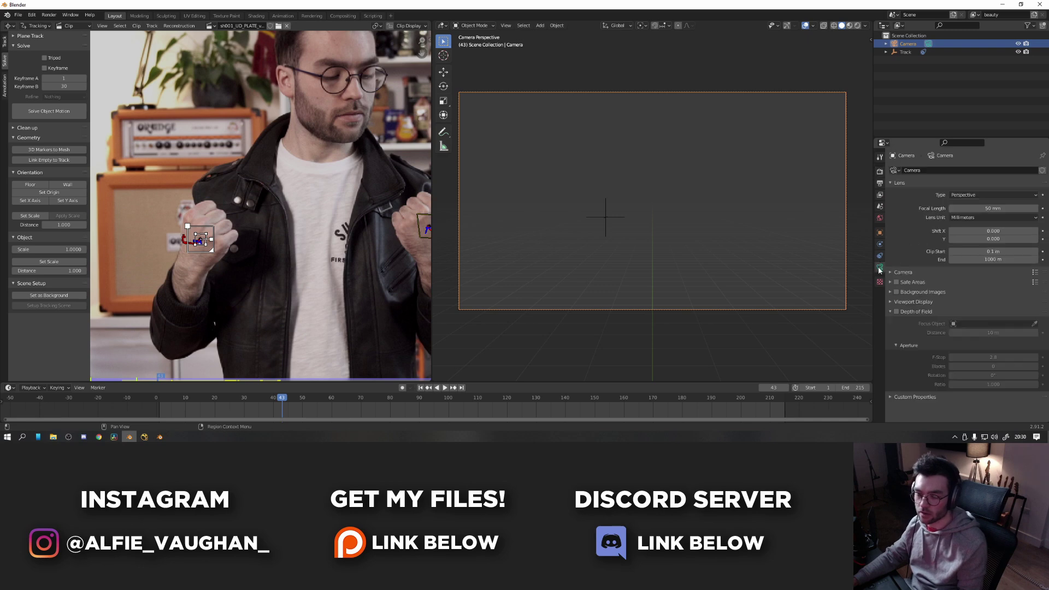
left_click(891, 293)
left_click(966, 304)
left_click(908, 340)
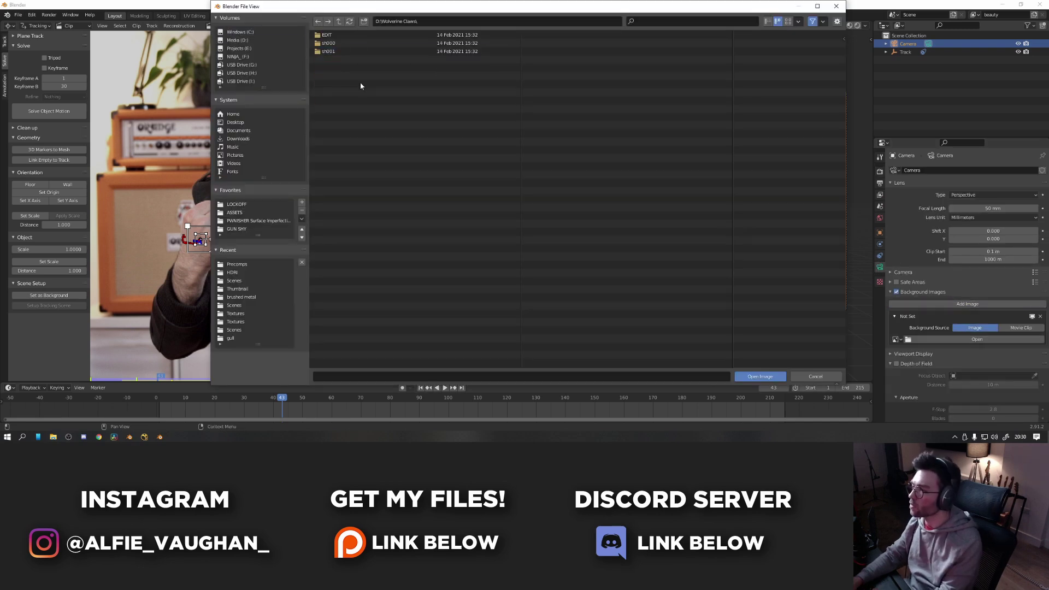
key("a")
left_click(761, 376)
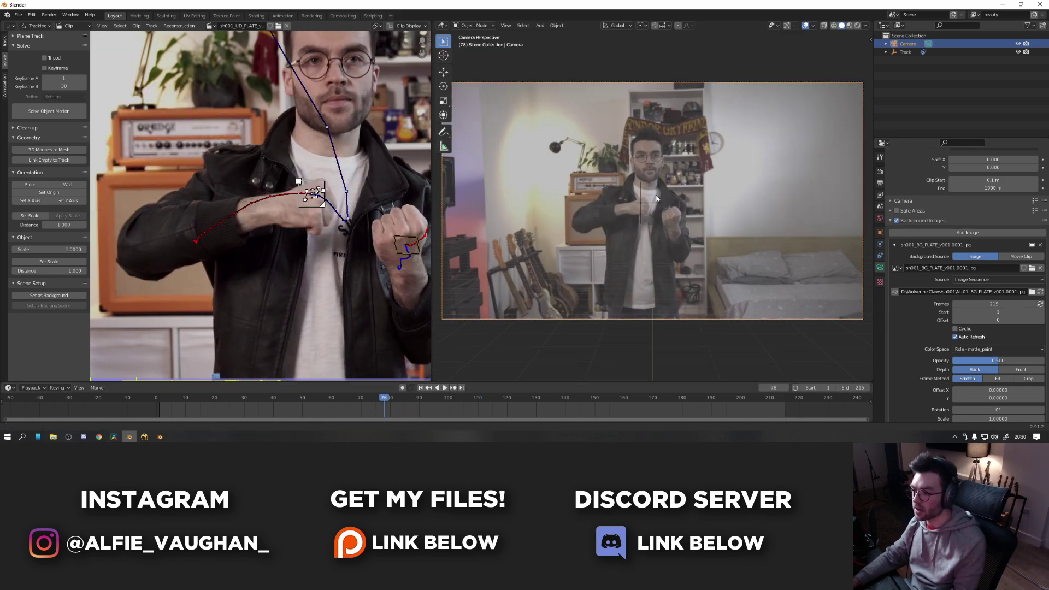
Scrub the plate to check how the empty follows the hand, and rename the empty as right hand track.
left_click_drag(384, 401, 178, 417)
double_click(905, 52)
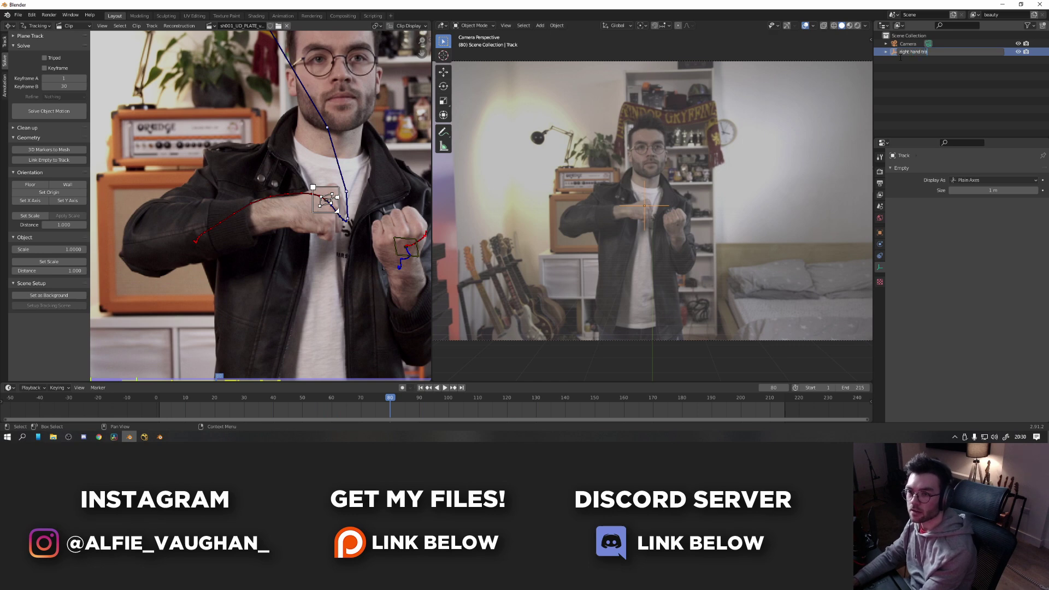
Link an empty to the left hand's track and scale it down to 0.096.
scroll(350, 203, "up", 3)
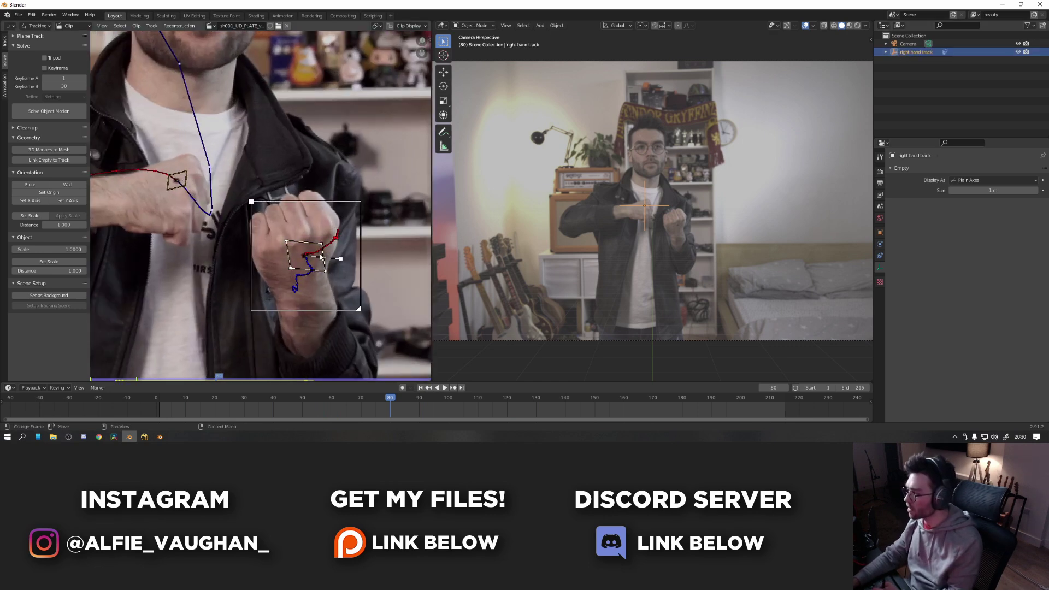
left_click(47, 161)
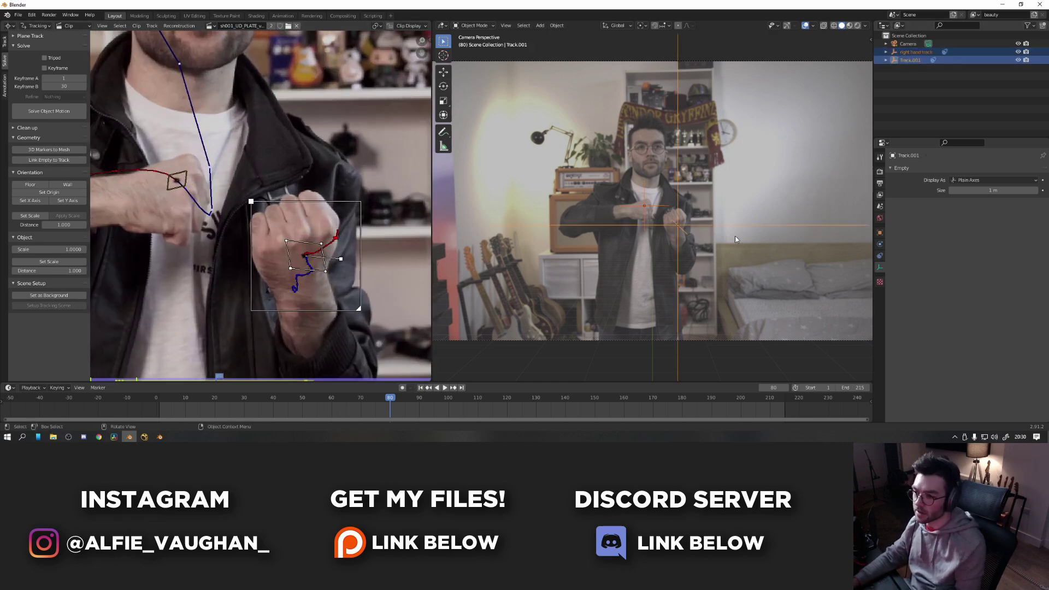
left_click(709, 228)
key("s")
left_click(691, 227)
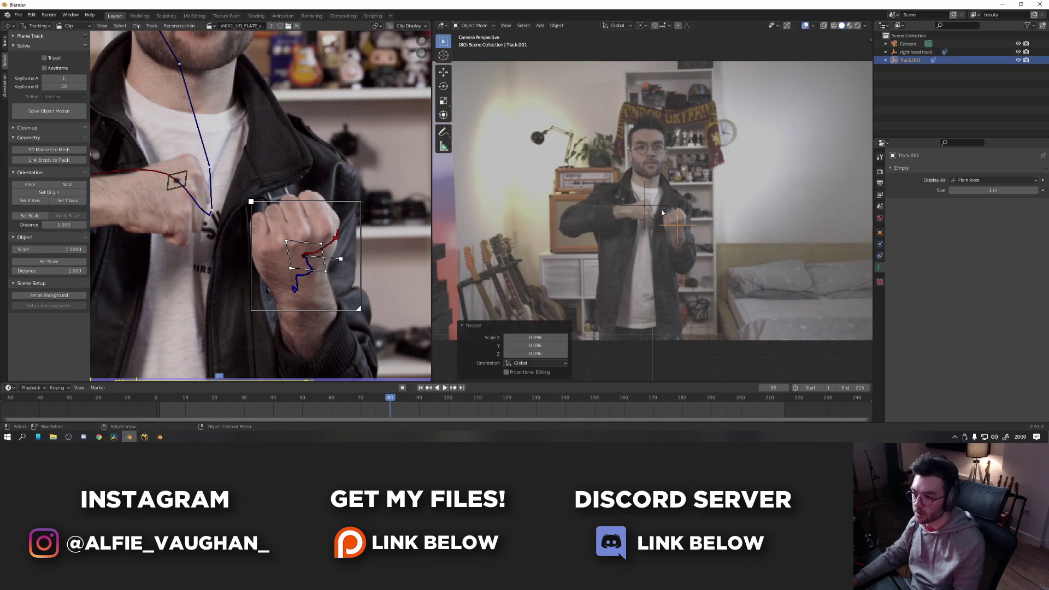
Rescale the right hand track empty to suit the left hand's empty.
left_click(659, 206)
key("s")
left_click(698, 202)
Rename the left hand's empty as left hand track and maximize the 3D viewport.
left_click(692, 227)
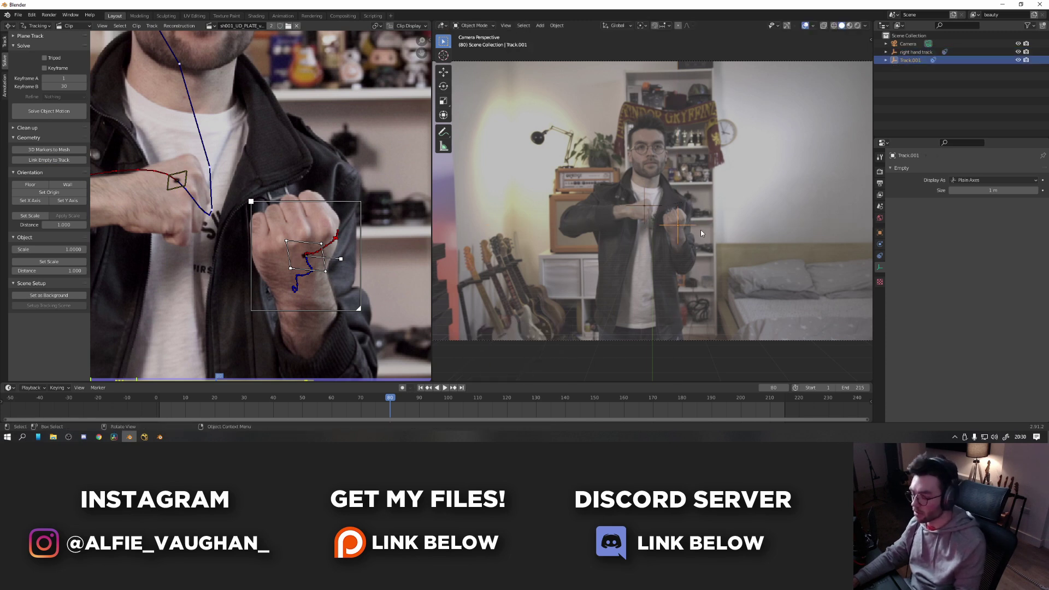
key("F2")
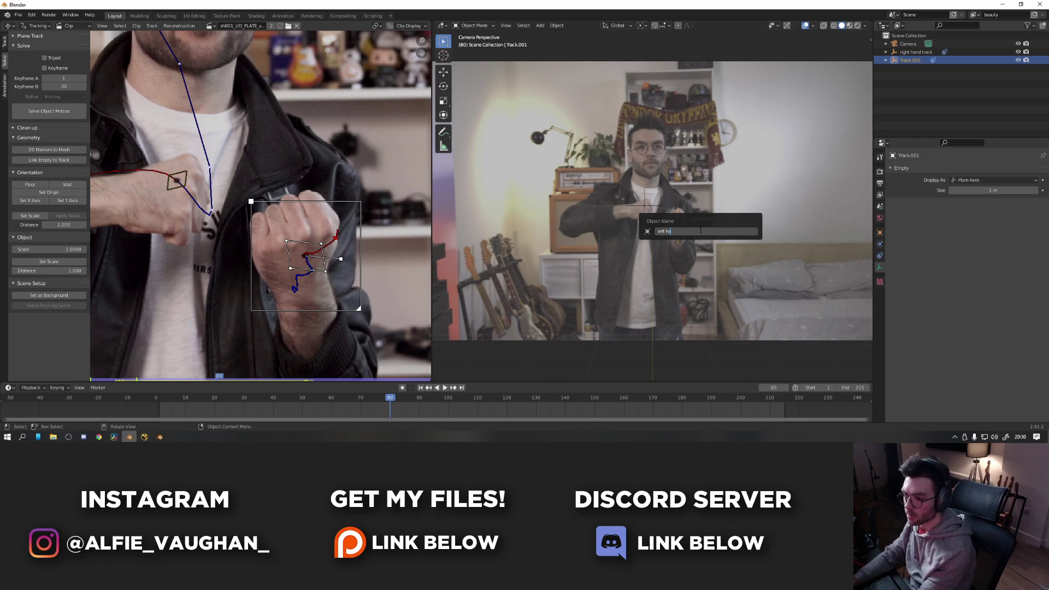
type("left hand track")
key("Return")
key("ctrl+space")
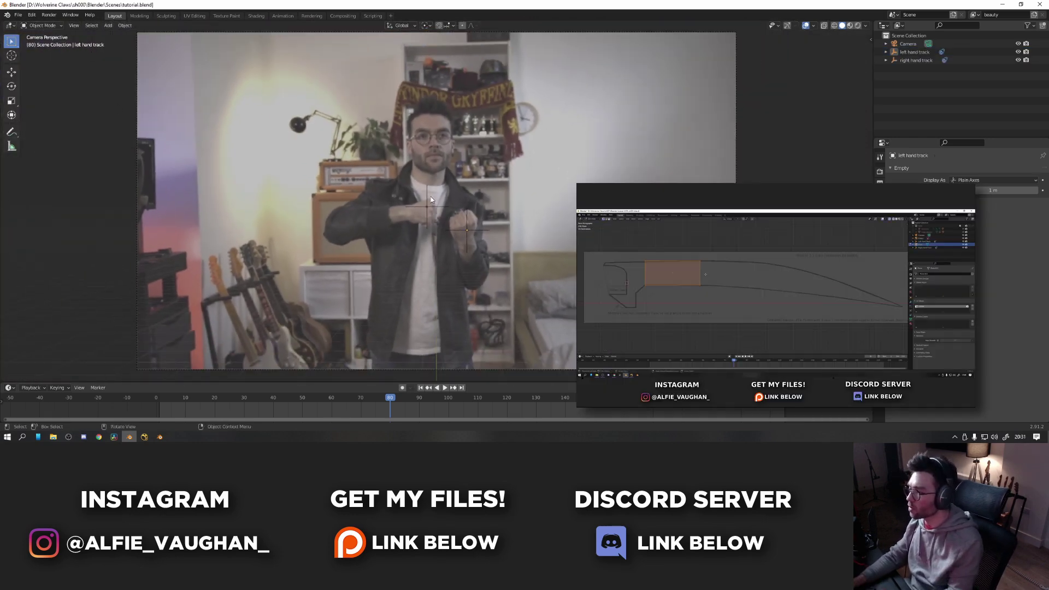
Append the hand rig, hand model and claws from the sh000 folder of the Wolverine Claws project.
left_click(19, 15)
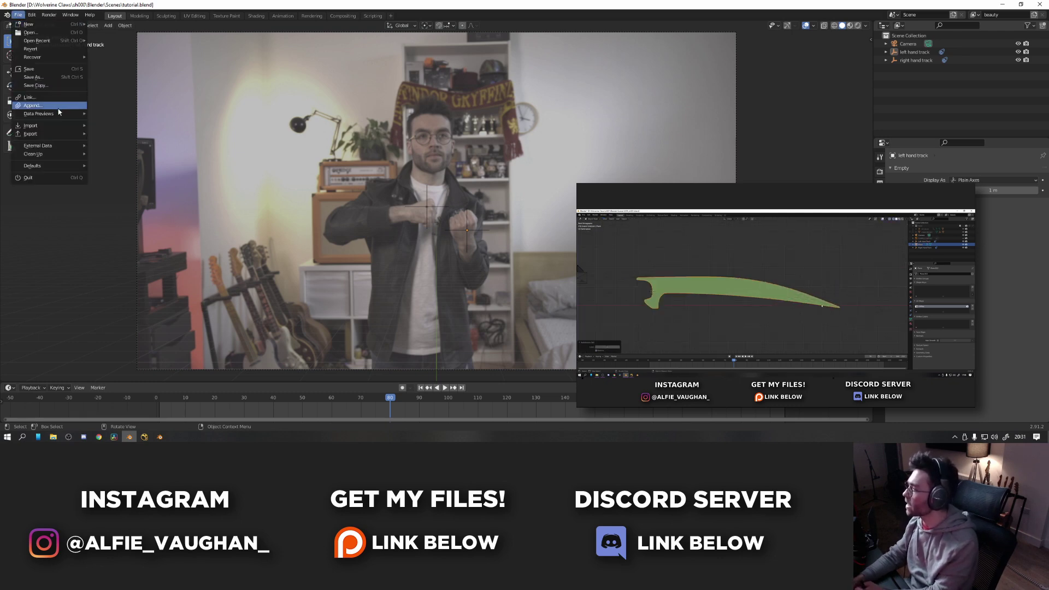
left_click(58, 105)
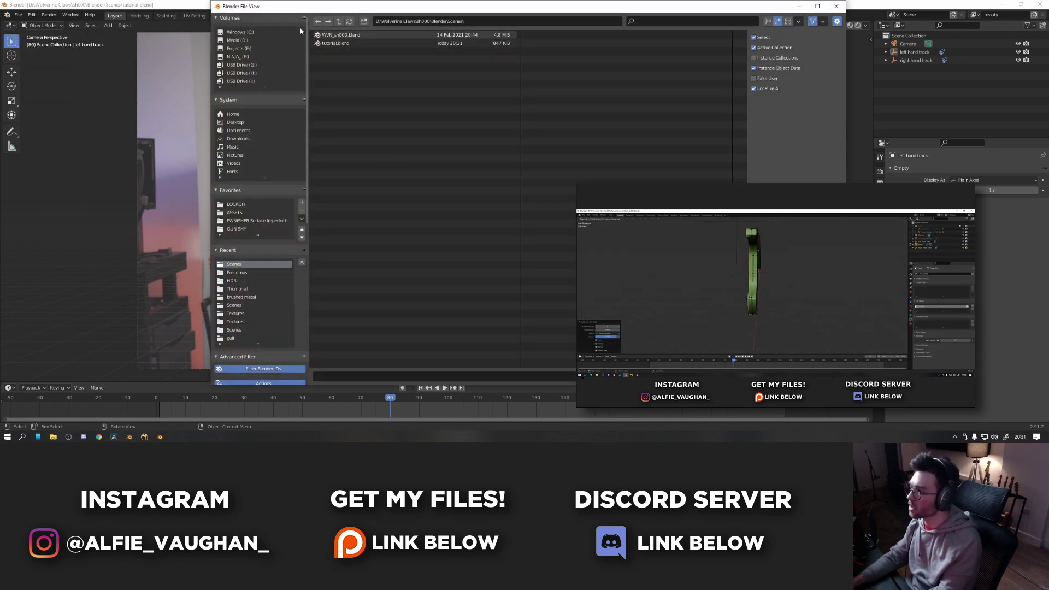
left_click(247, 41)
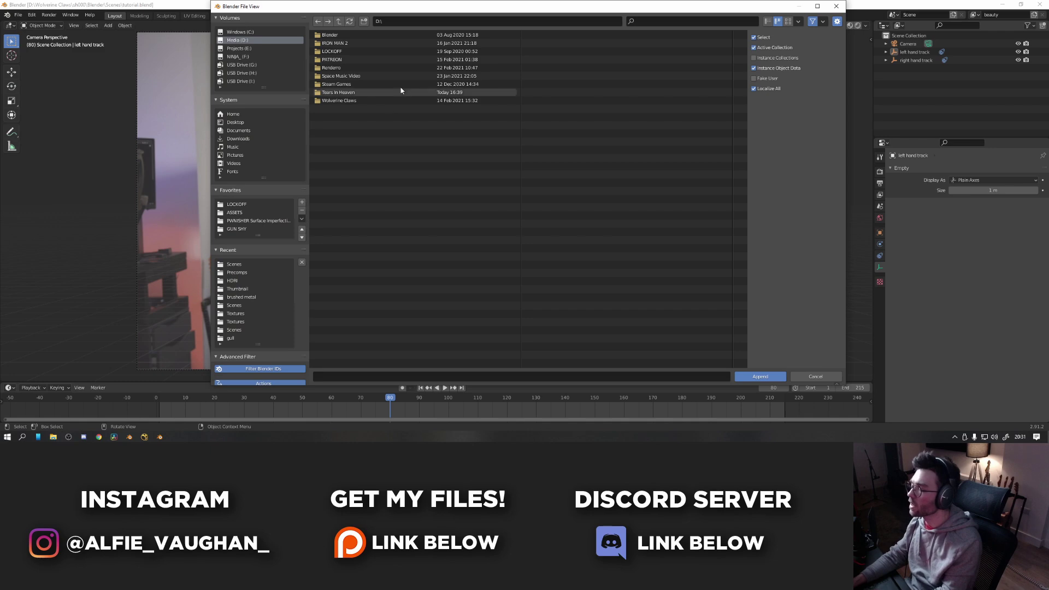
double_click(351, 102)
double_click(339, 35)
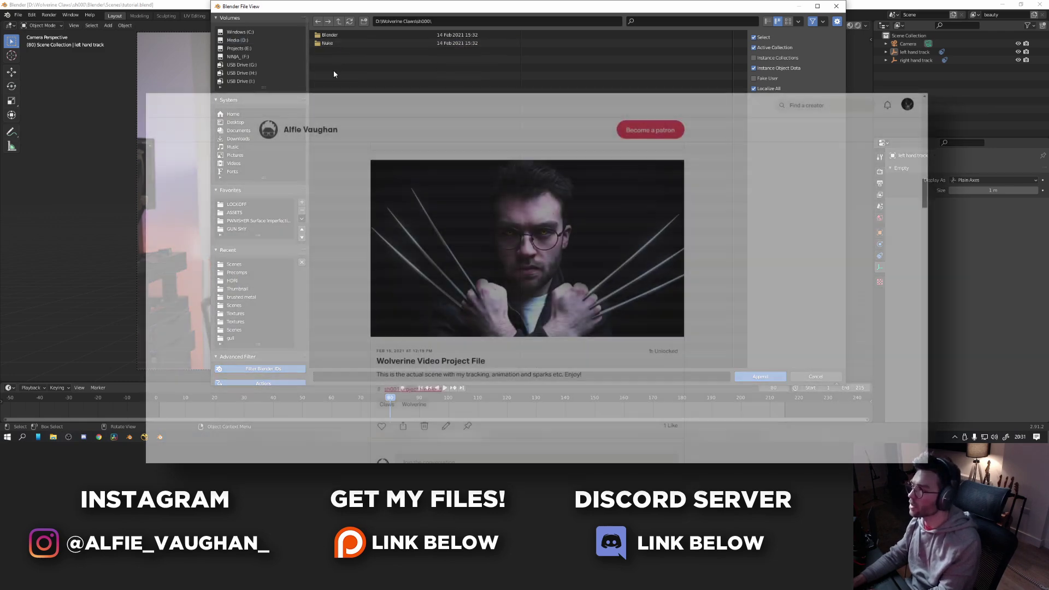
left_click(338, 21)
double_click(351, 41)
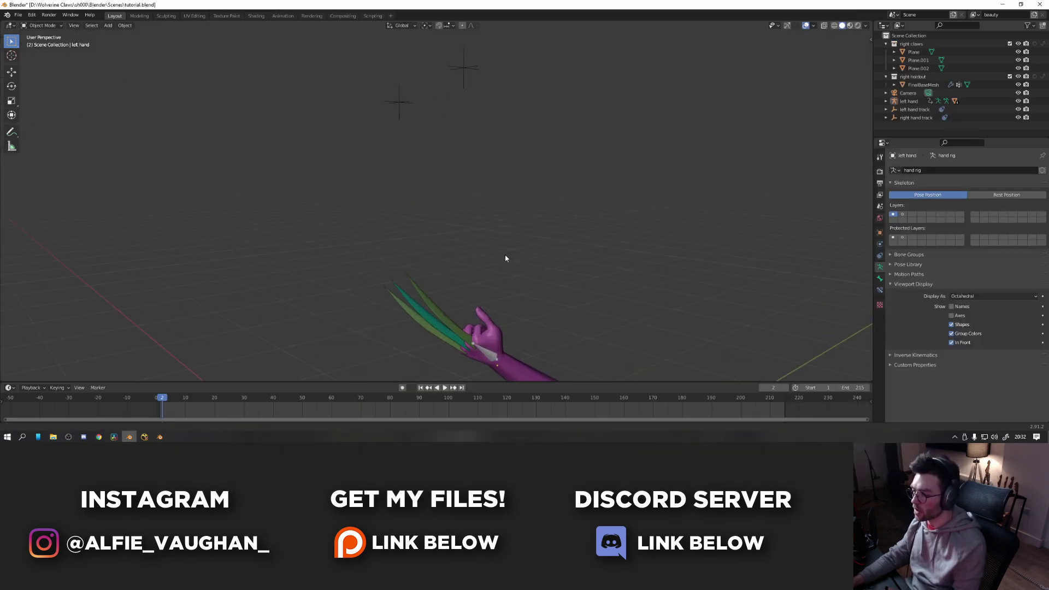
Examine the appended hand model, its three claws, and the hand bone in Pose Mode.
middle_click_drag(506, 258, 544, 268)
left_click(468, 317)
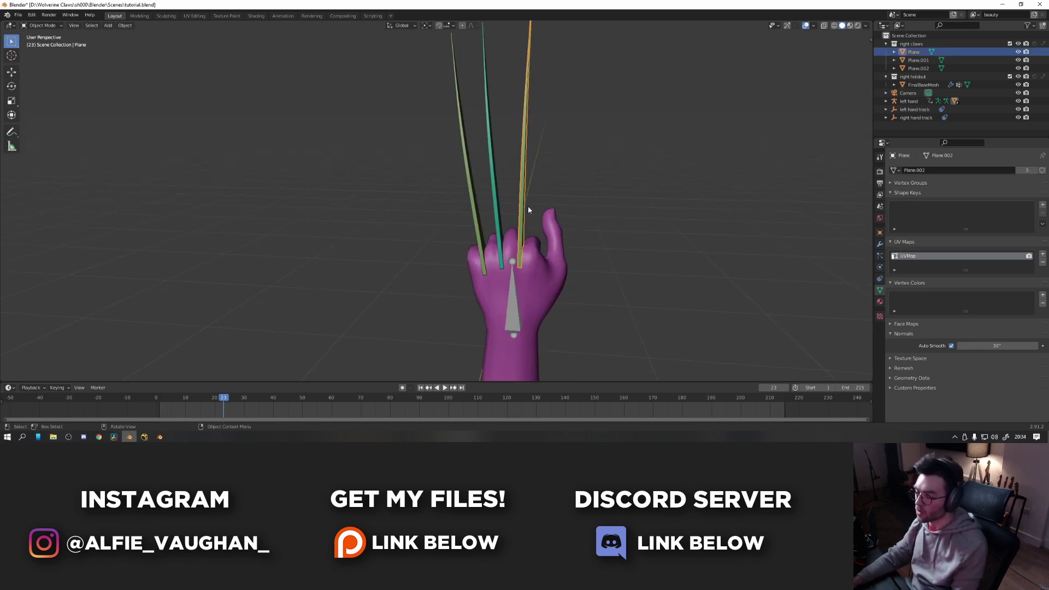
left_click(500, 227)
middle_click_drag(500, 225, 484, 203)
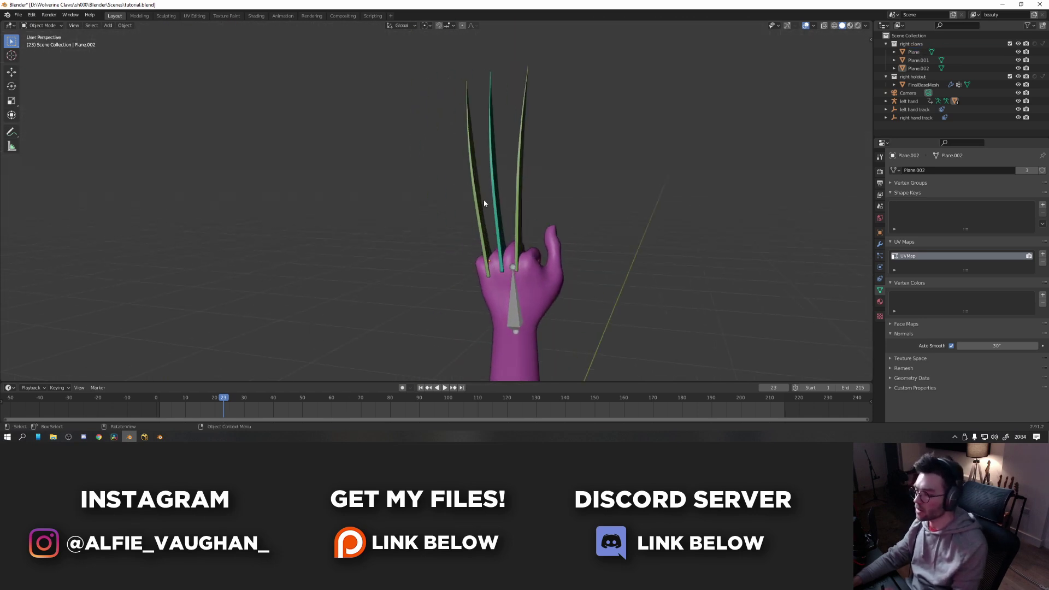
left_click(516, 309)
key("ctrl+Tab")
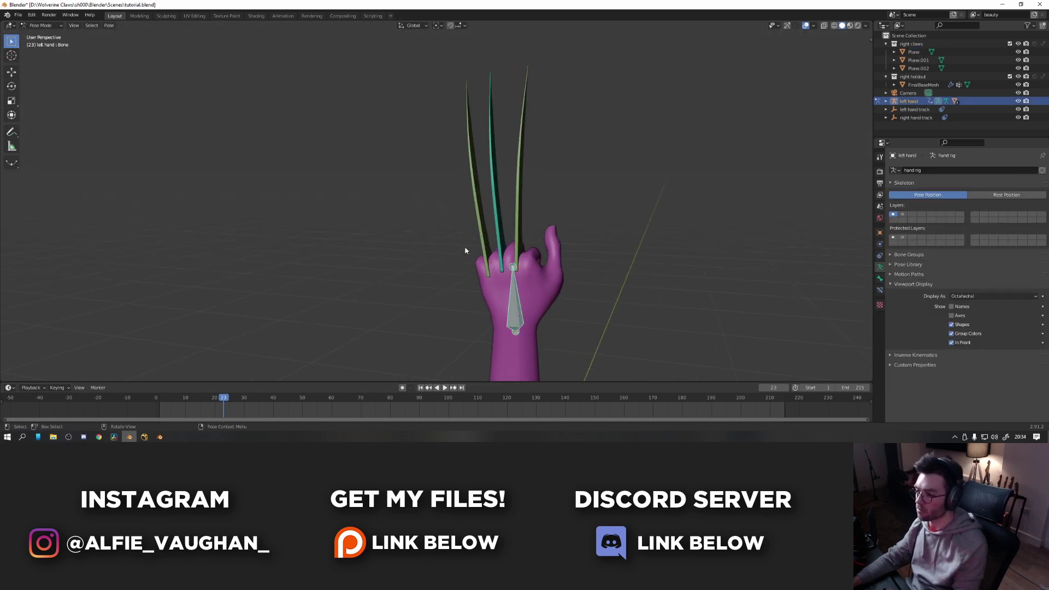
key("ctrl+Tab")
Parent the three claws to the hand rig's bone with the Bone option.
left_click(520, 220)
left_click(495, 213, "shift")
left_click(487, 227, "shift")
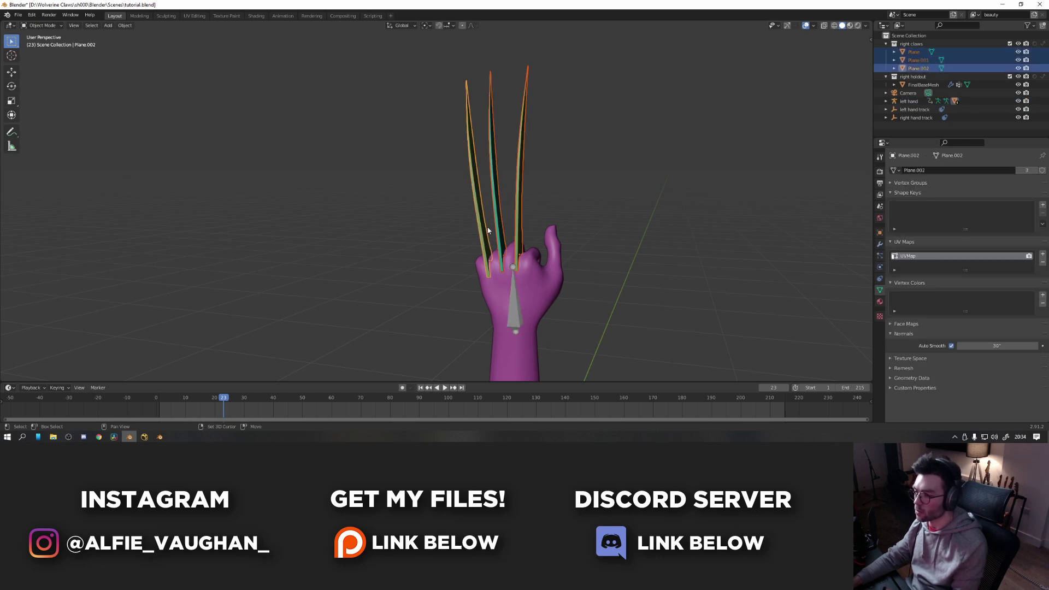
left_click(516, 300, "shift")
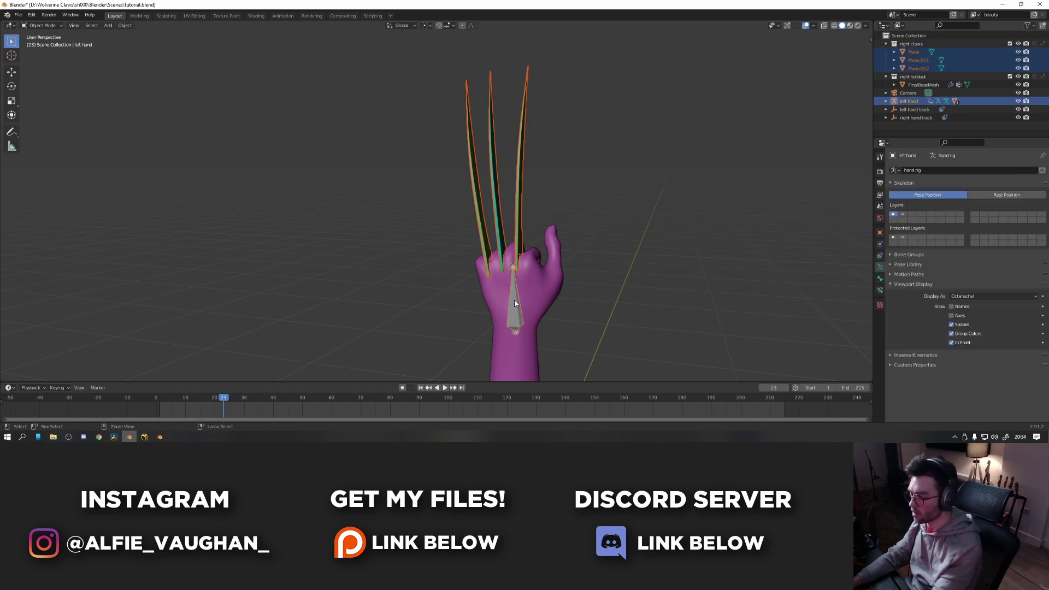
key("ctrl+p")
key("Down")
key("Down")
key("Down")
key("Down")
key("Down")
key("Down")
key("Down")
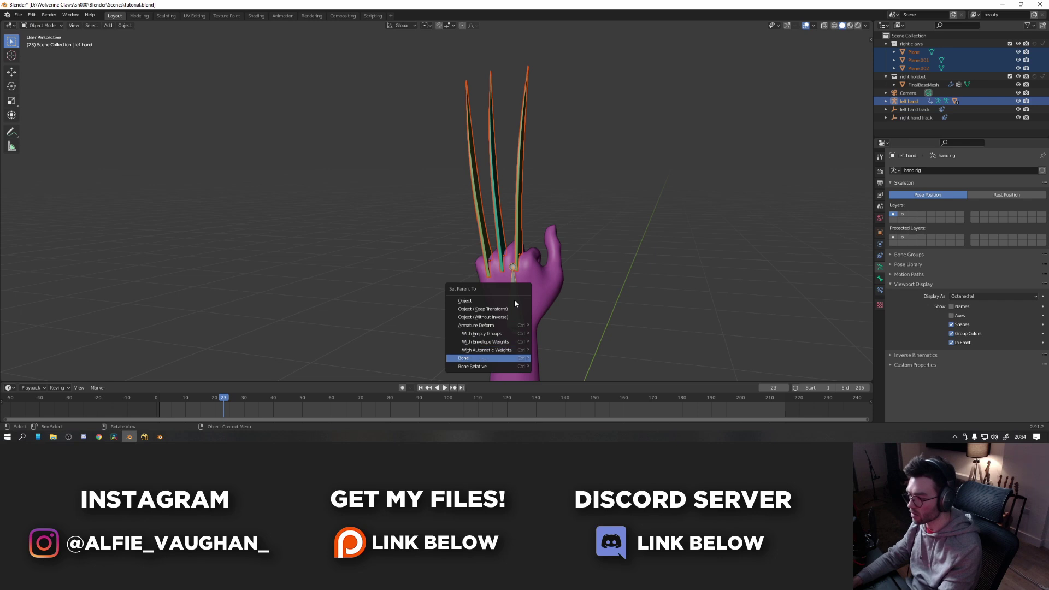
key("Down")
key("Up")
key("Return")
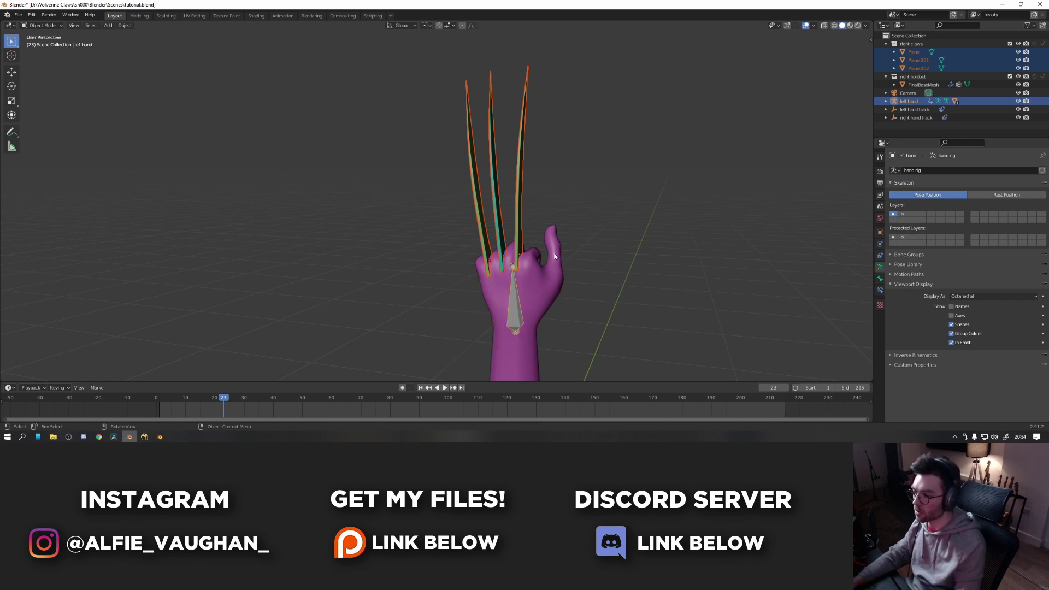
key("alt+a")
middle_click_drag(554, 256, 499, 301)
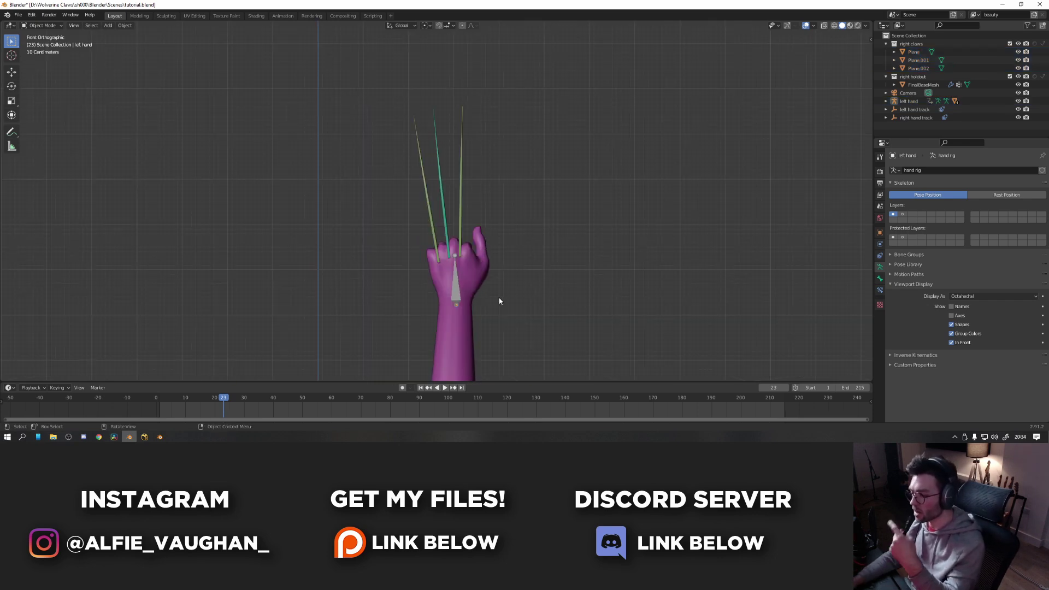
scroll(478, 258, "up", 2)
left_click(478, 229)
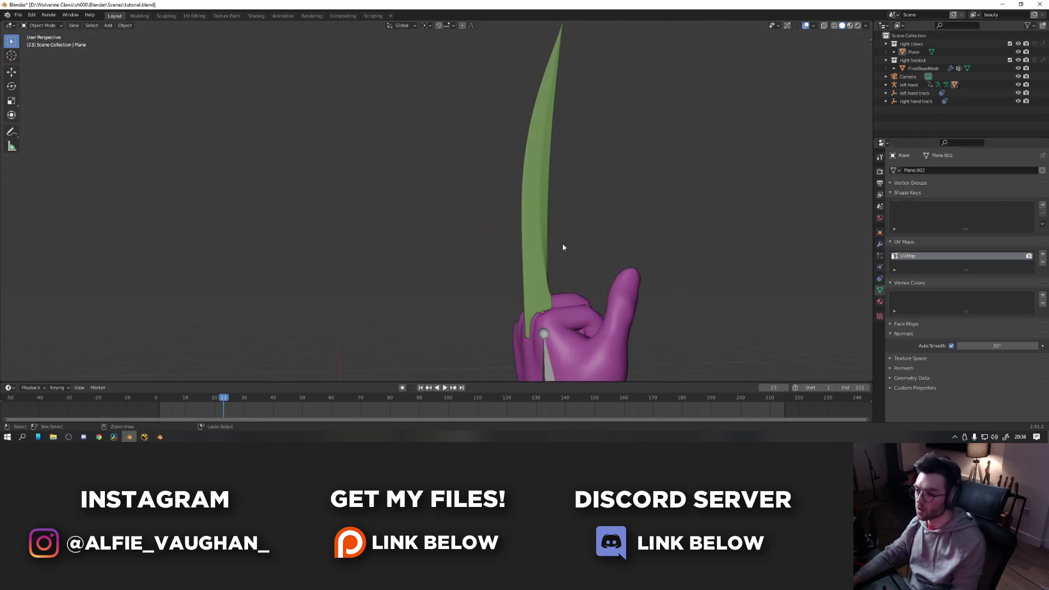
Add two shape keys named out and in to the remaining claw, and set the in key's value to 1.
left_click(519, 213)
middle_click_drag(539, 154, 630, 234)
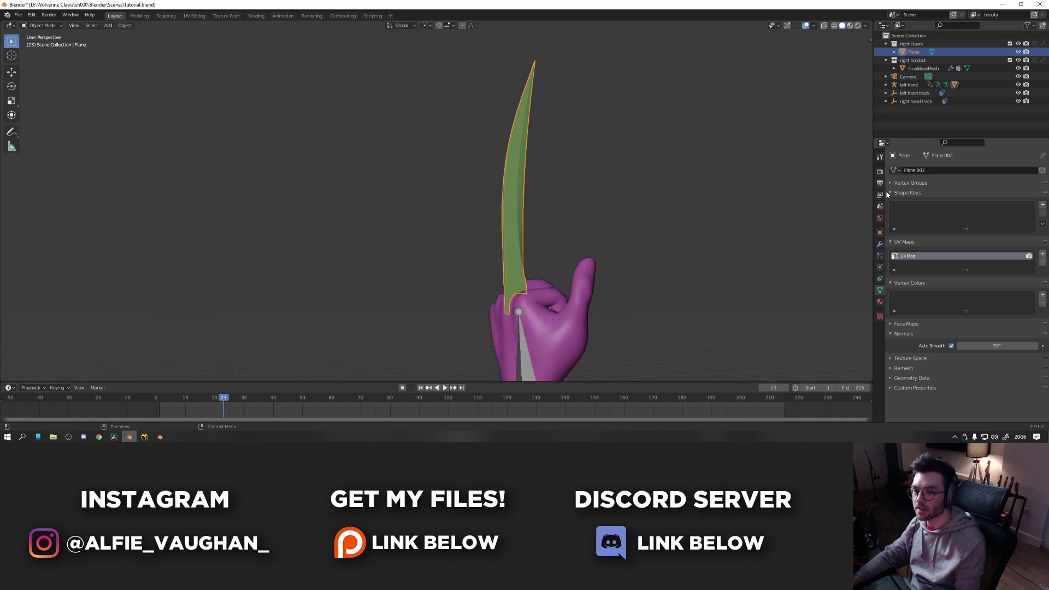
left_click(1042, 205)
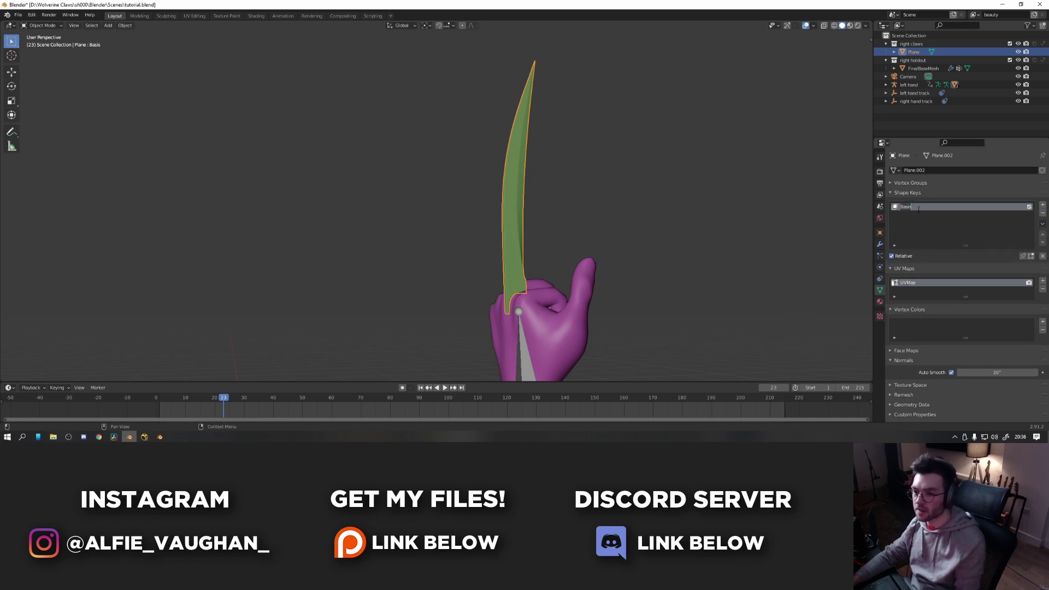
left_click(1043, 205)
key("BackSpace")
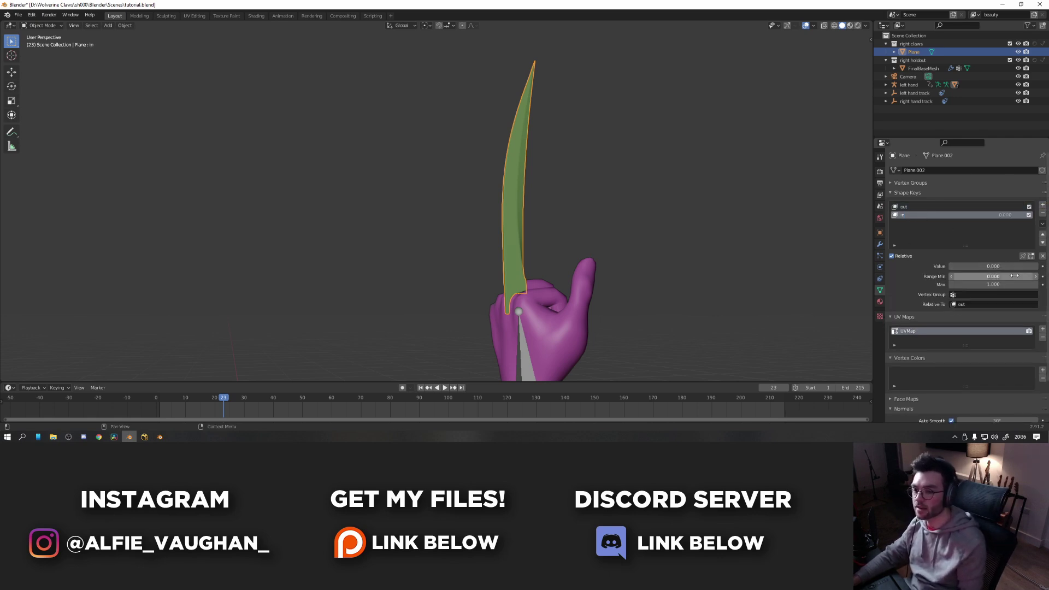
left_click(993, 266)
key("Return")
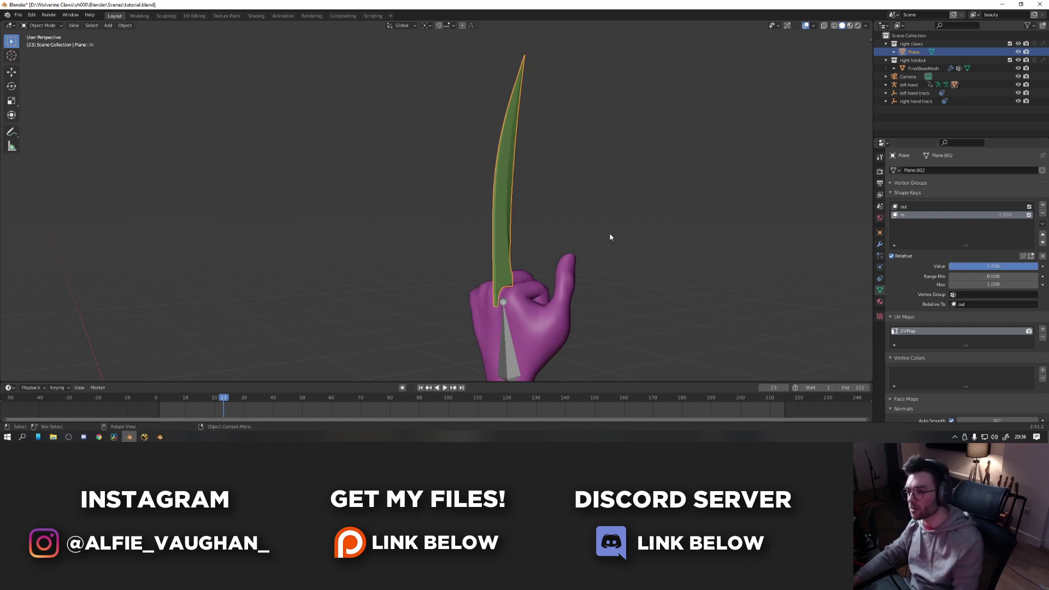
middle_click_drag(608, 234, 584, 242)
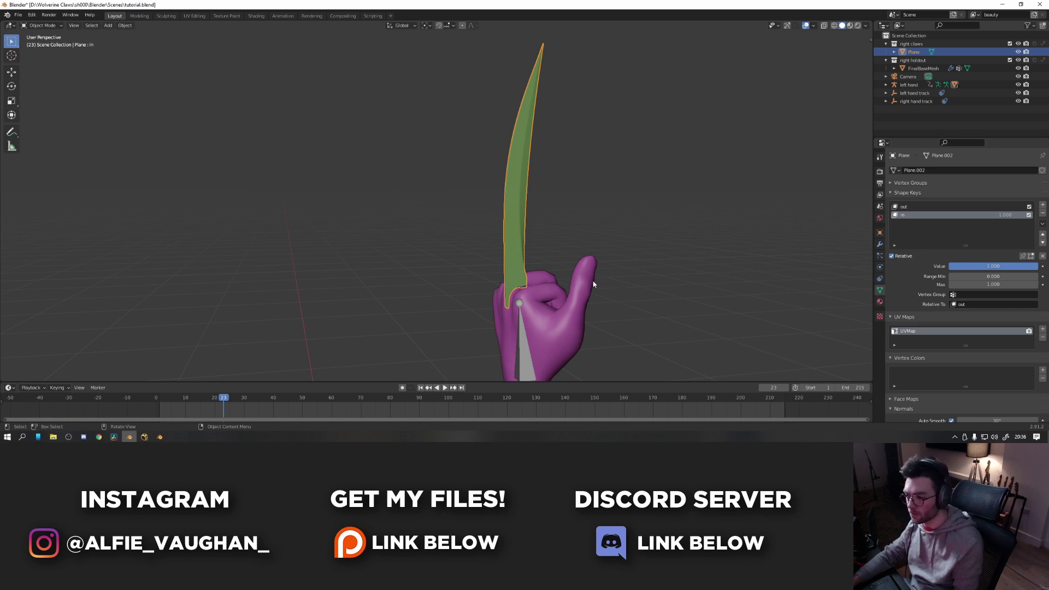
In Edit Mode, move the whole claw mesh down into the forearm from the right orthographic view for the in shape key.
middle_click_drag(592, 282, 630, 266)
key("Tab")
middle_click_drag(555, 254, 533, 243)
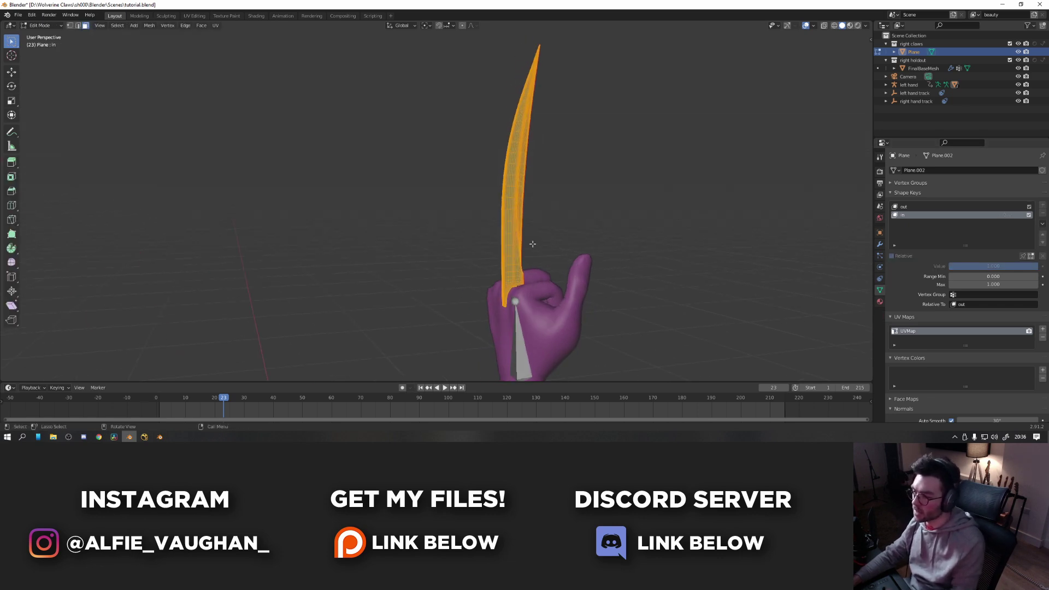
key("g")
right_click(564, 253)
key("KP_3")
middle_click_drag(607, 228, 595, 148, "shift")
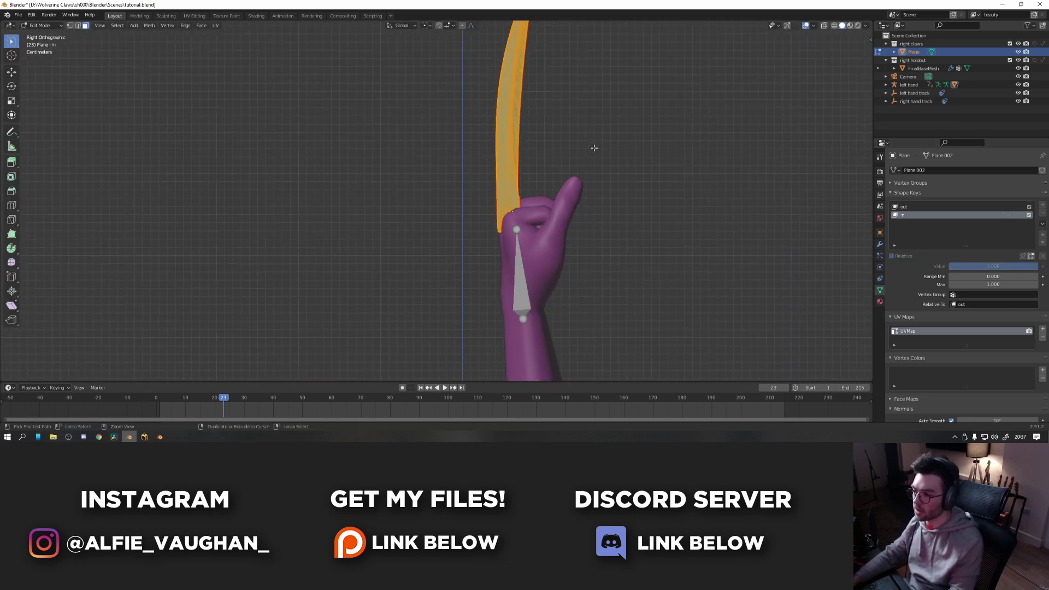
scroll(574, 156, "down", 5)
key("g")
left_click(571, 262)
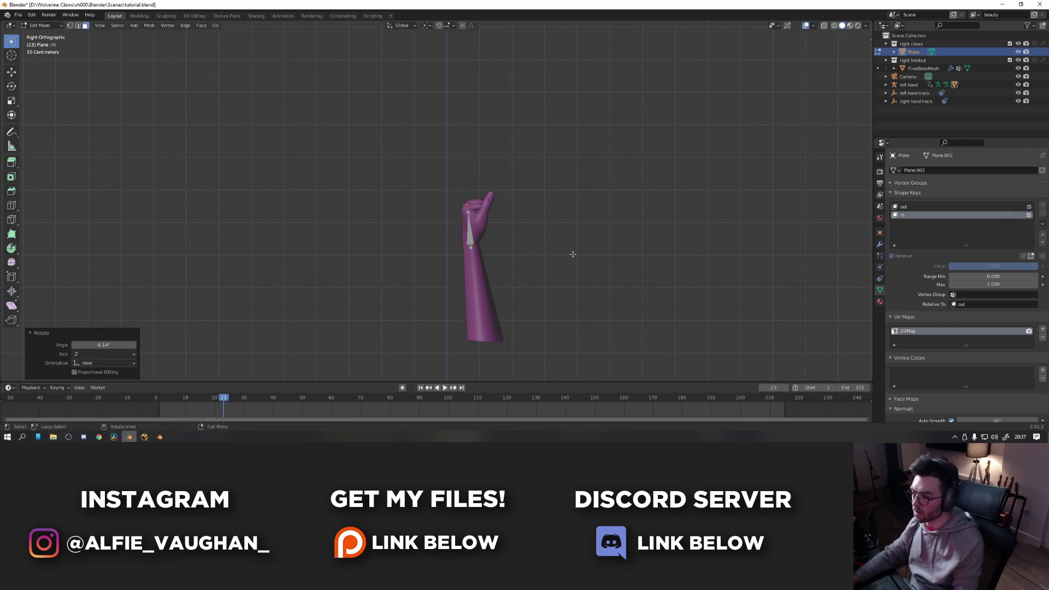
Rotate and nudge the claw mesh in wireframe display so that it fits inside the forearm.
key("Tab")
key("Tab")
key("shift+z")
key("r")
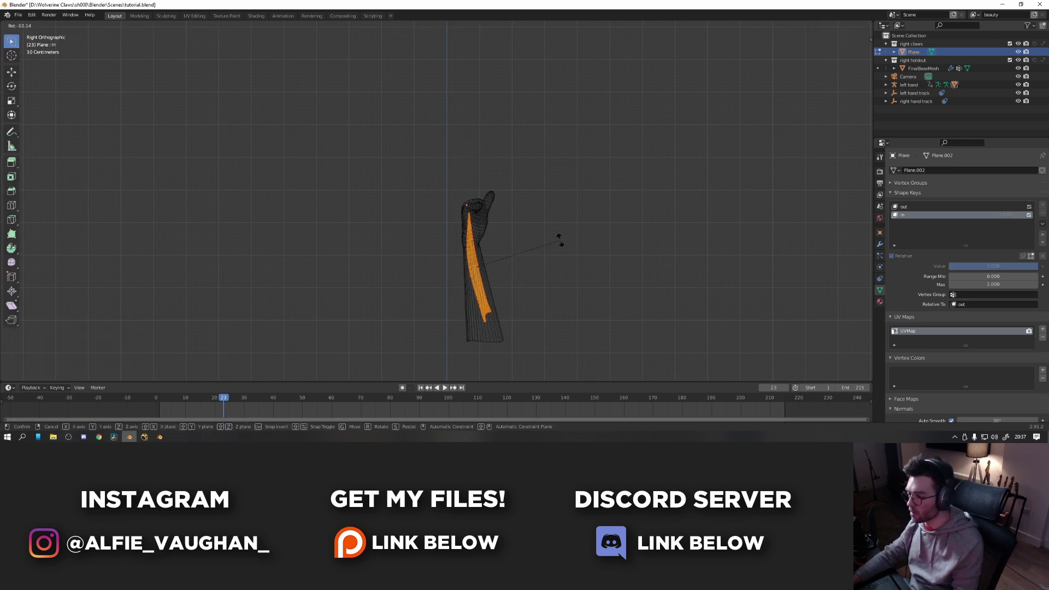
left_click(560, 239)
key("g")
left_click(561, 237)
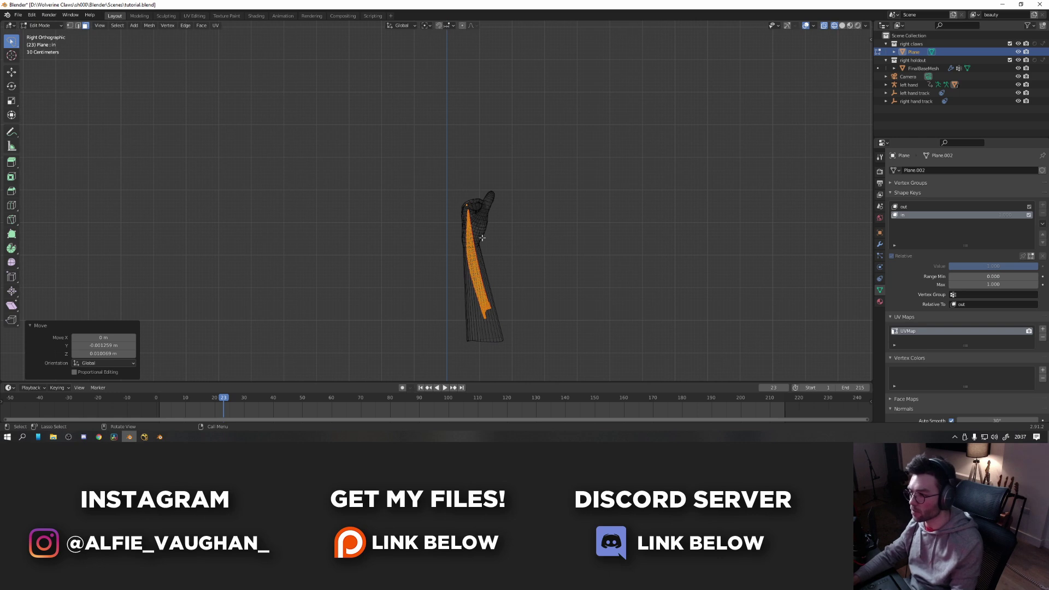
key("Tab")
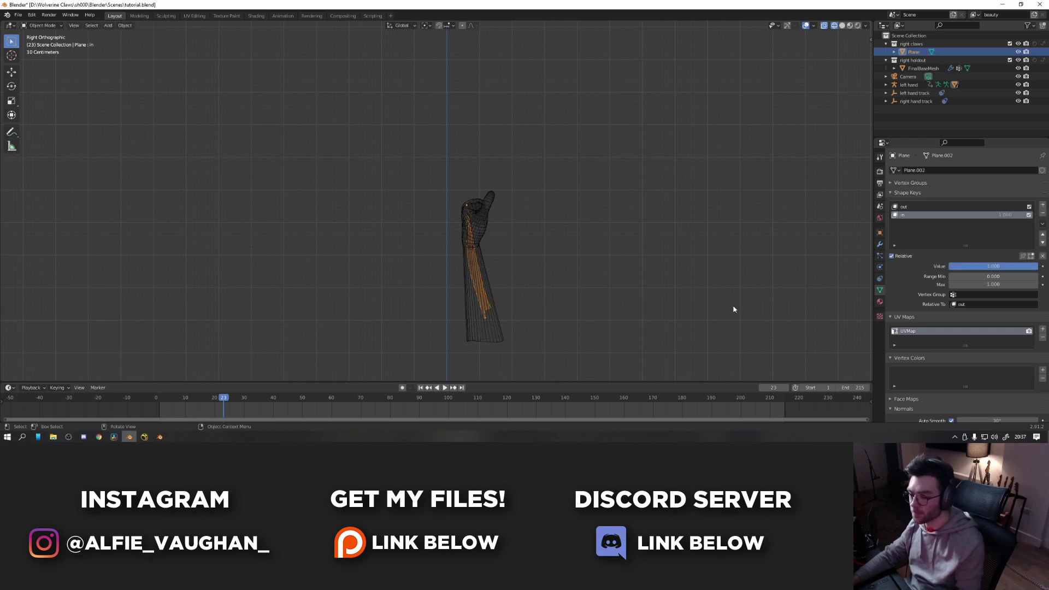
Lower the in shape key's value to 0 to extend the claw out of the fist.
left_click_drag(975, 267, 908, 256)
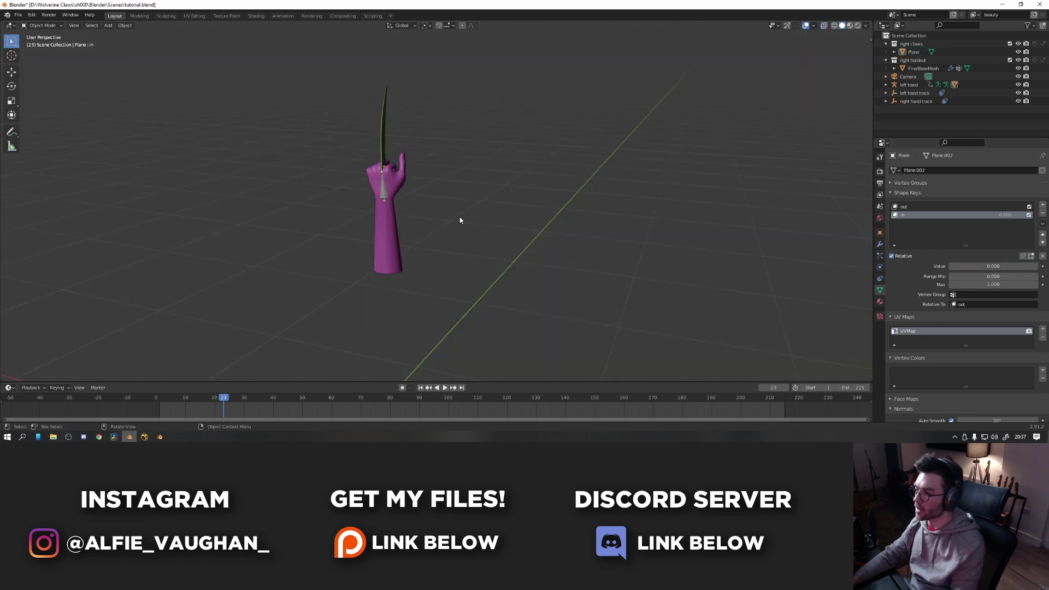
mouse_move(460, 220)
middle_mouse_down()
mouse_move(504, 246)
mouse_move(501, 257)
mouse_move(464, 205)
middle_mouse_up()
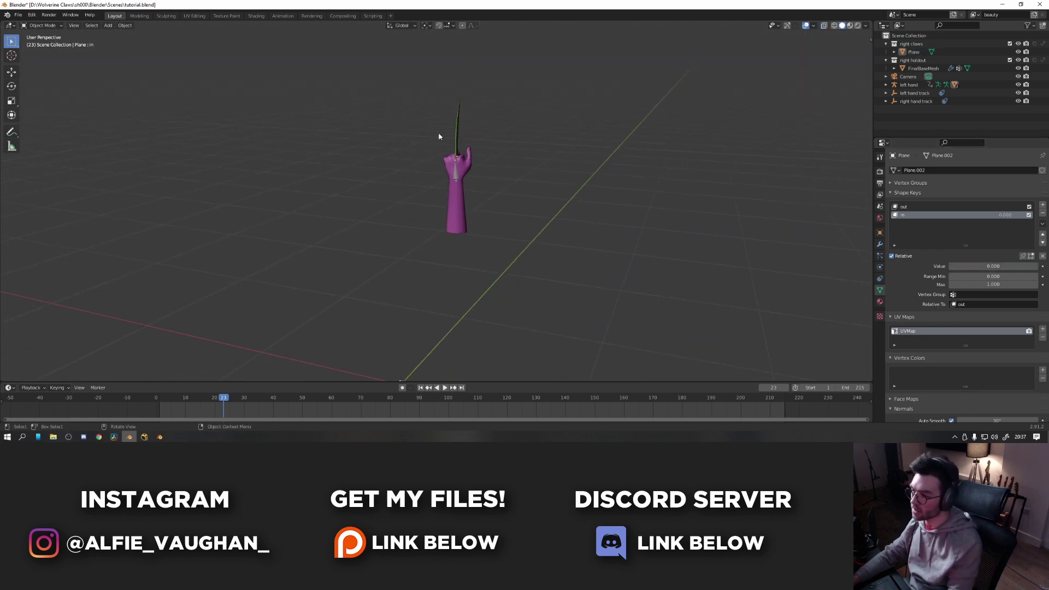
middle_click_drag(462, 159, 391, 219)
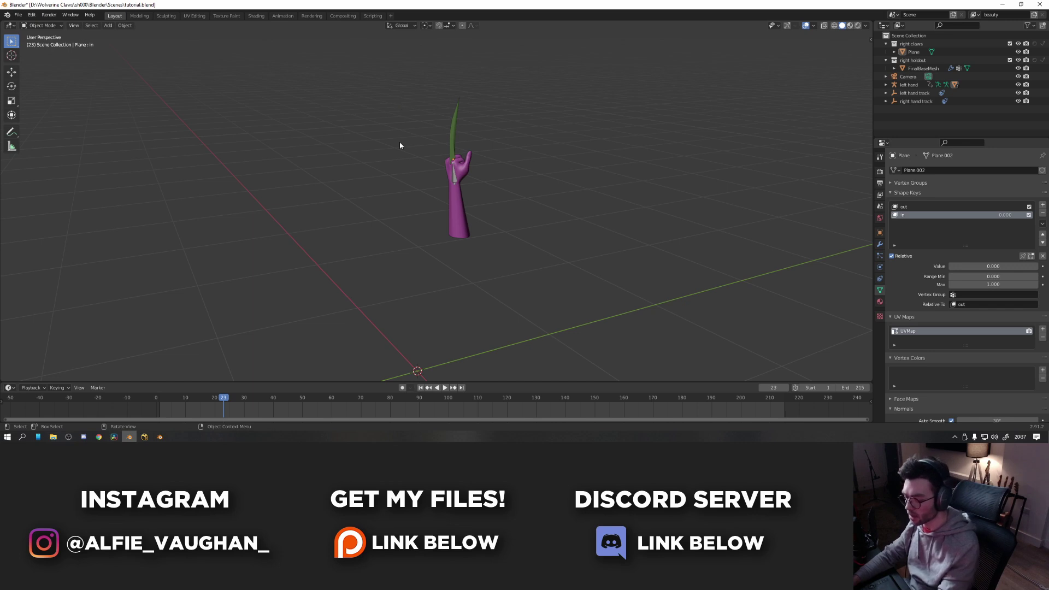
Add a mesh plane and rotate it 90° about the X axis to stand upright in front view.
key("KP_1")
key("F3")
type("plane")
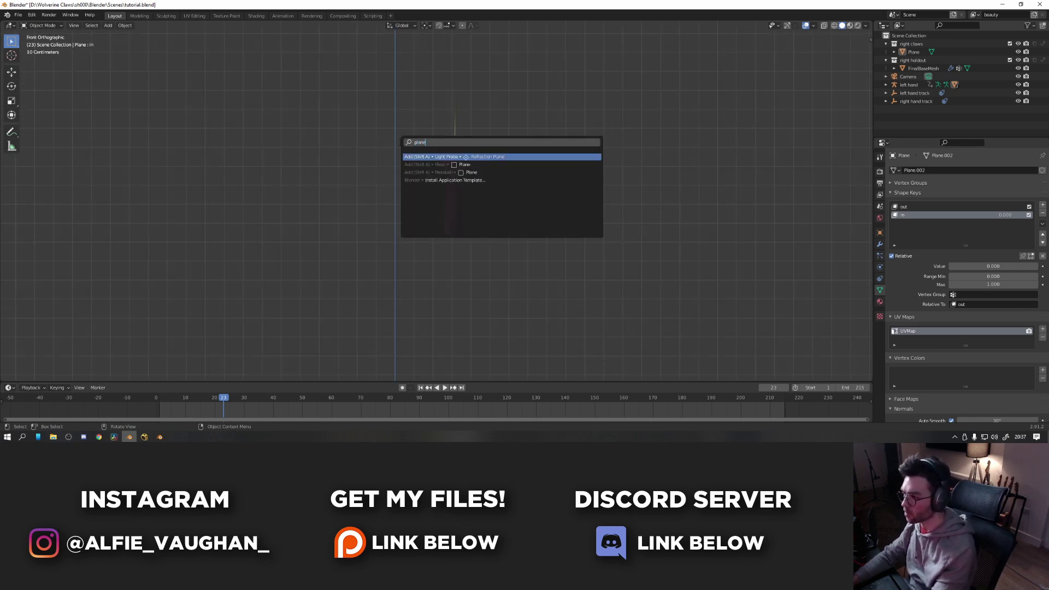
key("Down")
key("Return")
type("r")
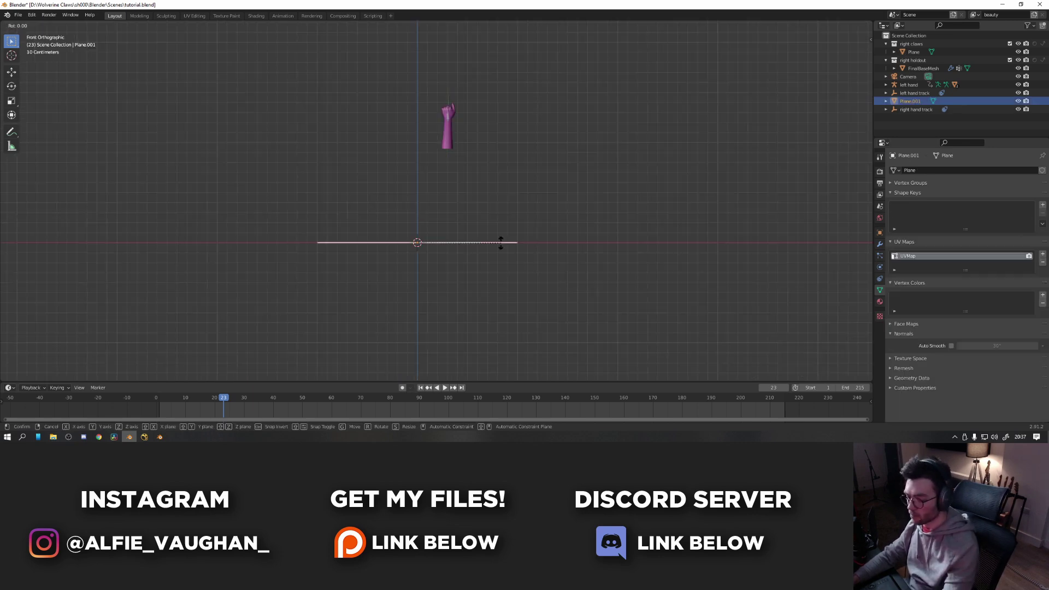
type("x90")
key("Return")
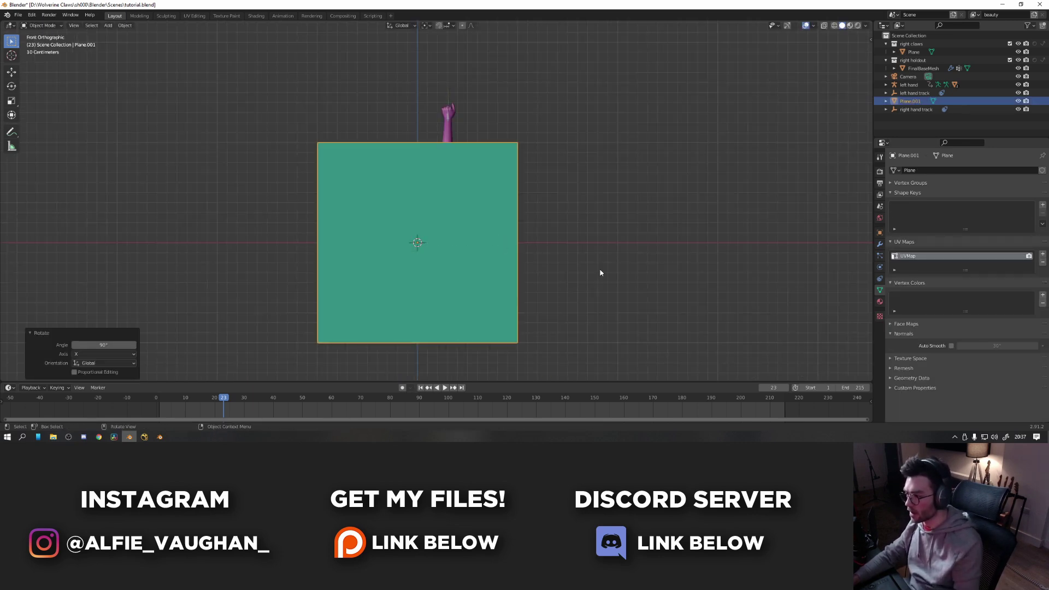
Delete only the plane's face and scale the remaining outline into a narrow upright rectangle.
key("Tab")
key("x")
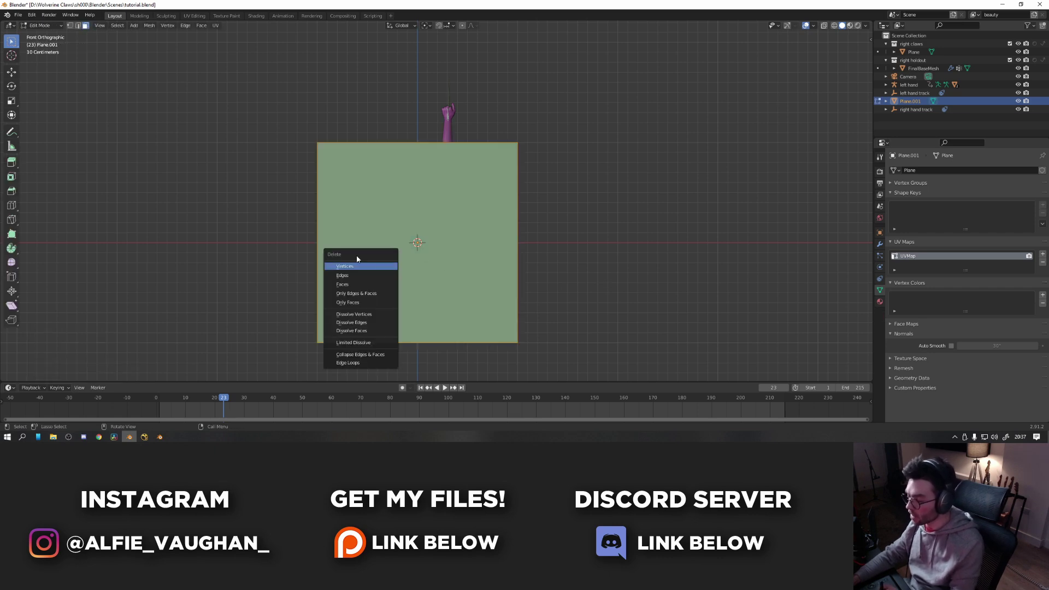
left_click(350, 300)
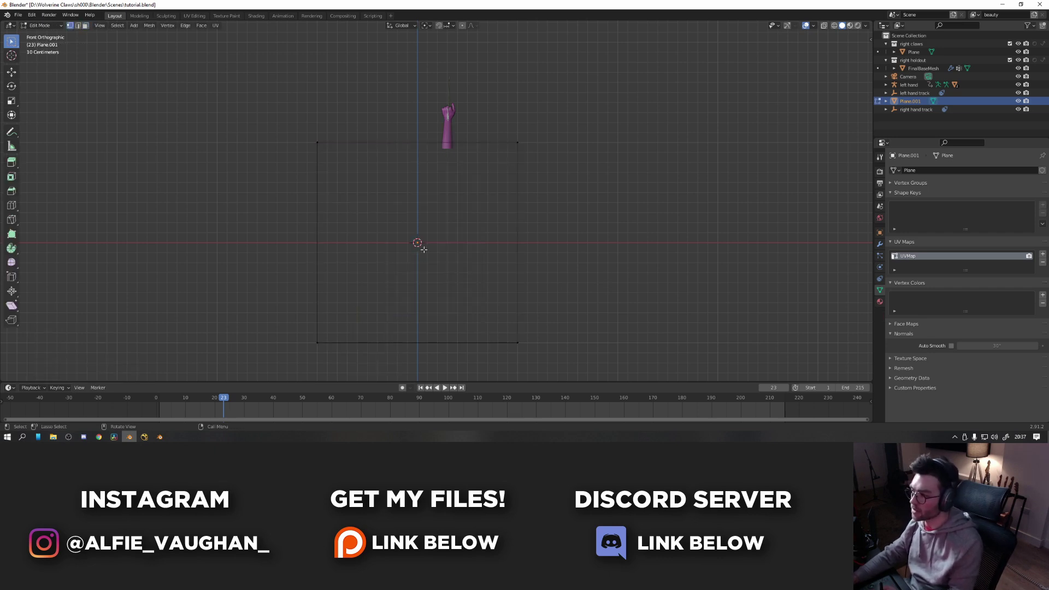
key("a")
key("s")
key("x")
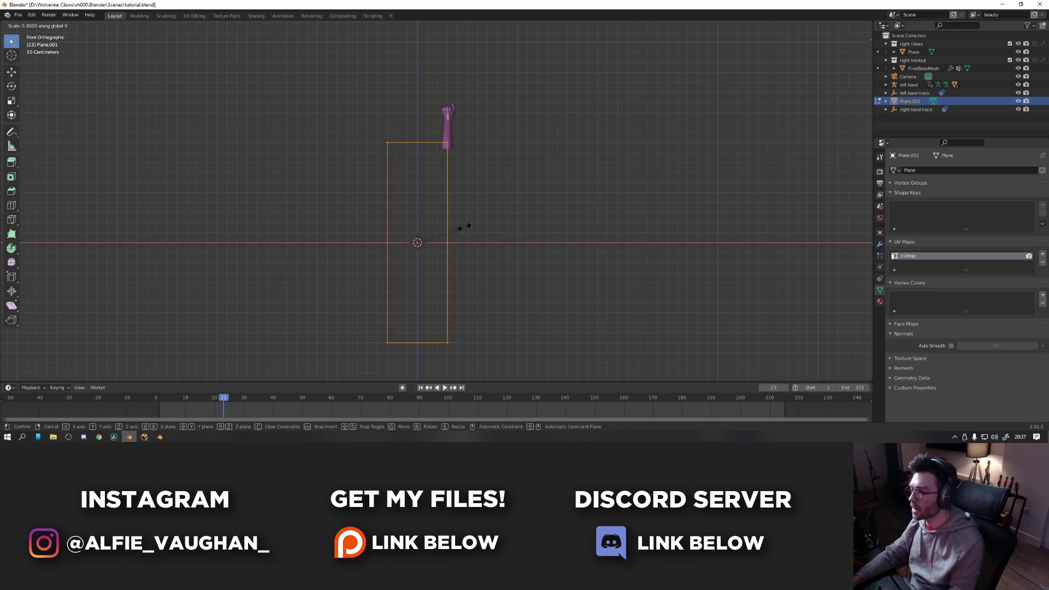
key("Return")
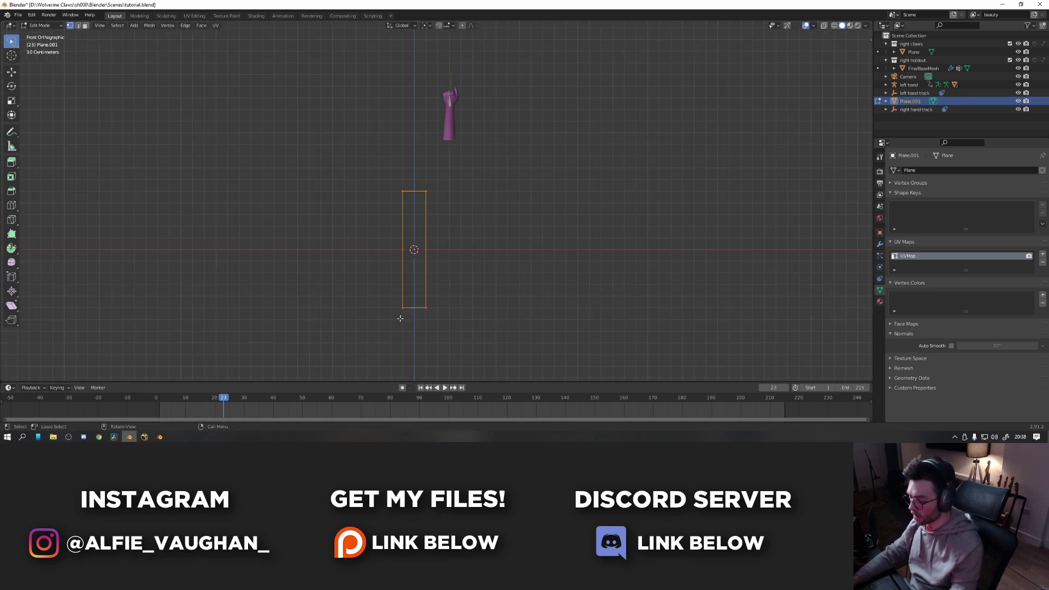
Move the rectangular outline up 0.5 m along Z in Edit Mode and return to Object Mode.
type("gz.5")
key("Return")
middle_click_drag(437, 198, 490, 197, "ctrl")
middle_click_drag(392, 253, 404, 288, "shift")
key("Tab")
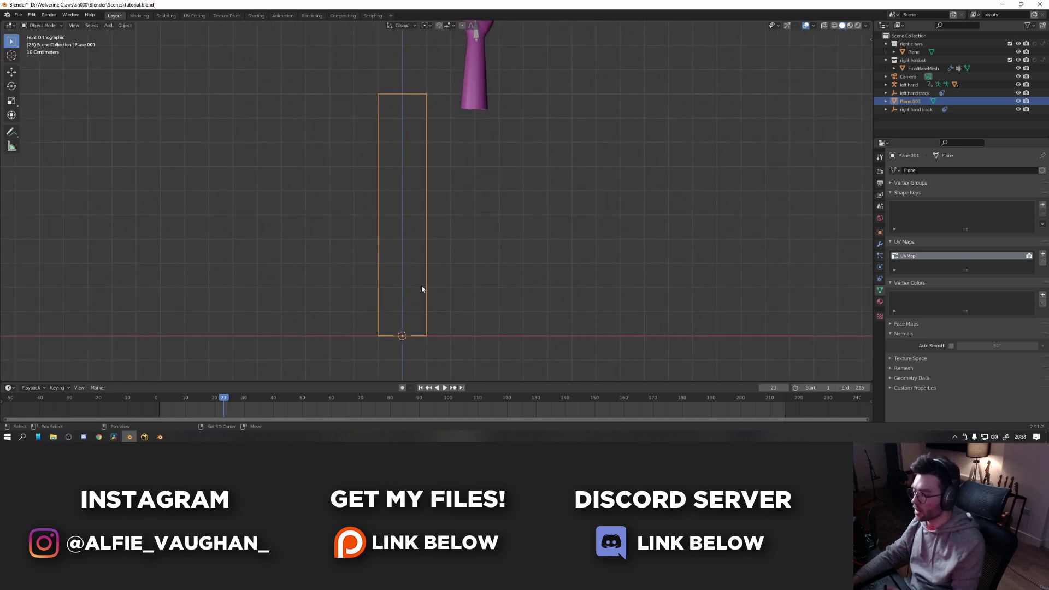
Add a circle empty at the base of the rectangle and scale it down to 0.074.
key("shift+a")
mouse_move(418, 344)
left_click(473, 369)
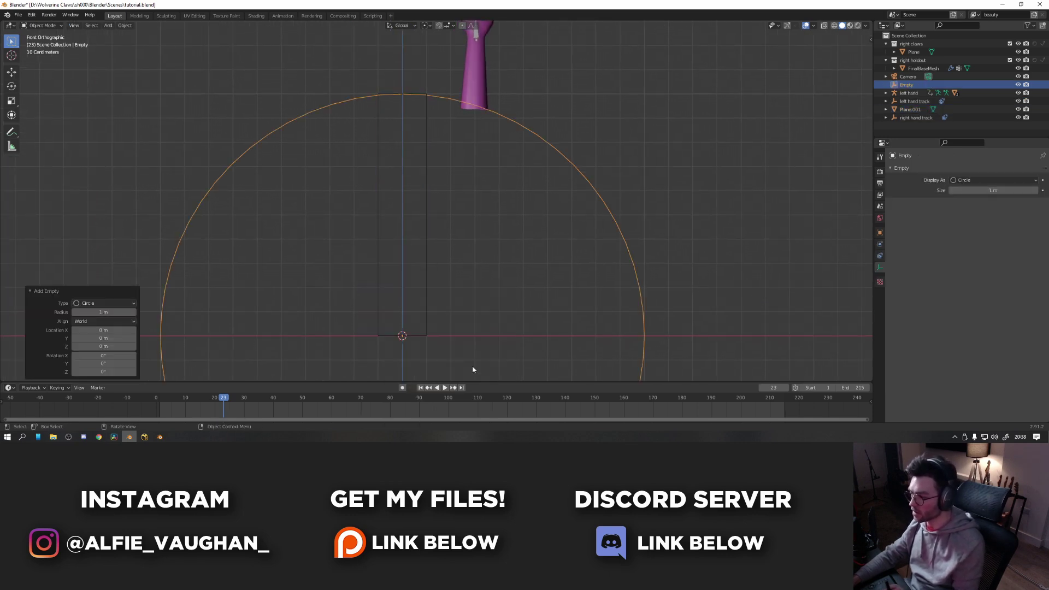
scroll(474, 370, "down", 2)
key("s")
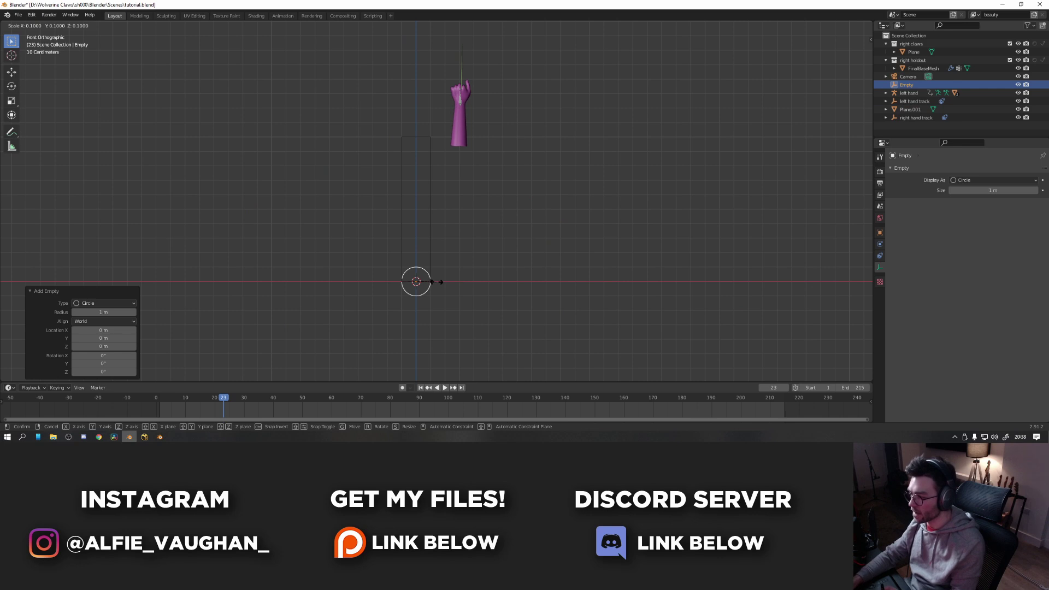
left_click(429, 281)
scroll(432, 300, "up", 2)
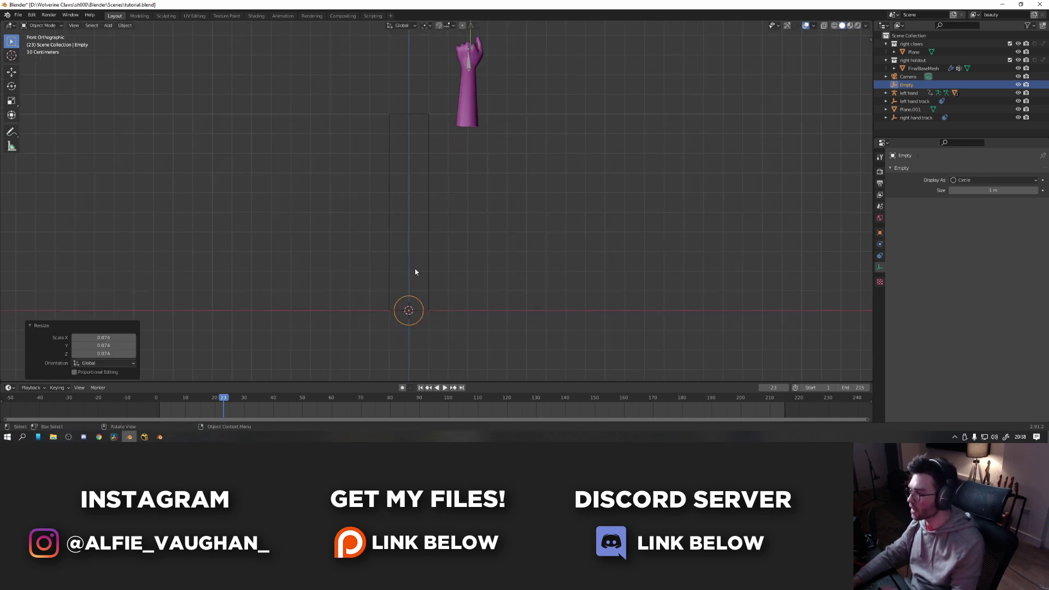
Lock the circle empty's X and Y location and test its vertical movement.
left_click(430, 176)
left_click(421, 298)
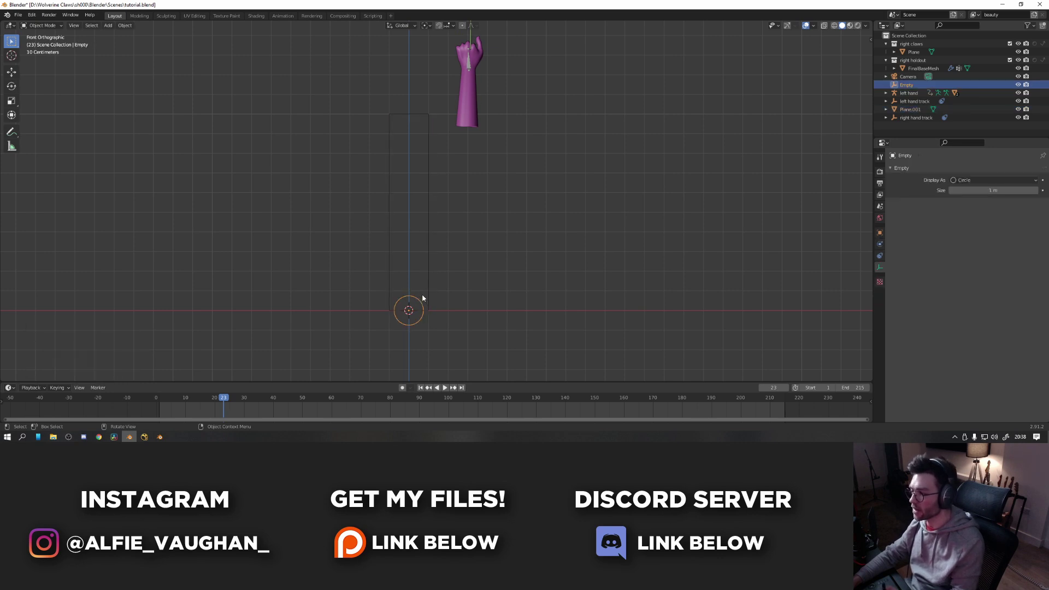
key("n")
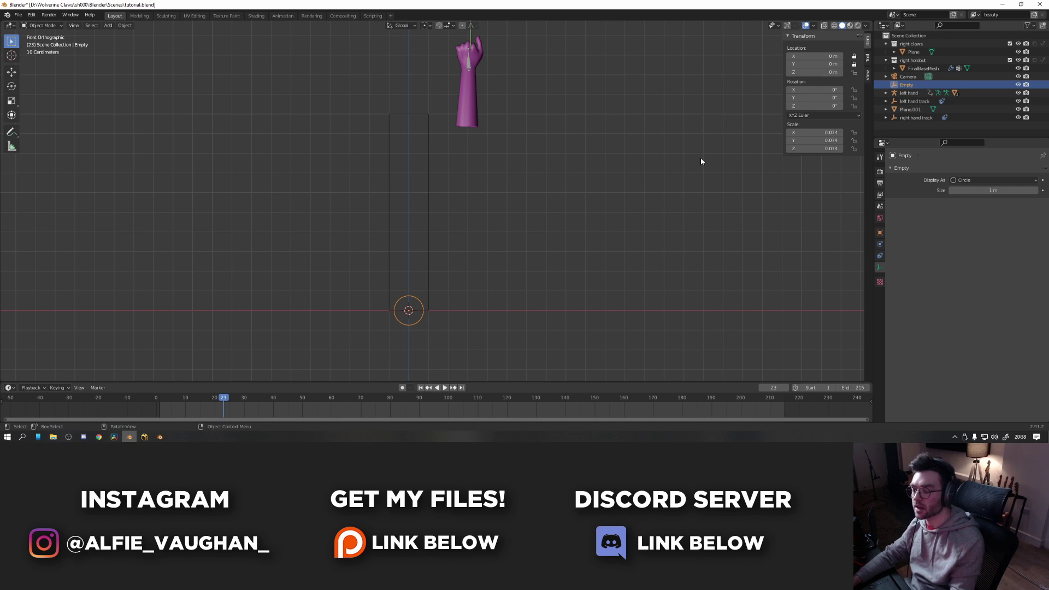
key("g")
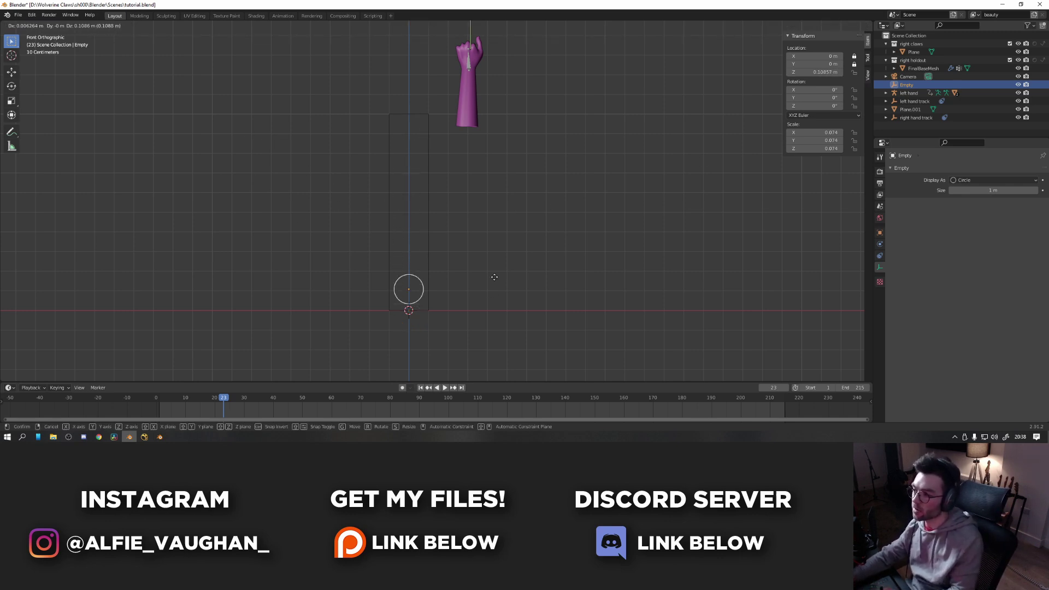
key("Escape")
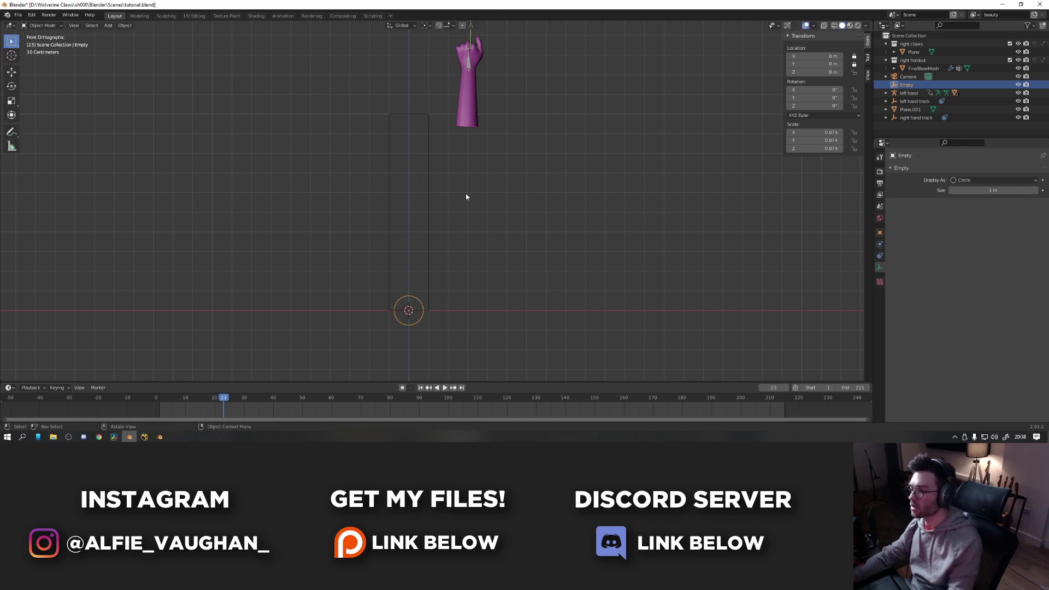
Add a Limit Location constraint to the circle empty with Minimum Z and Maximum Z enabled, and test its movement.
left_click(880, 257)
left_click(914, 170)
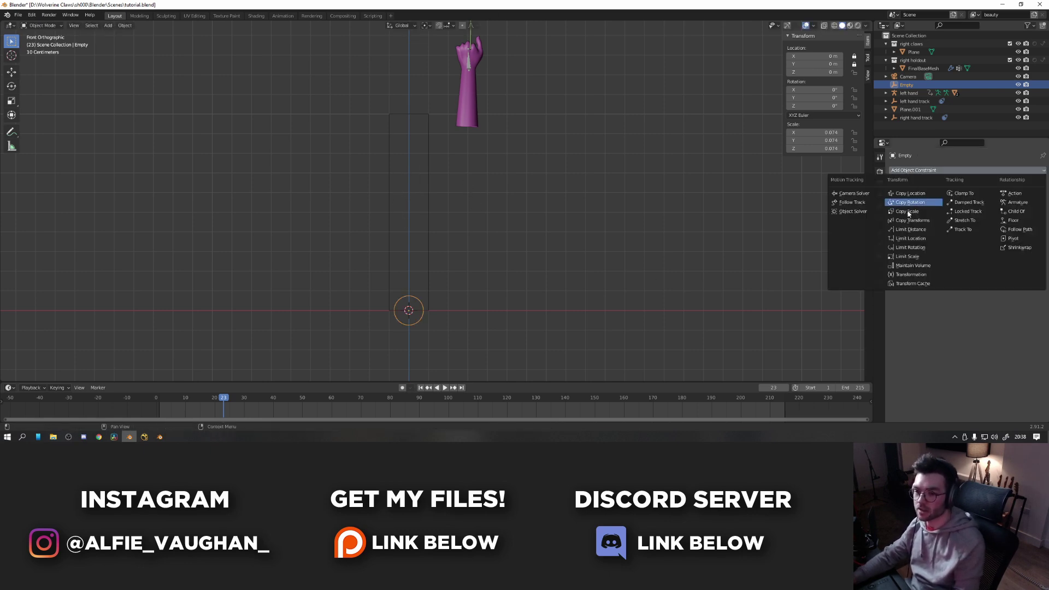
left_click(911, 244)
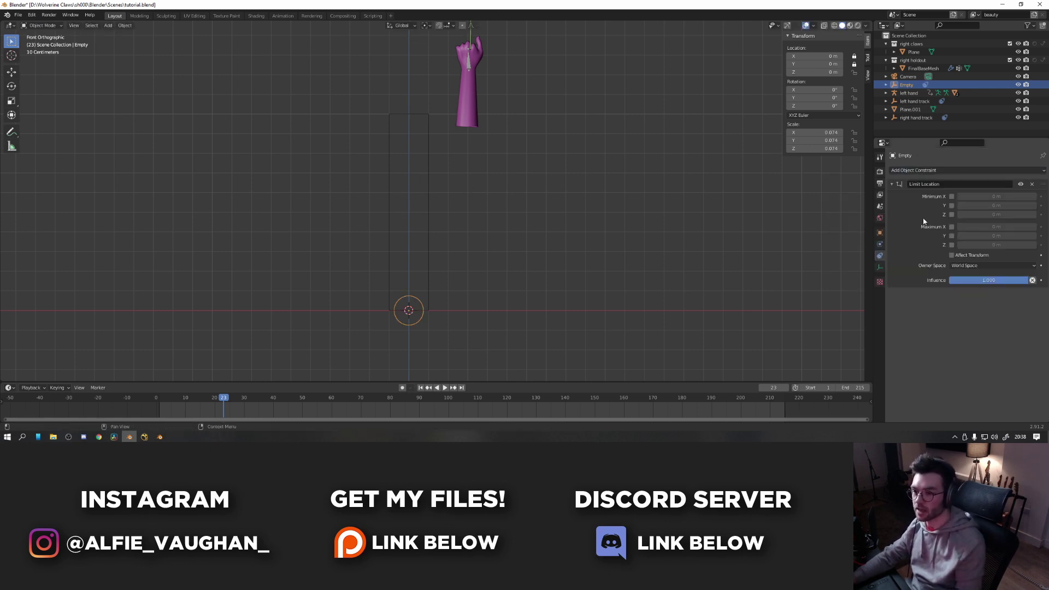
left_click(952, 215)
left_click(951, 245)
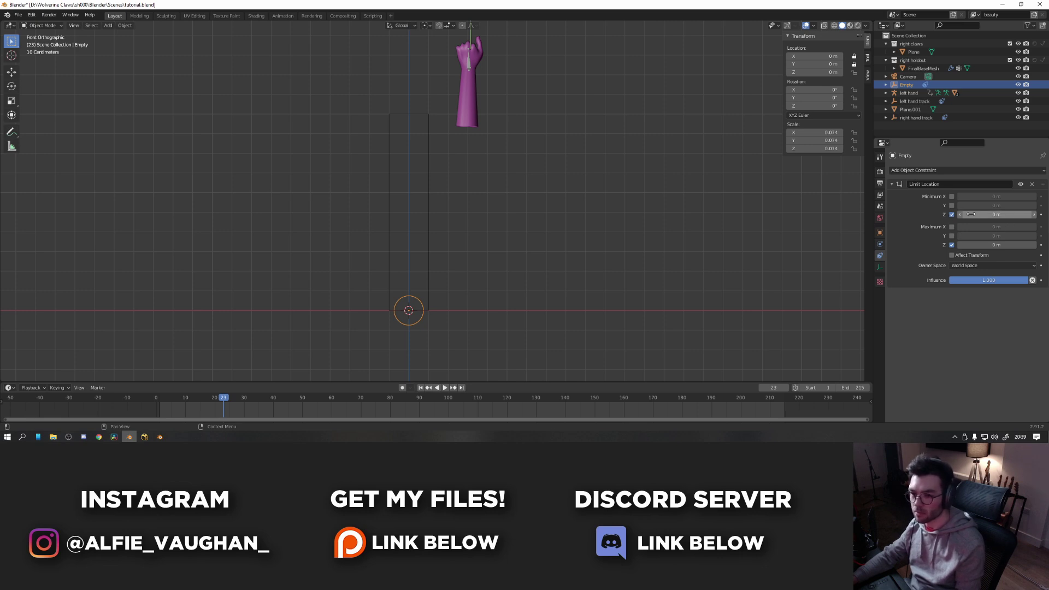
key("g")
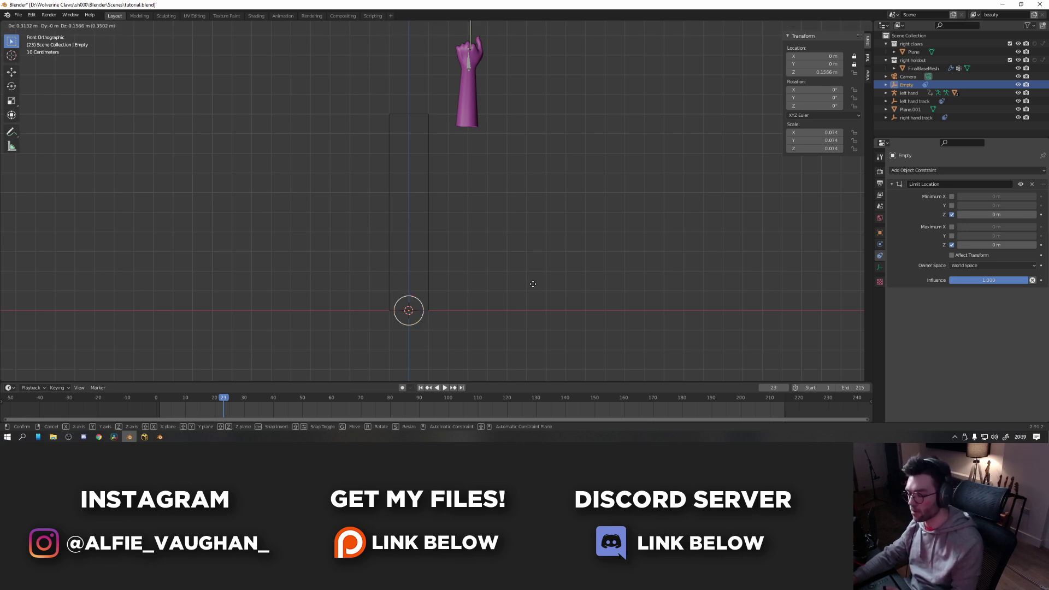
right_click(533, 285)
Set the constraint's Maximum Z to 1 m and test the circle empty's travel along the rectangle.
left_click(982, 245)
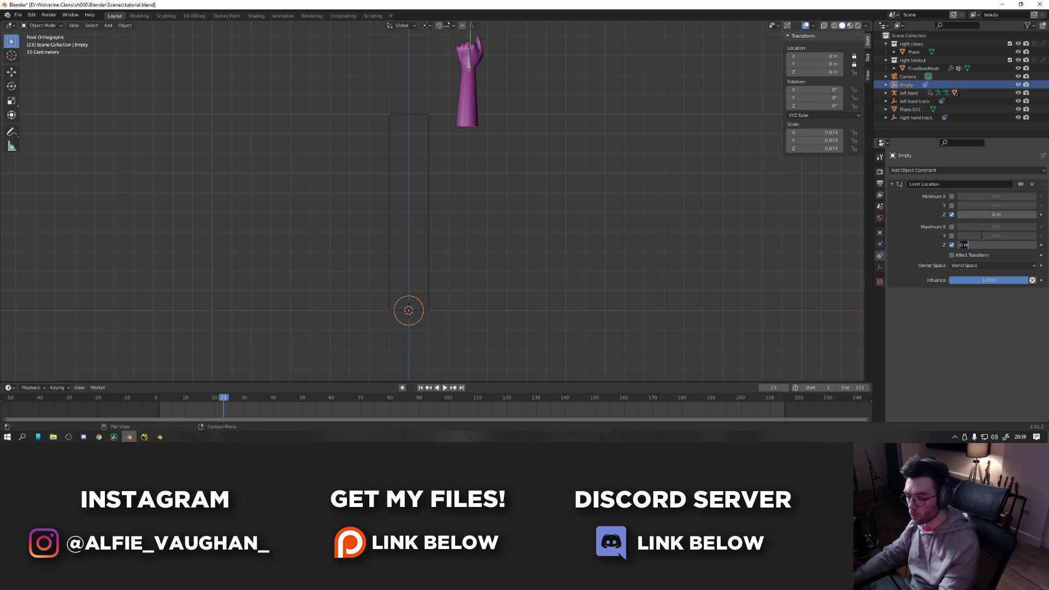
type("1")
key("Return")
key("g")
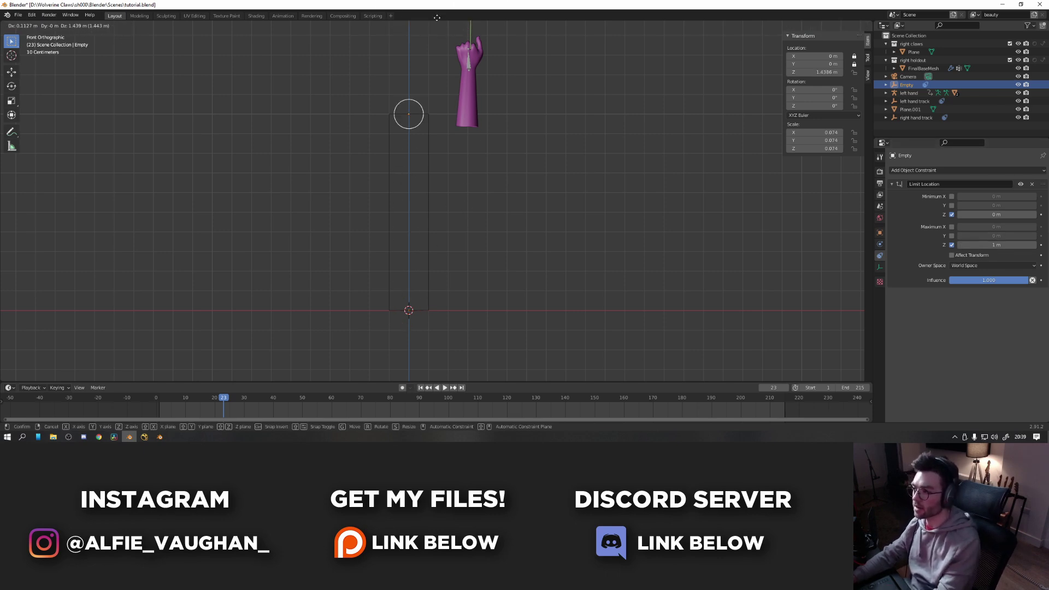
key("Escape")
Rename the circle empty to "claws control".
key("F2")
type("c")
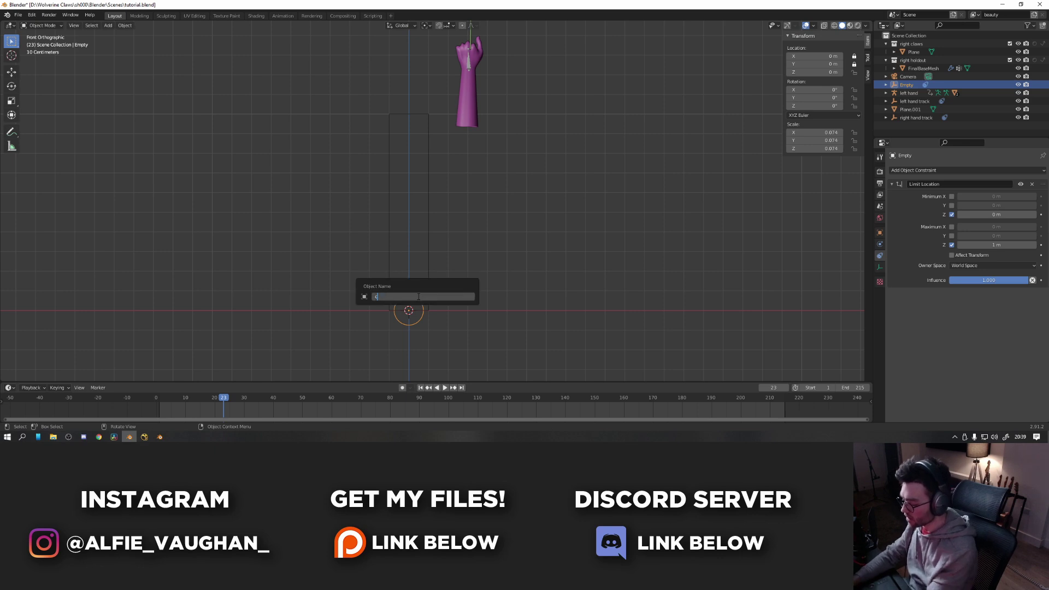
type("laws contro")
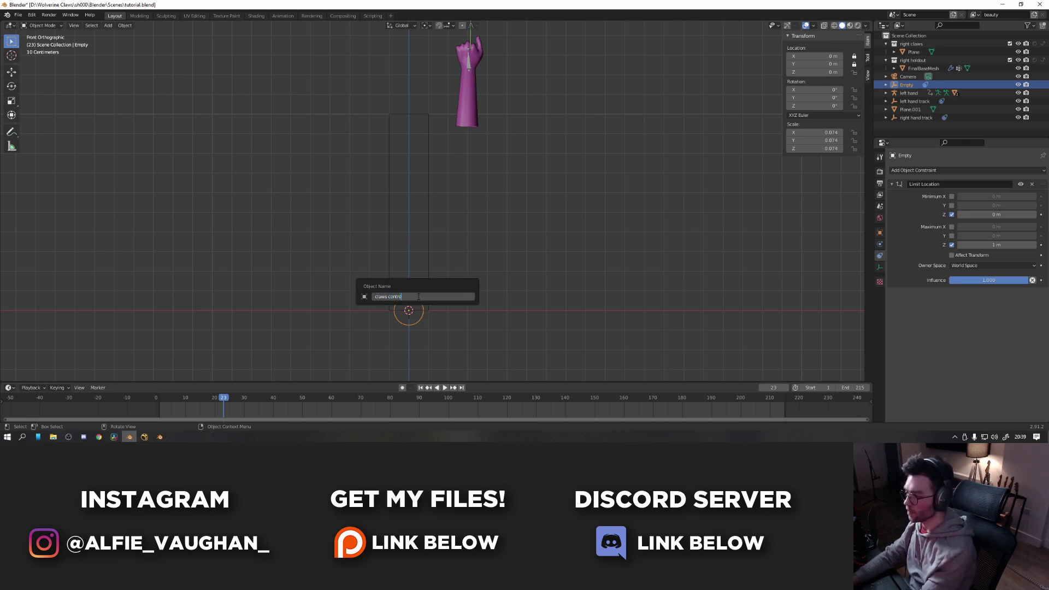
type("l")
key("Return")
Rename the rectangular outline to "claw domain".
left_click(433, 259)
left_click(437, 261)
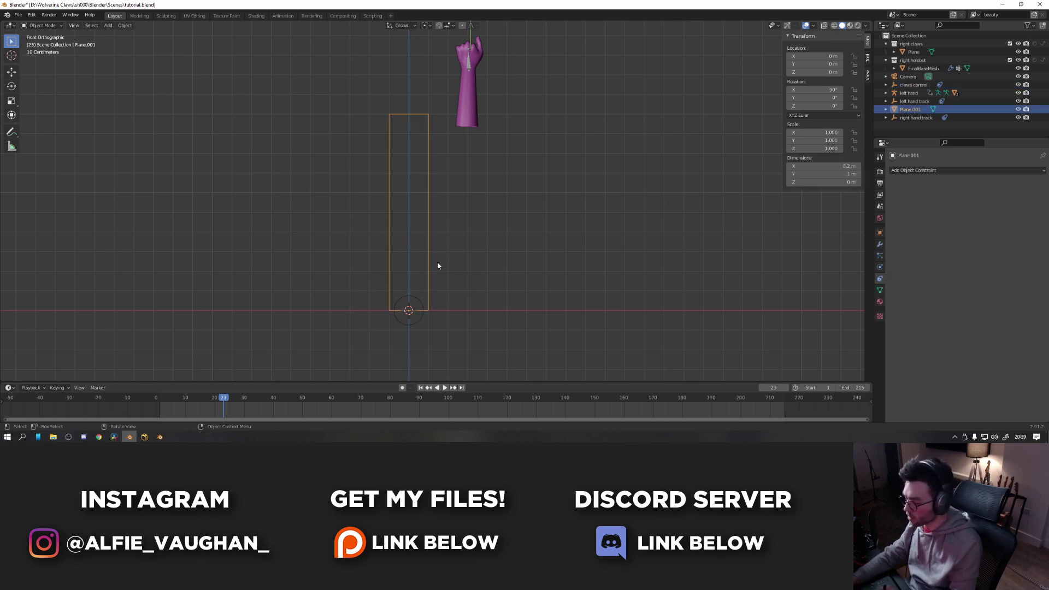
key("F2")
type("claw domain")
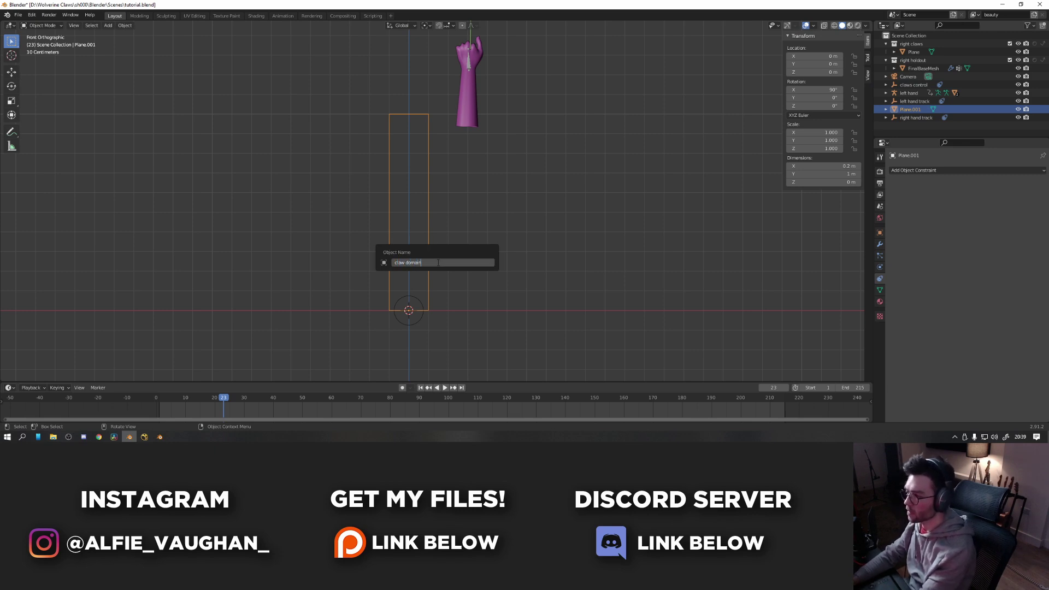
key("Return")
Parent claws control to claw domain and test the relationship by moving the rectangle.
left_click(415, 297)
left_click(416, 298)
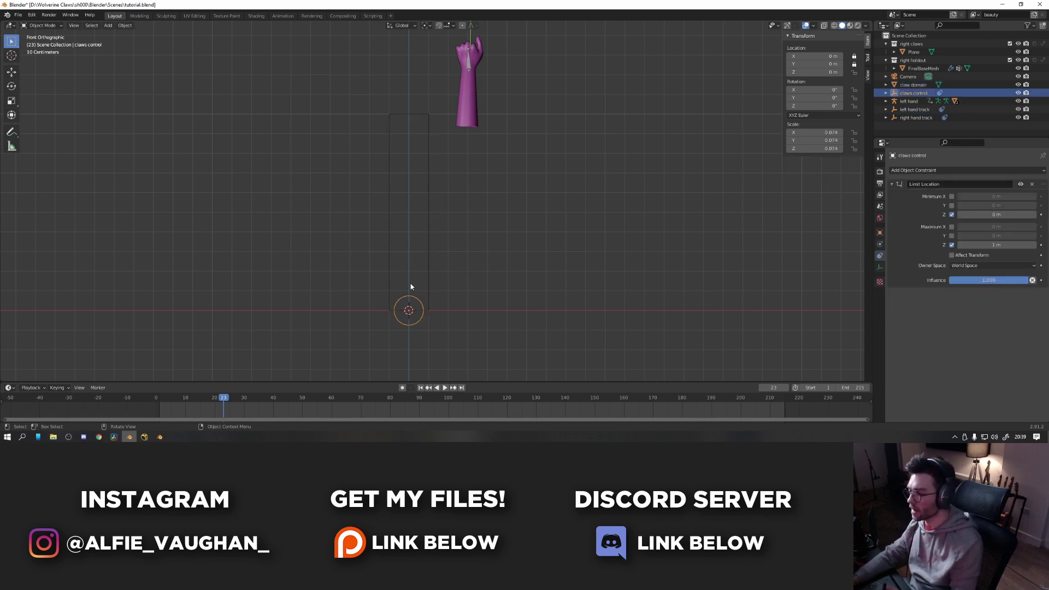
left_click(429, 284, "shift")
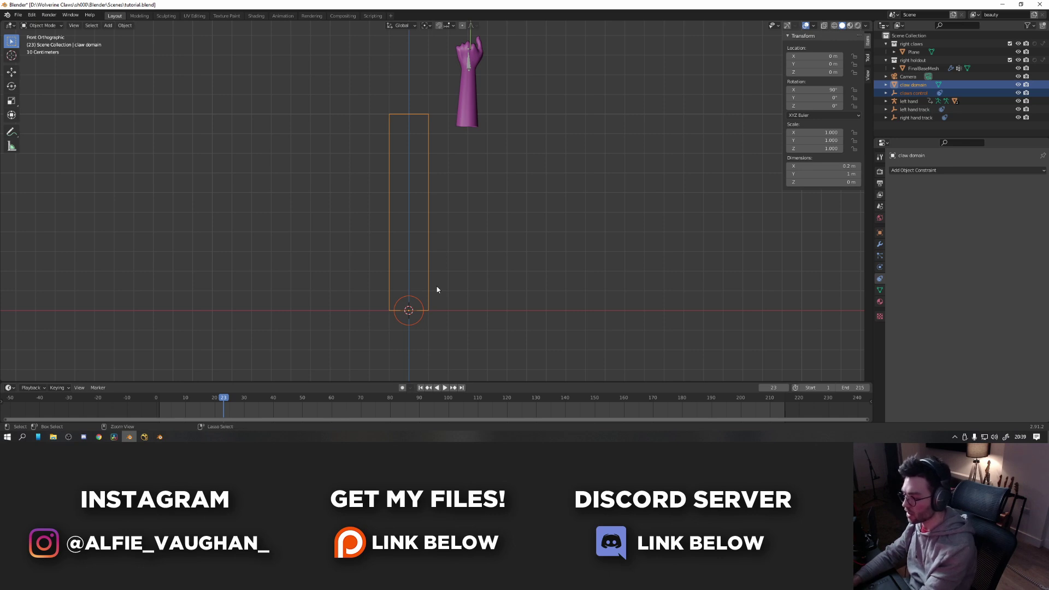
key("ctrl+p")
left_click(437, 288)
left_click(417, 306)
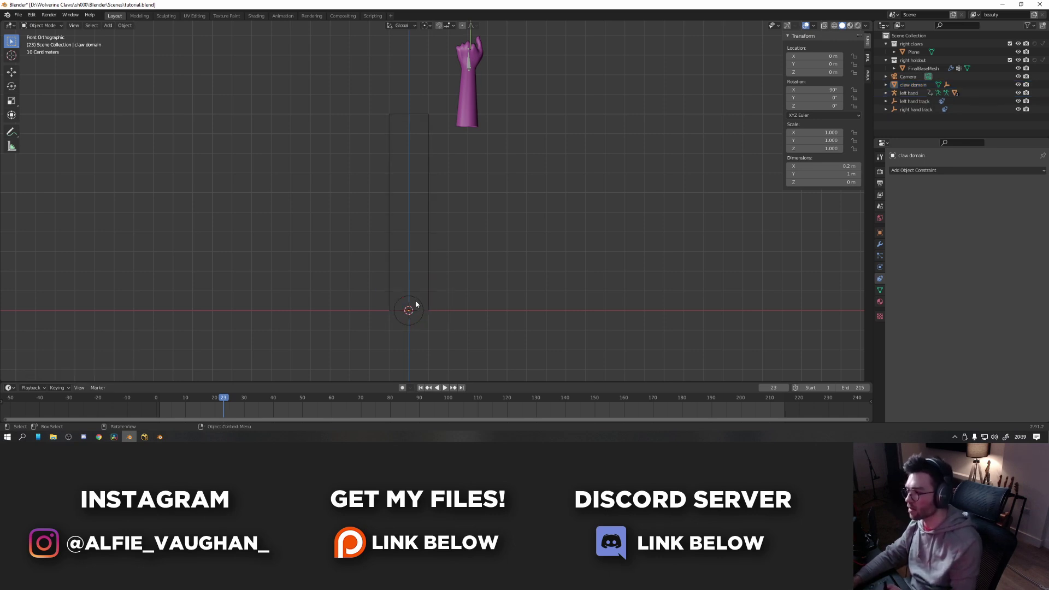
left_click(432, 259)
key("g")
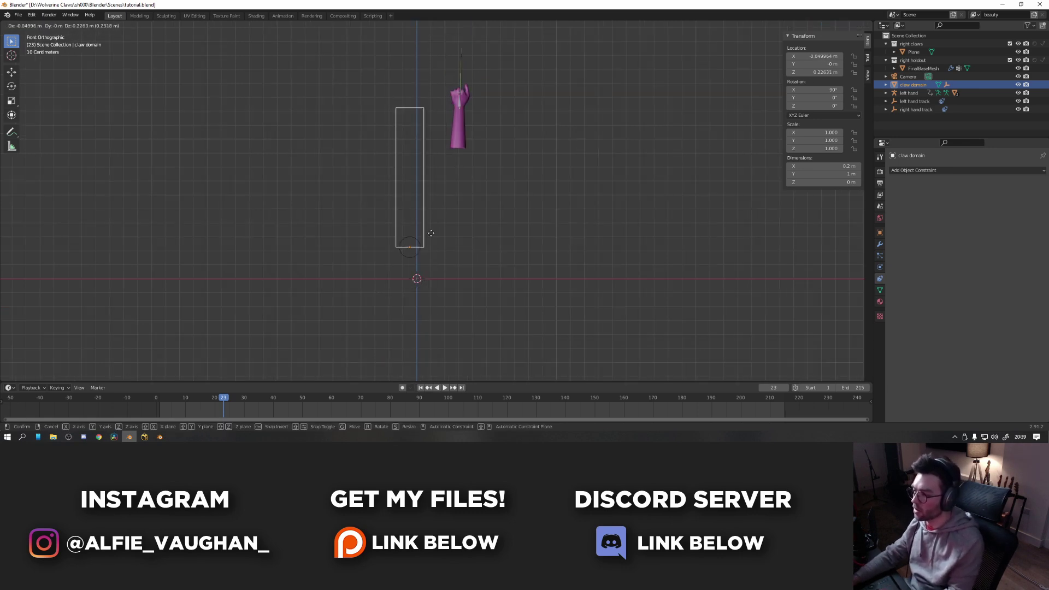
right_click(431, 272)
Set the Owner Space of claws control's Limit Location constraint to Local Space.
middle_click_drag(435, 245, 426, 273)
left_click(417, 277)
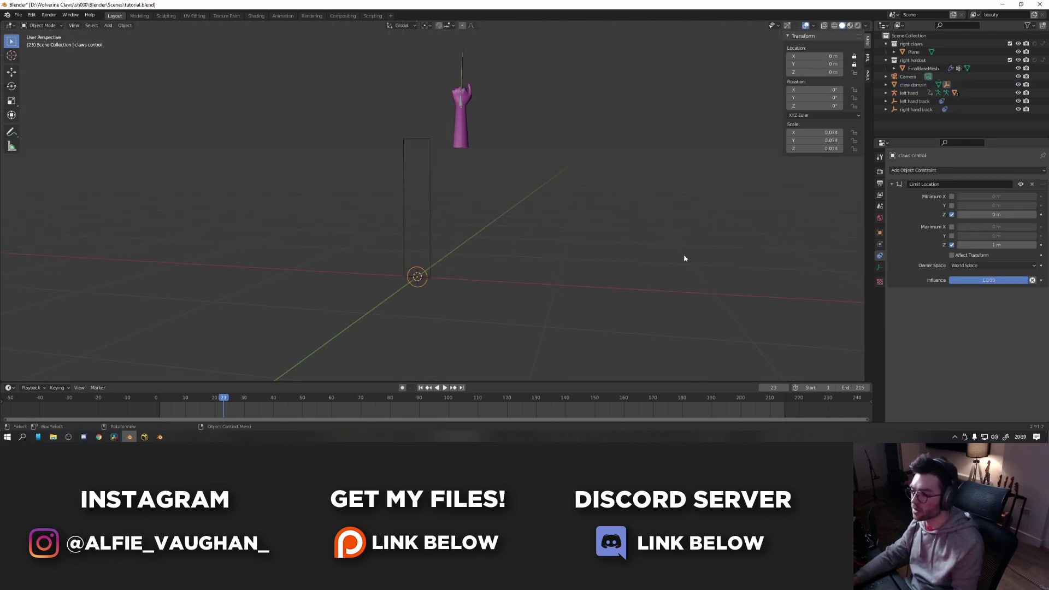
left_click(963, 266)
left_click(970, 284)
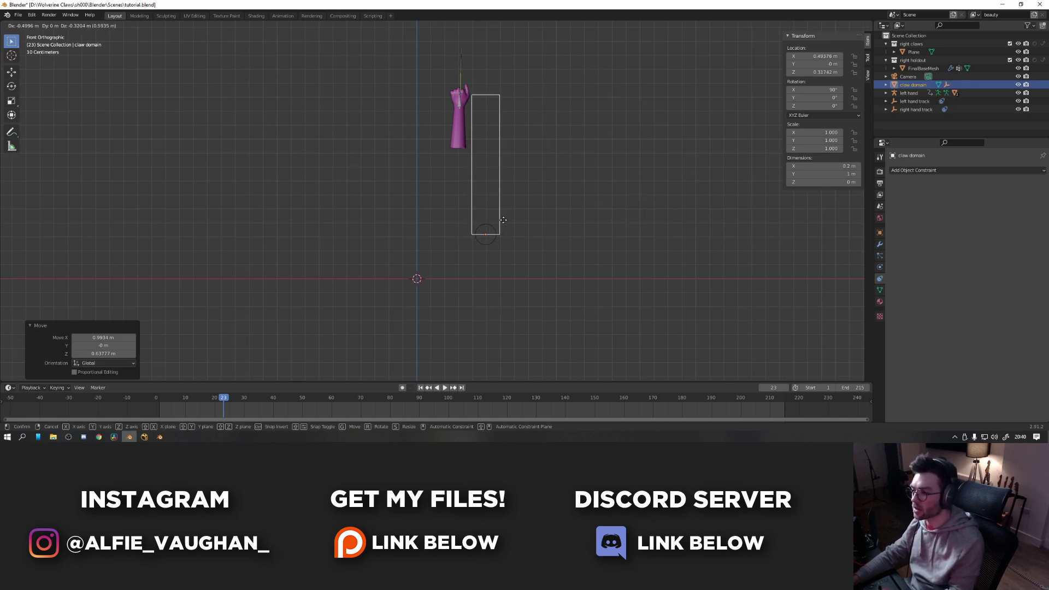
Move claw domain to the open area beside the hand and scale it down to about 0.403.
left_click(492, 216)
scroll(530, 213, "up", 3)
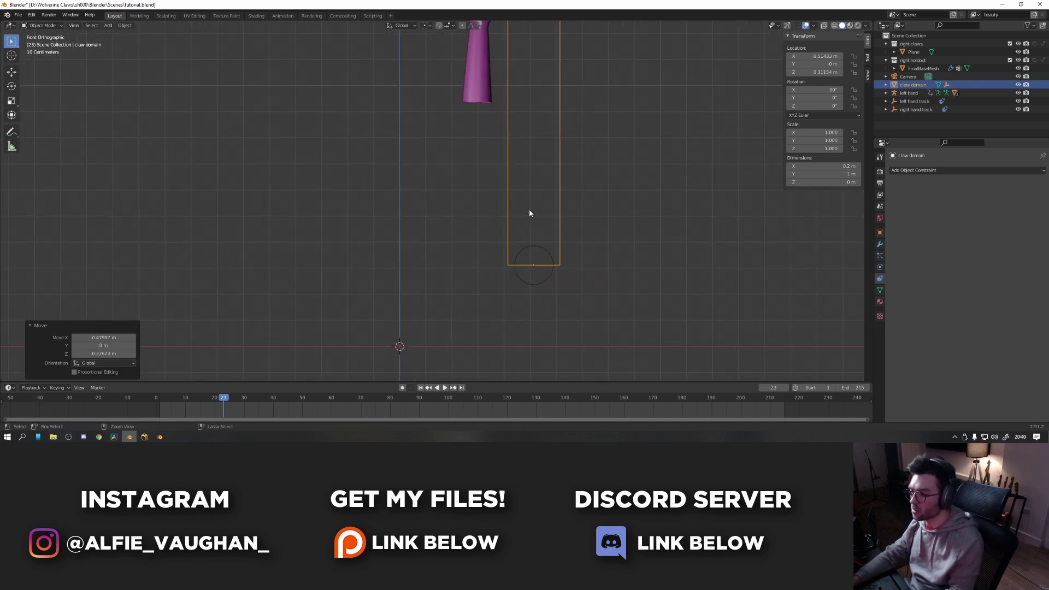
left_click(535, 246)
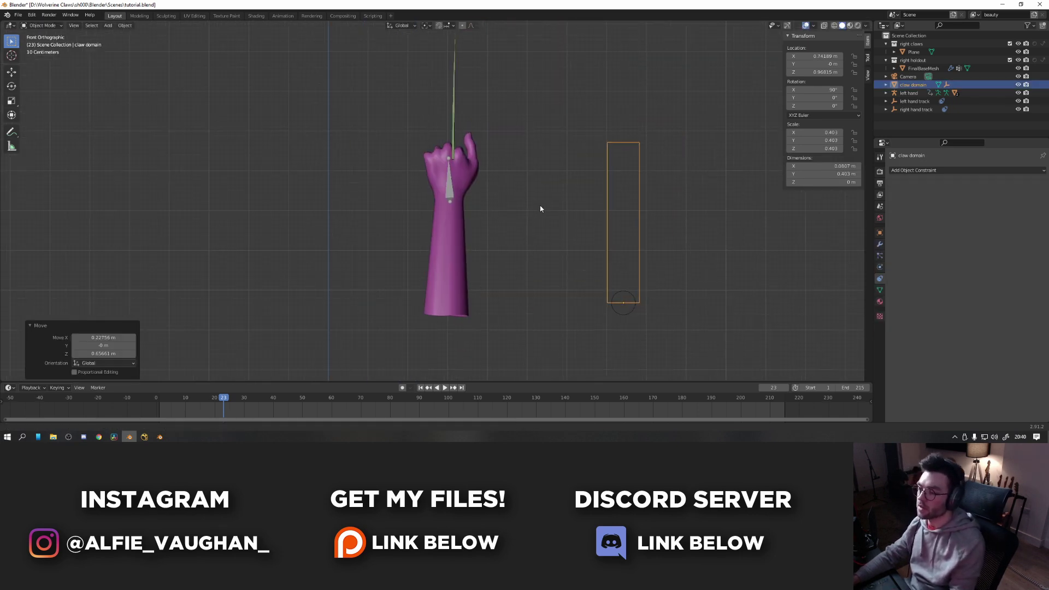
middle_click_drag(541, 208, 480, 244, "shift")
Test claws control's travel inside the repositioned claw domain without keeping the move.
left_click(394, 158)
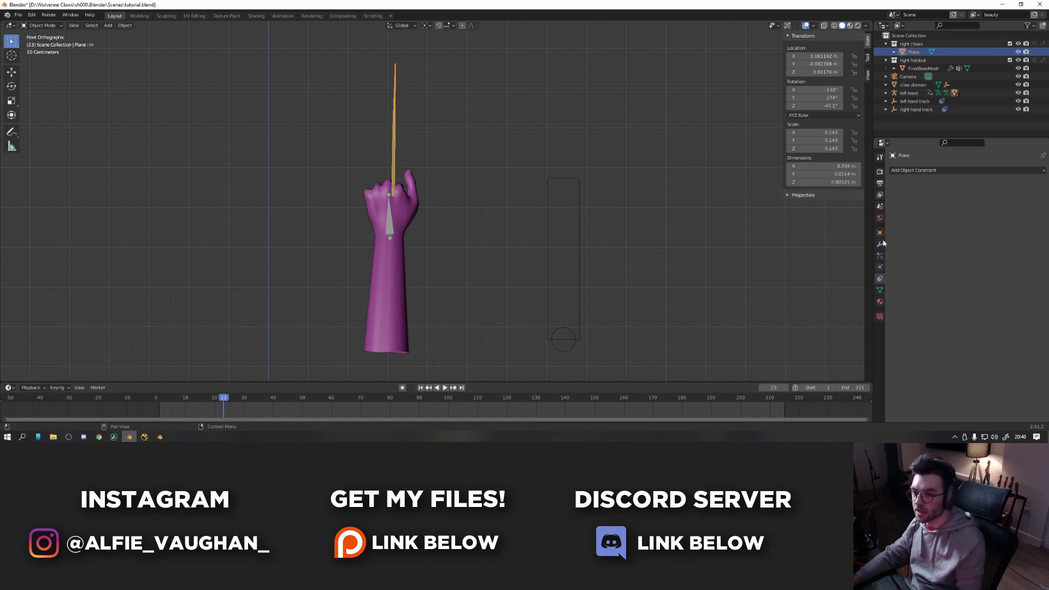
left_click(568, 331)
key("g")
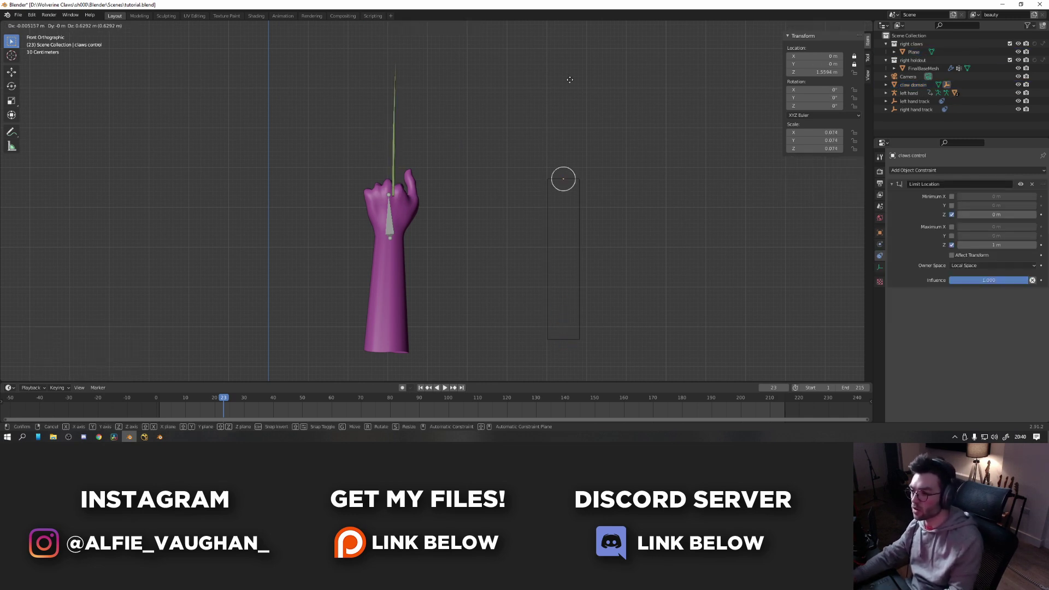
right_click(569, 79)
Add a driver to the value of the claw's "in" shape key with claws control as its object.
left_click(397, 131)
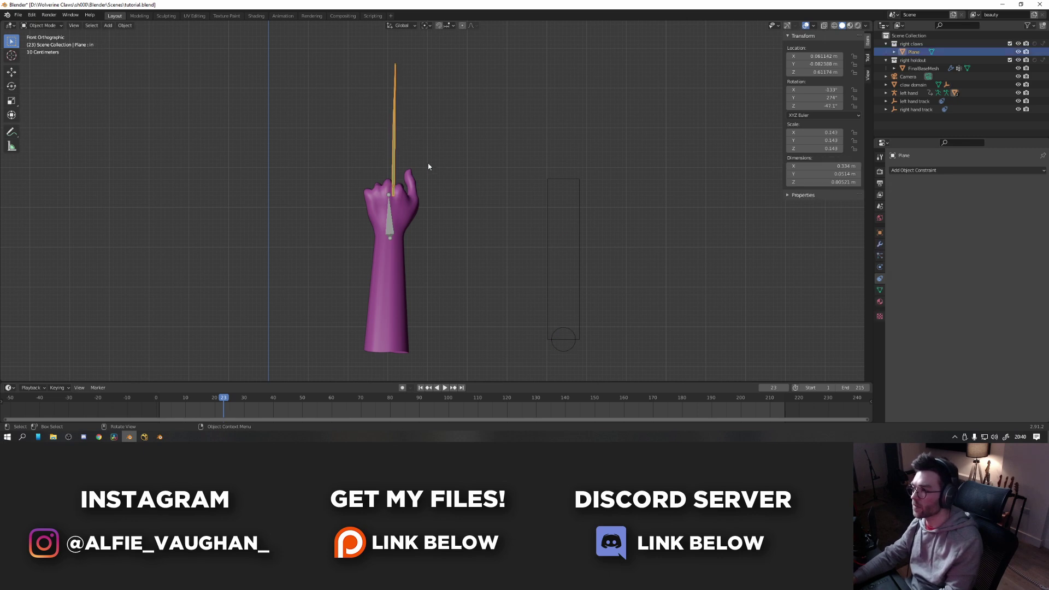
left_click(879, 291)
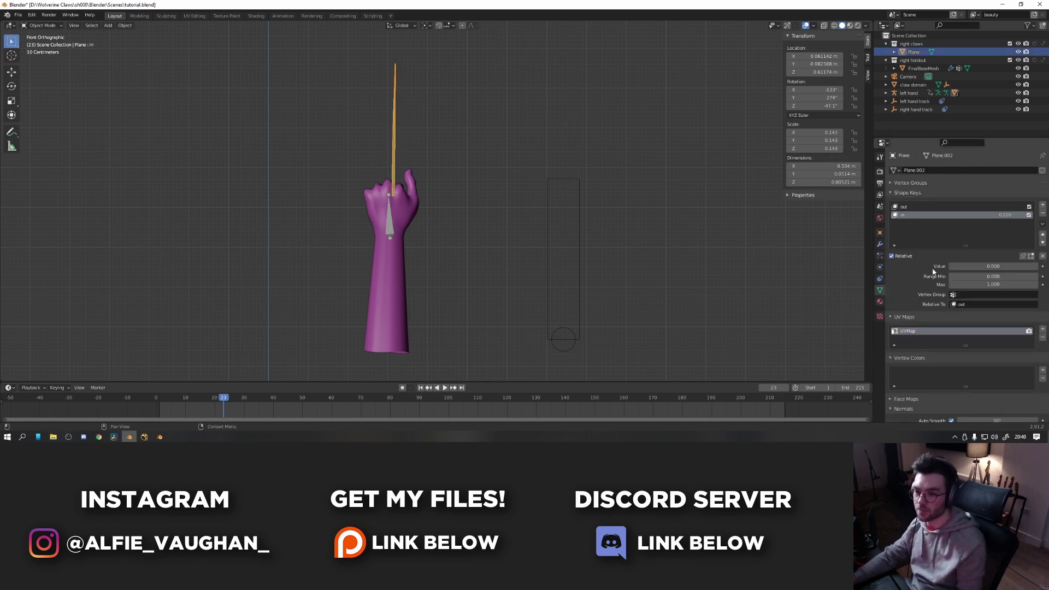
right_click(969, 267)
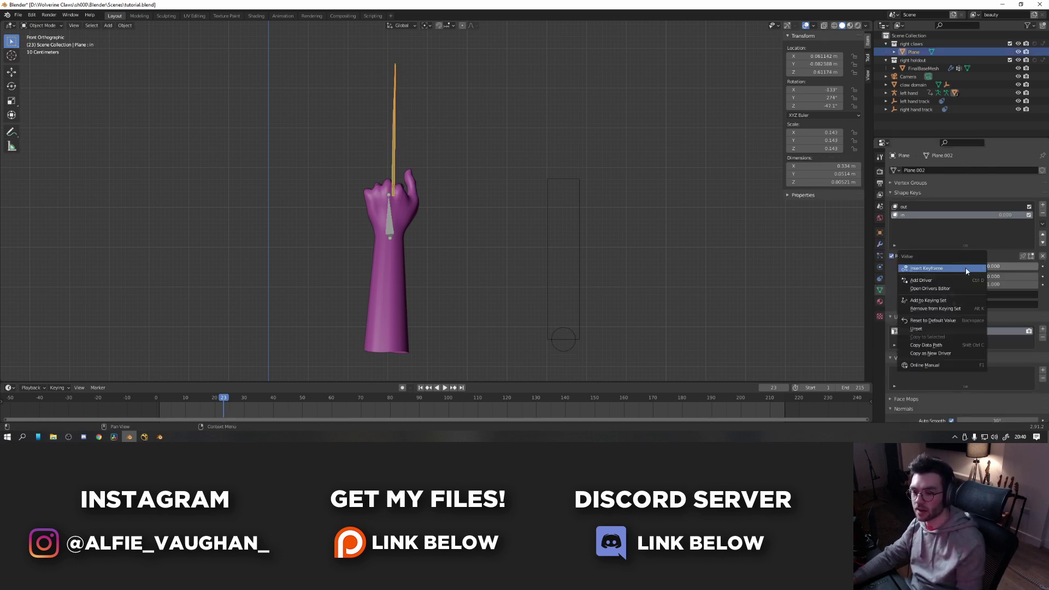
left_click(934, 282)
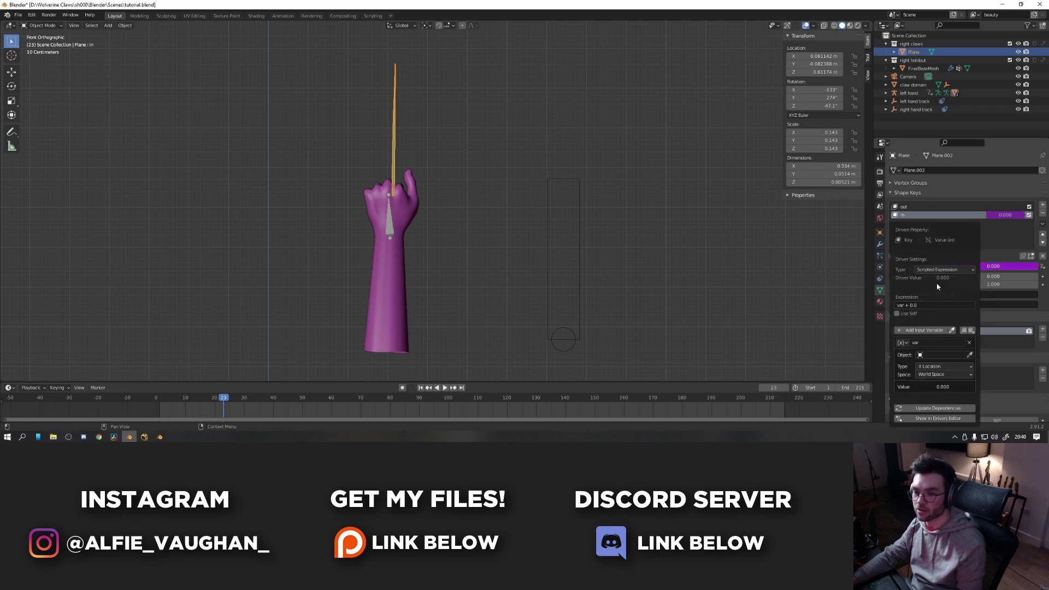
left_click(966, 355)
type("claw")
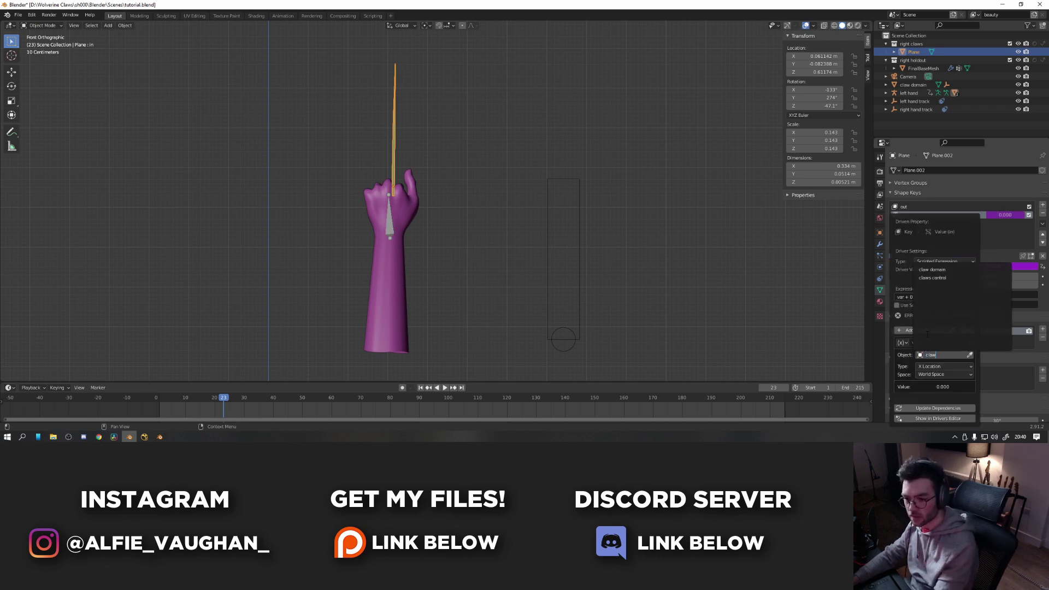
key("Down")
key("Down")
key("Return")
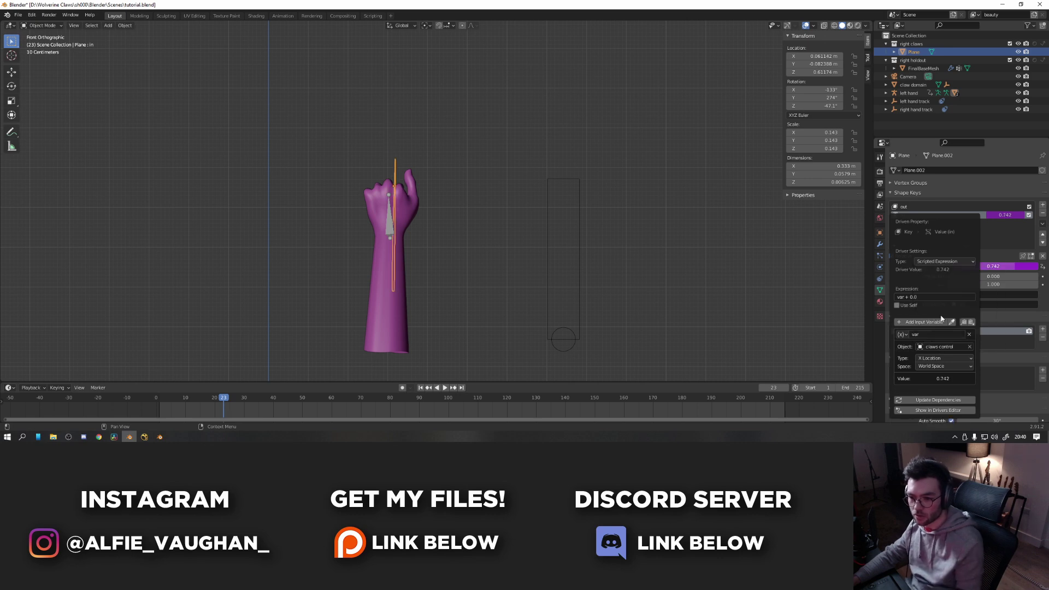
Set the driver variable to read the Z Location of claws control in Local Space.
left_click(944, 359)
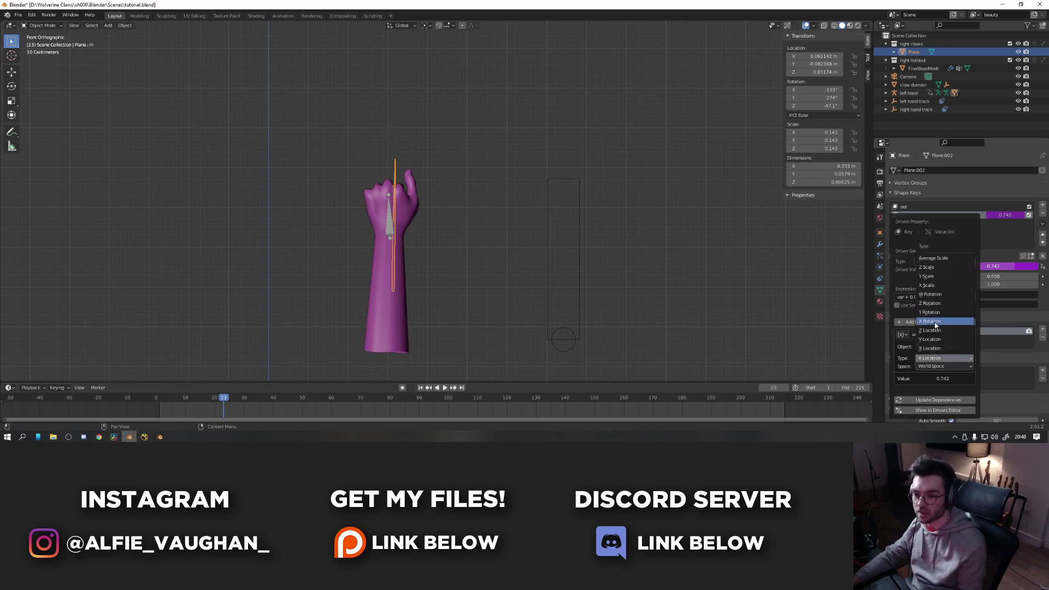
left_click(940, 331)
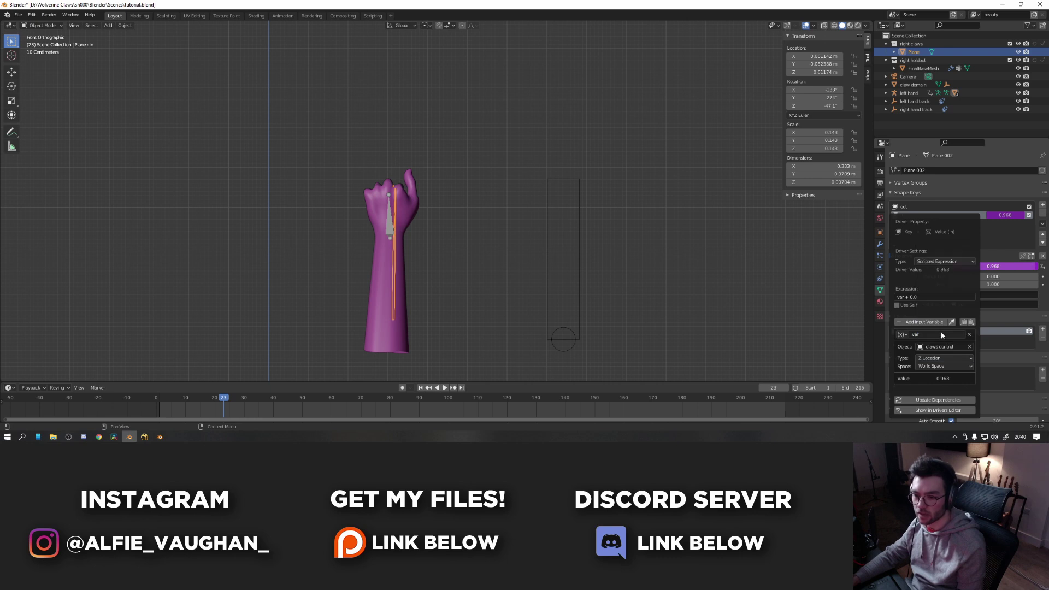
left_click(934, 366)
left_click(938, 390)
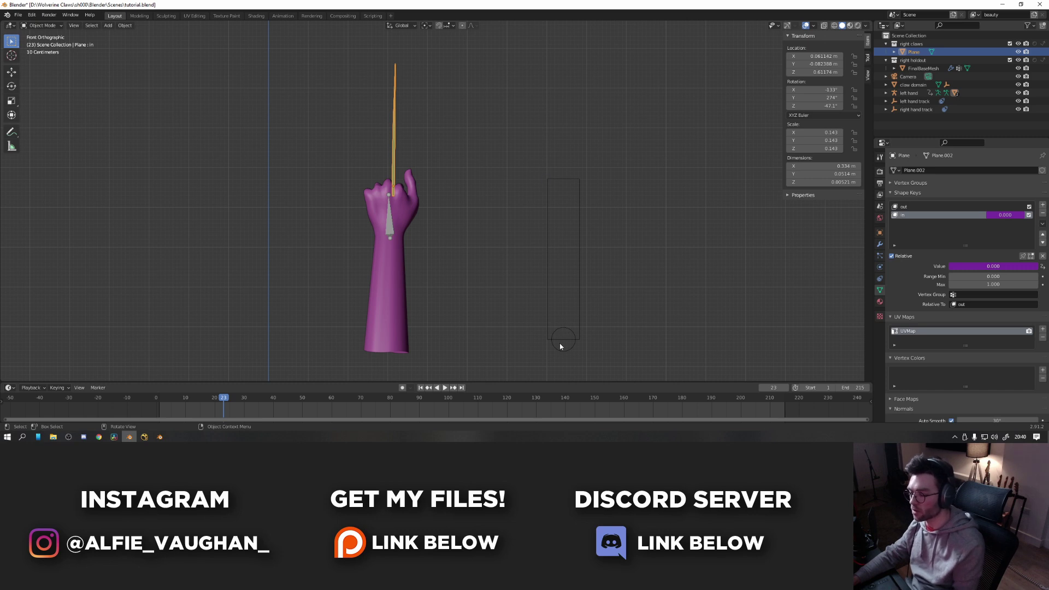
Test the driven claw retraction by moving claws control up the slider without keeping the move.
left_click(574, 336)
key("g")
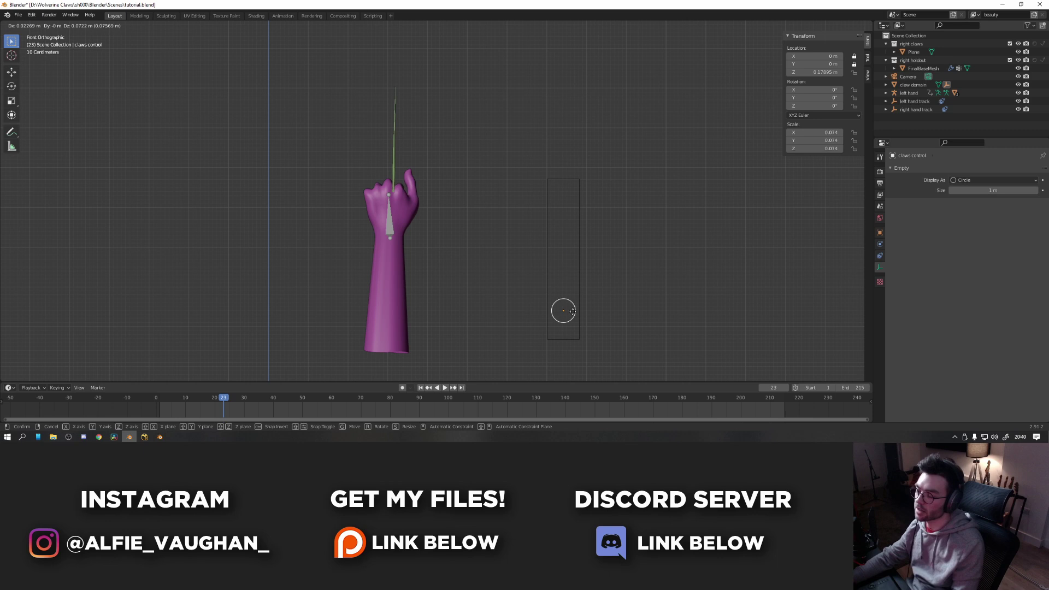
right_click(546, 260)
Duplicate the claw in front view, place the copy at the middle knuckle and tilt it slightly outward.
middle_click_drag(459, 219, 413, 208)
left_click(413, 181)
key("KP_1")
key("shift+d")
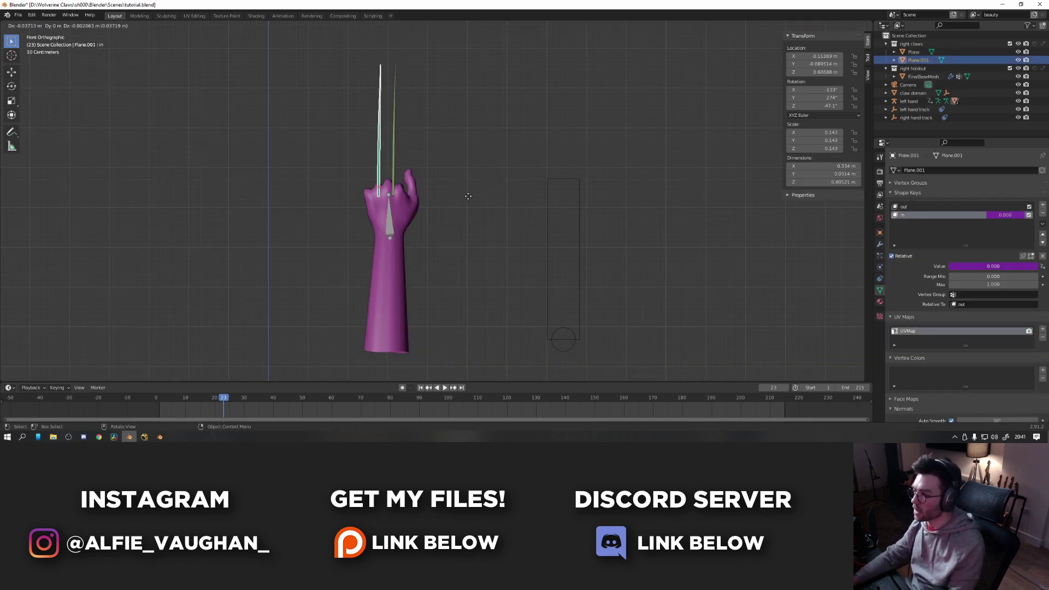
left_click(471, 196)
key("r")
left_click(474, 188)
key("g")
left_click(474, 190)
Duplicate the middle claw onto the outer knuckle and rotate the copy further outward.
key("shift+d")
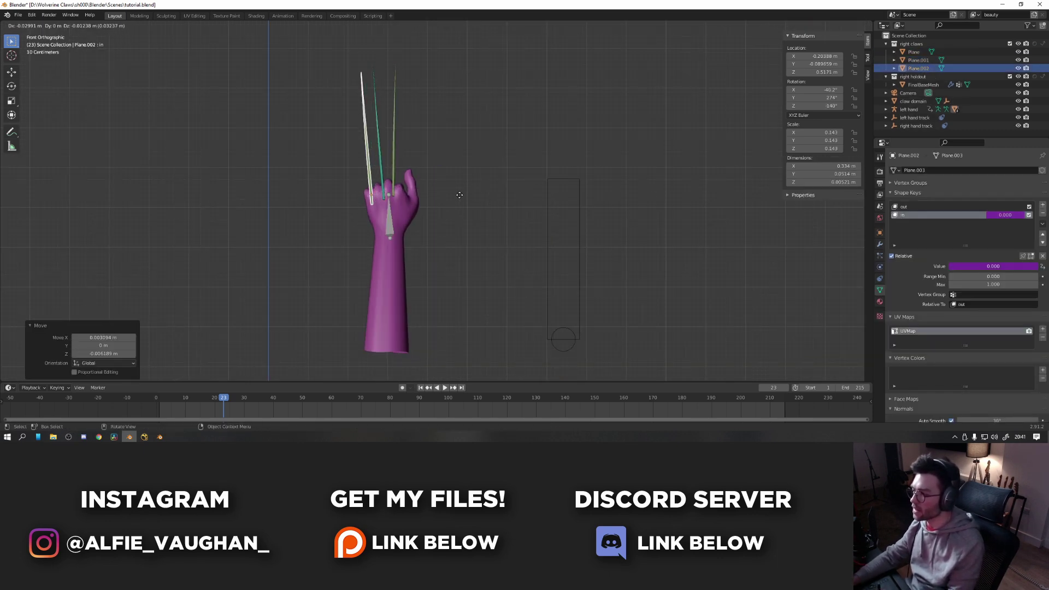
left_click(461, 196)
key("r")
left_click(461, 191)
Test claws control on all three claws, and place claw domain beside the footage frame in camera view at about 0.746 scale.
left_click(567, 335)
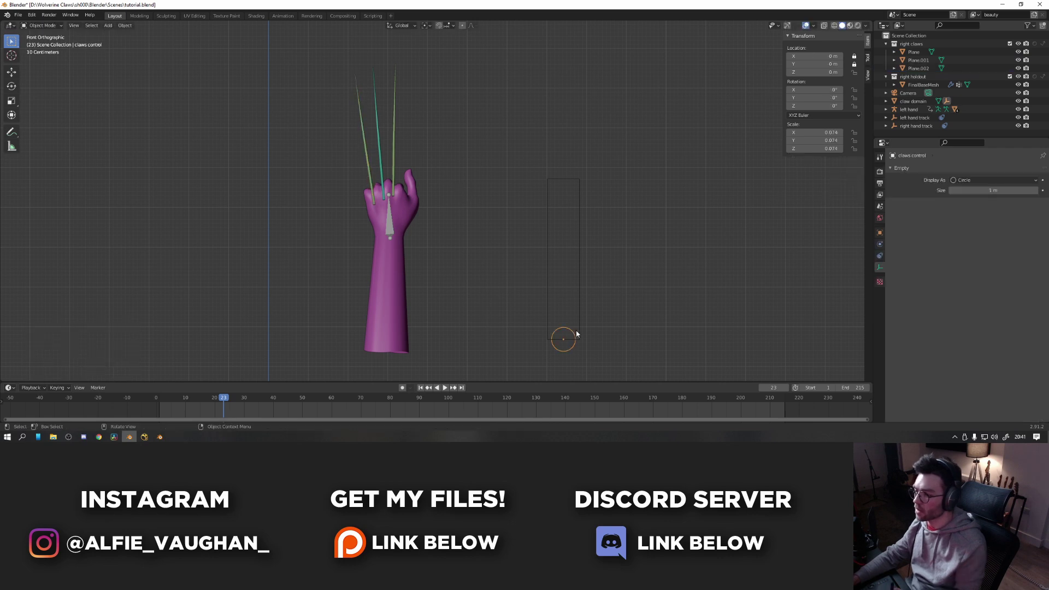
key("g")
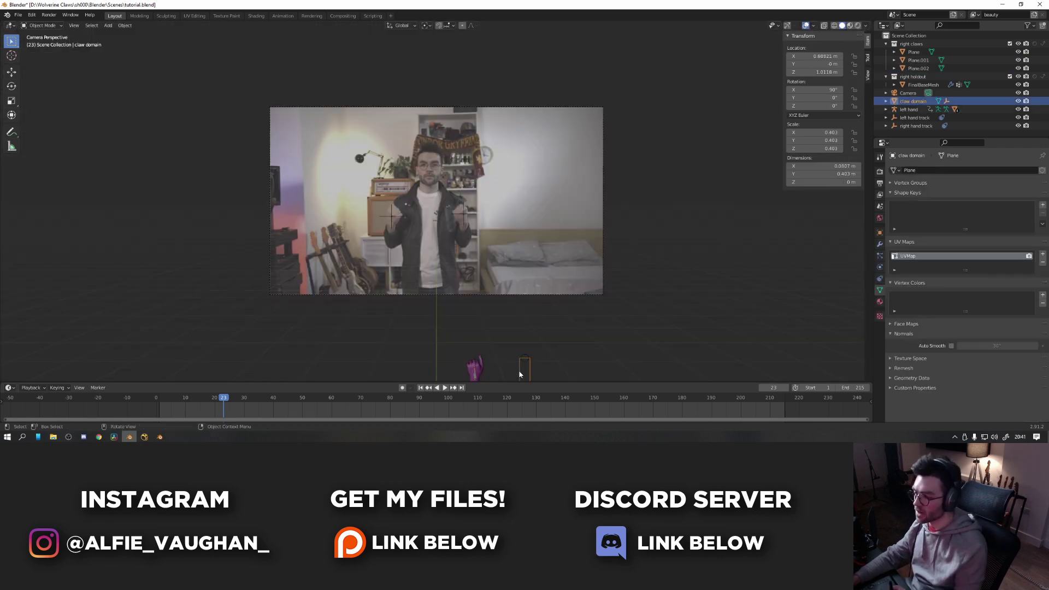
key("g")
left_click(621, 191)
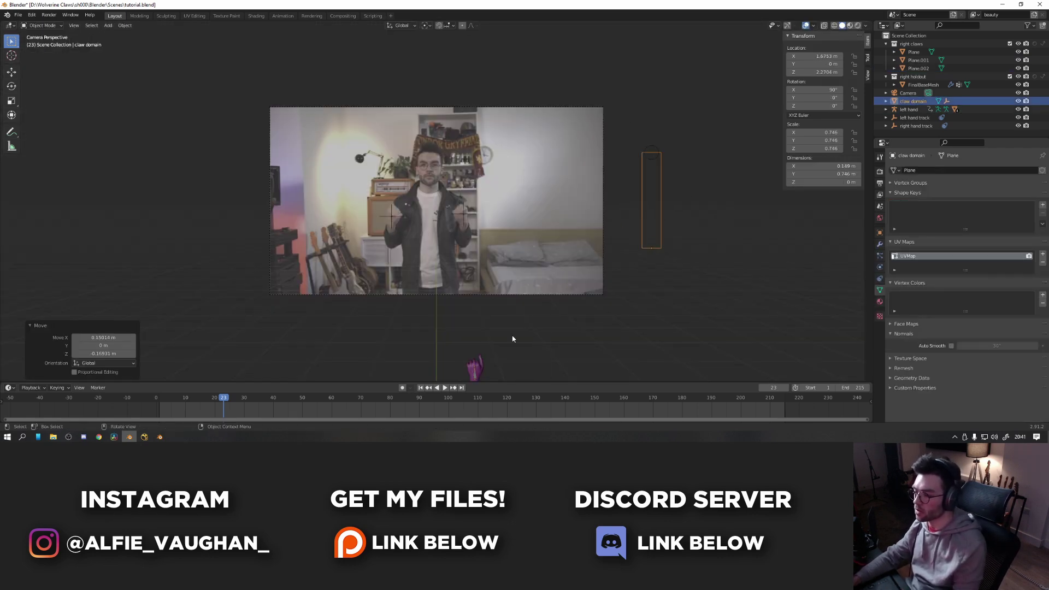
Move the left hand rig's bone up to the fist on the jacket's jumper side in Pose Mode and rotate it to follow the forearm.
left_click(476, 376)
key("ctrl+Tab")
key("g")
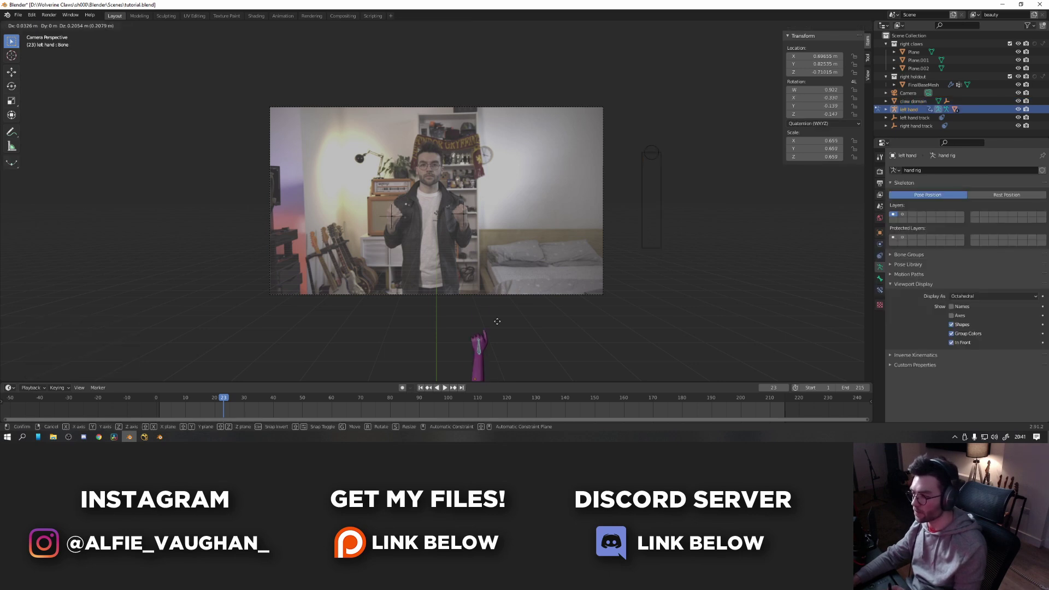
left_click(479, 199)
middle_click_drag(481, 199, 491, 160, "ctrl")
key("r")
left_click(519, 203)
key("g")
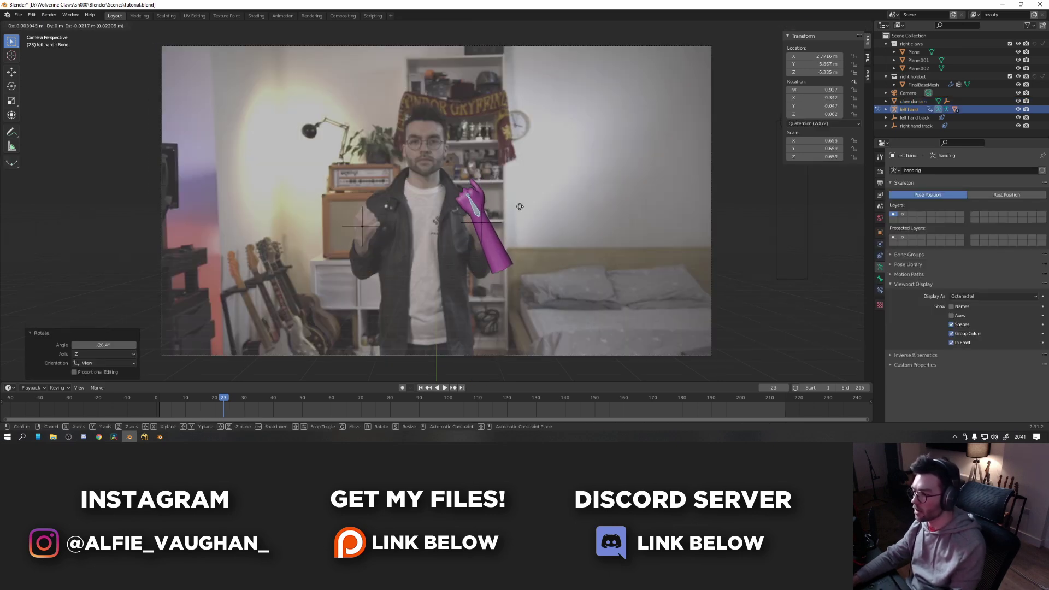
left_click(523, 224)
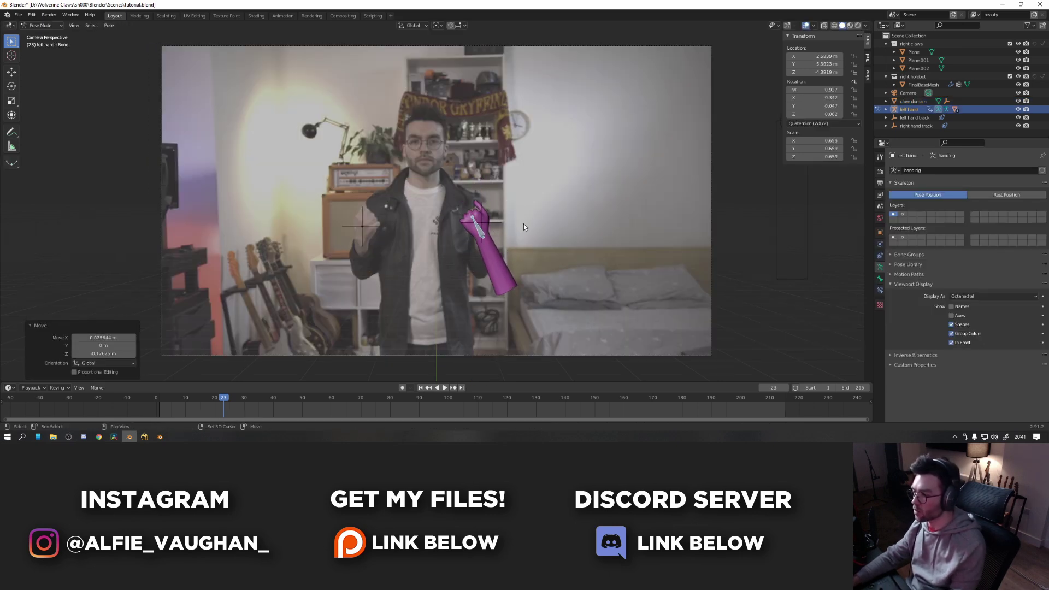
Show the scene in wireframe, trackball-rotate the hand bone, and fine-tune its rotation and position over the filmed fist.
key("r")
key("r")
left_click(526, 234)
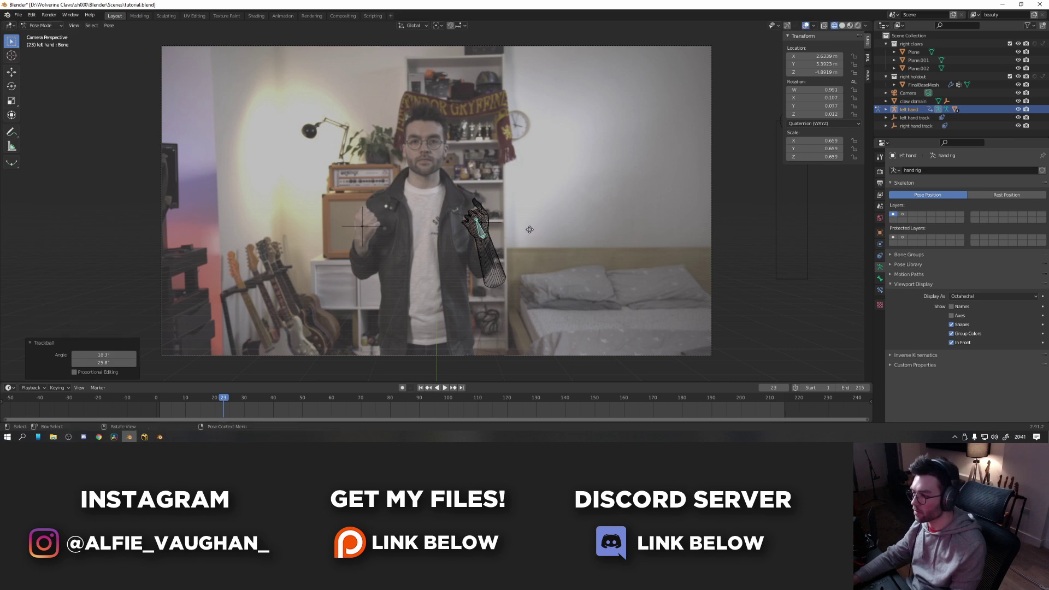
key("g")
left_click(529, 227)
key("r")
left_click(533, 232)
key("g")
left_click(530, 245)
scroll(530, 245, "up", 3)
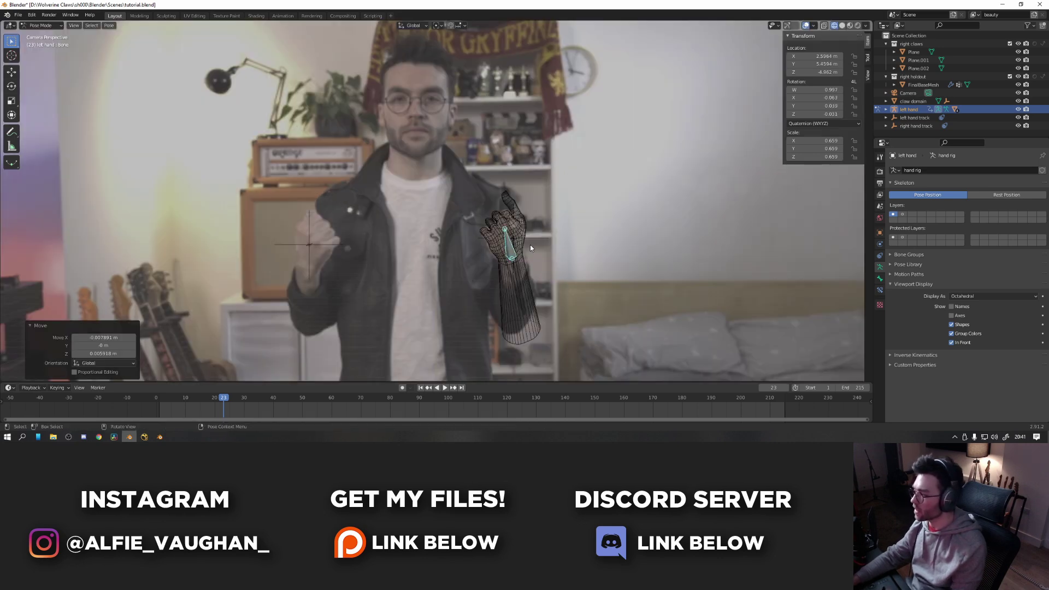
key("g")
left_click(530, 254)
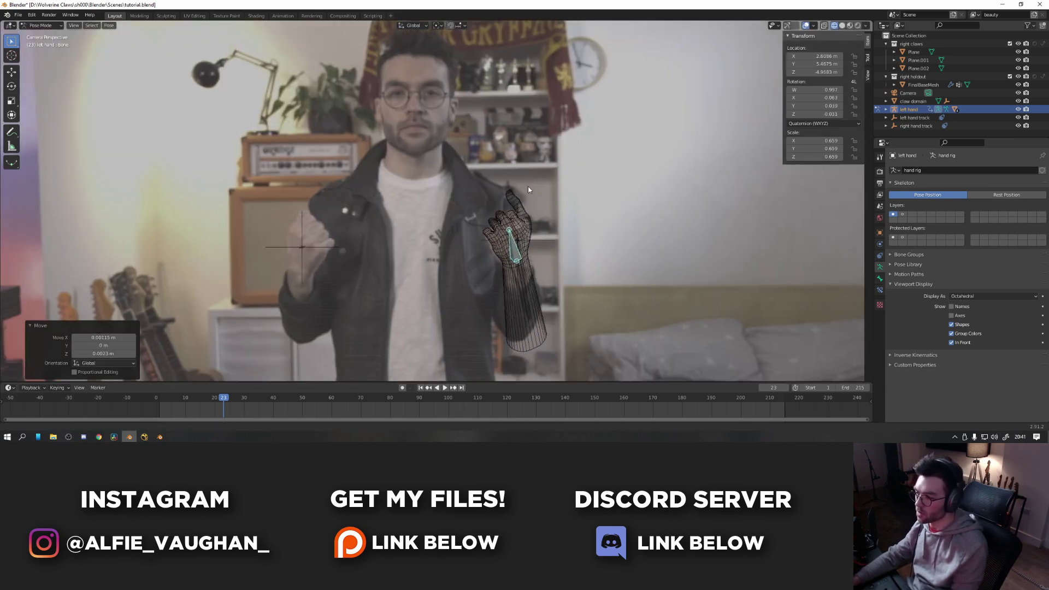
Undo the last hand move and nudge the bone so the wireframe knuckles line up with the filmed fist in camera view.
scroll(576, 187, "up", 4)
scroll(619, 261, "down", 4)
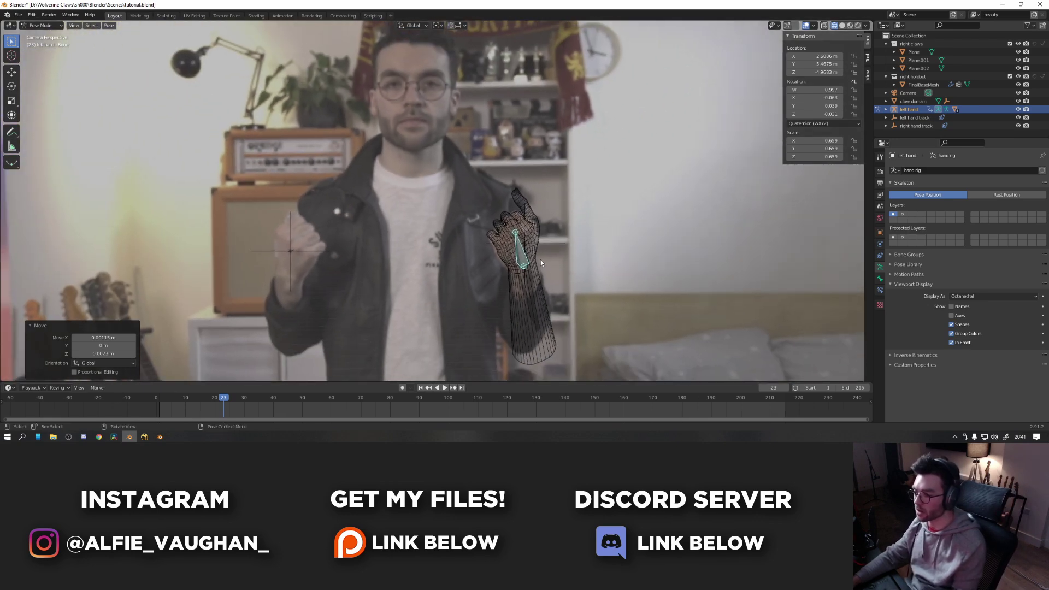
key("g")
right_click(533, 262)
key("ctrl+z")
scroll(500, 250, "down", 2)
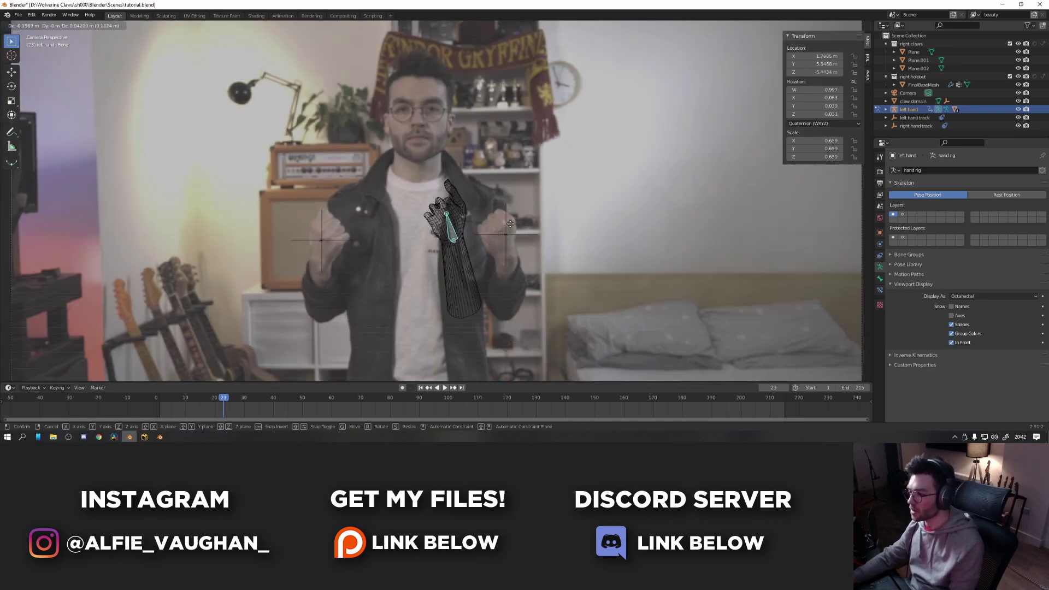
scroll(548, 198, "up", 4)
scroll(548, 199, "down", 4)
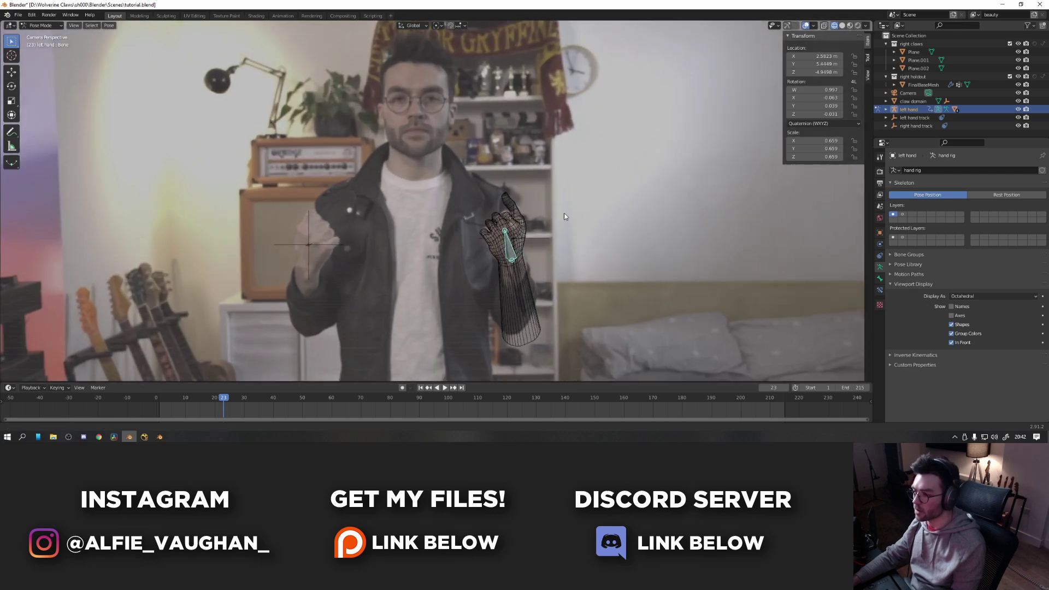
key("KP_0")
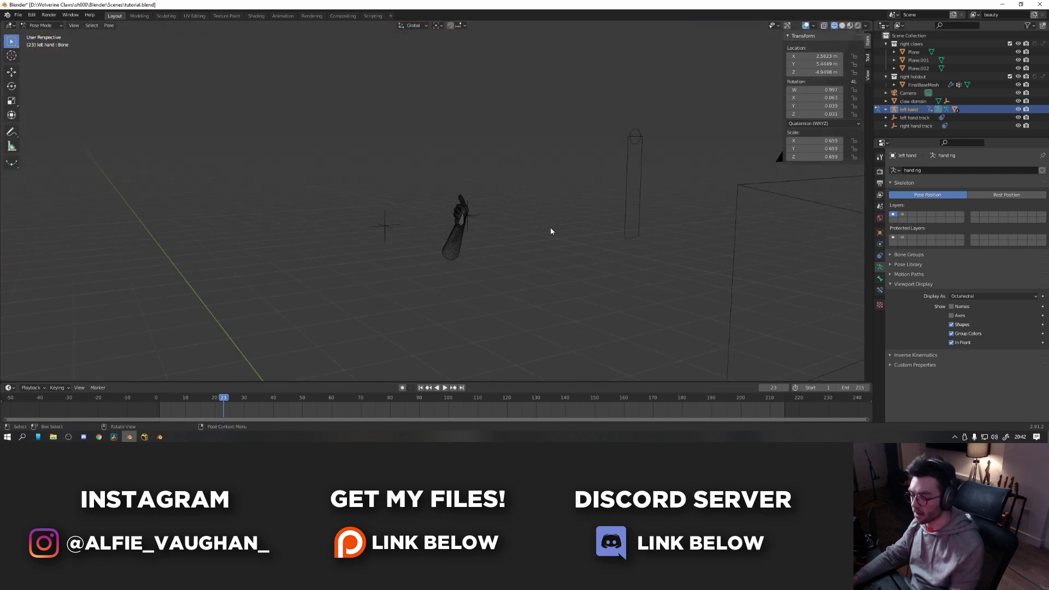
key("KP_0")
key("g")
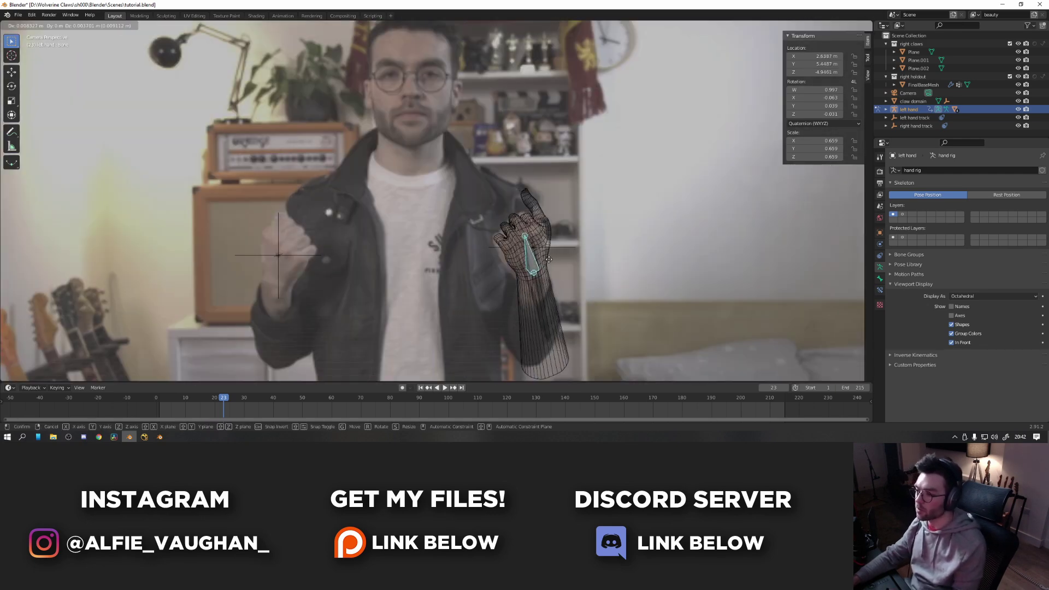
left_click(545, 260)
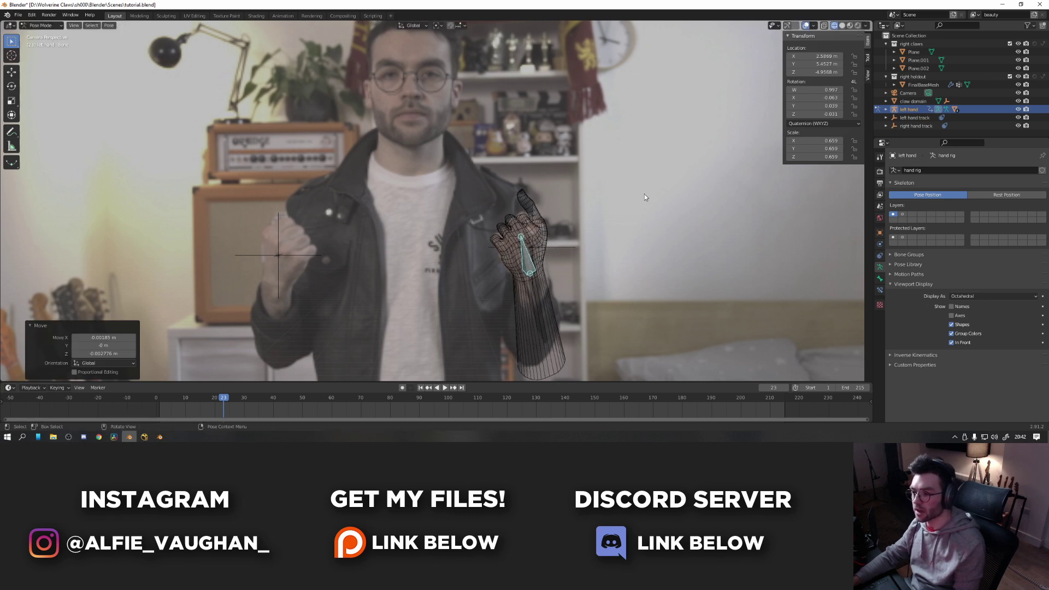
Add a Child Of constraint to the hand bone with left hand track as its target.
left_click(880, 291)
left_click(903, 171)
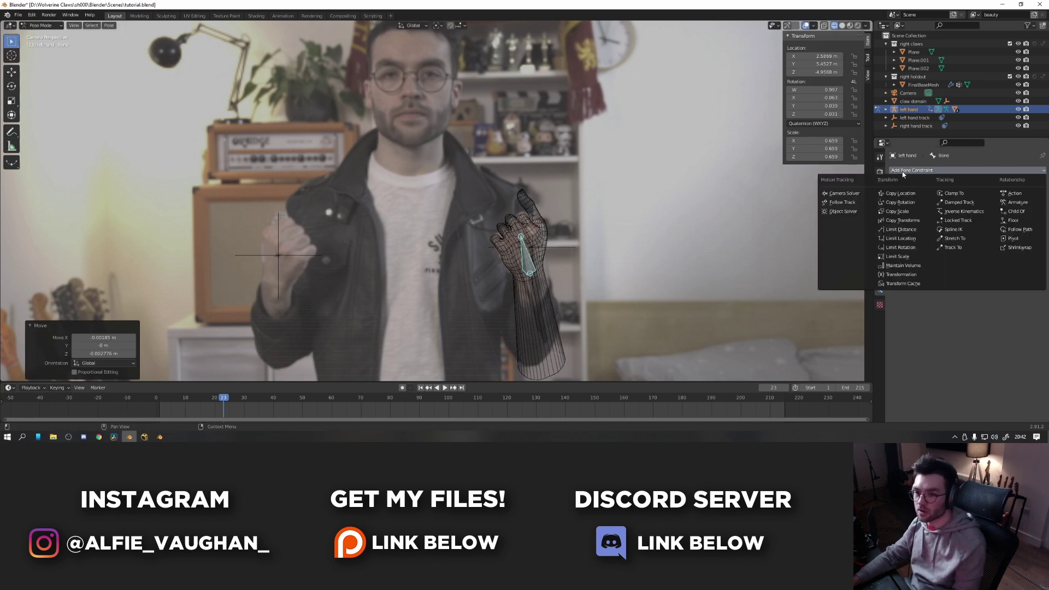
left_click(1016, 212)
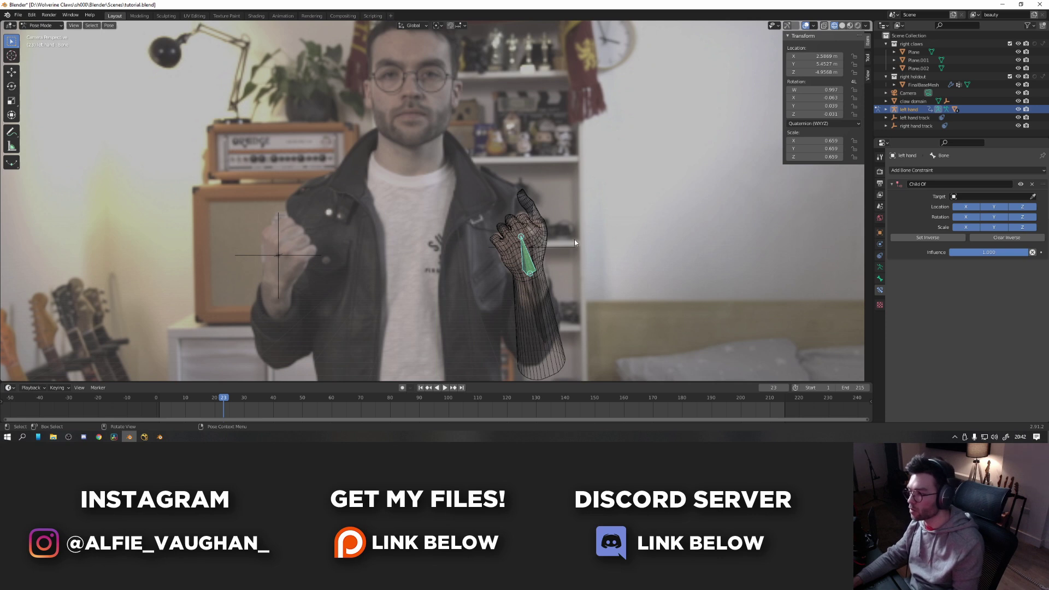
left_click(991, 198)
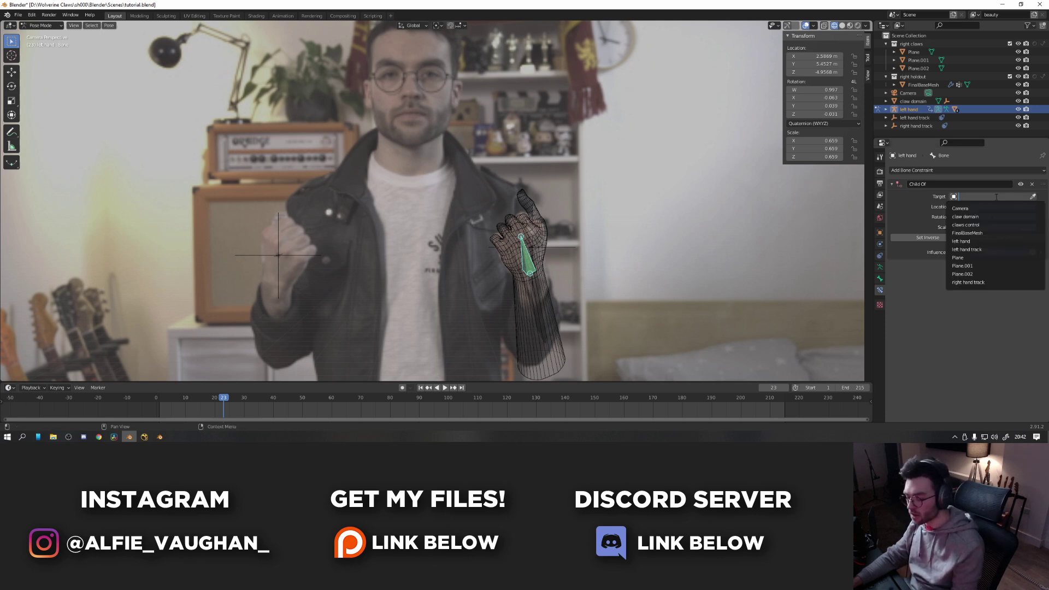
left_click(966, 217)
Play and scrub through the footage to check how closely the constrained hand follows the filmed fist.
left_click(444, 387)
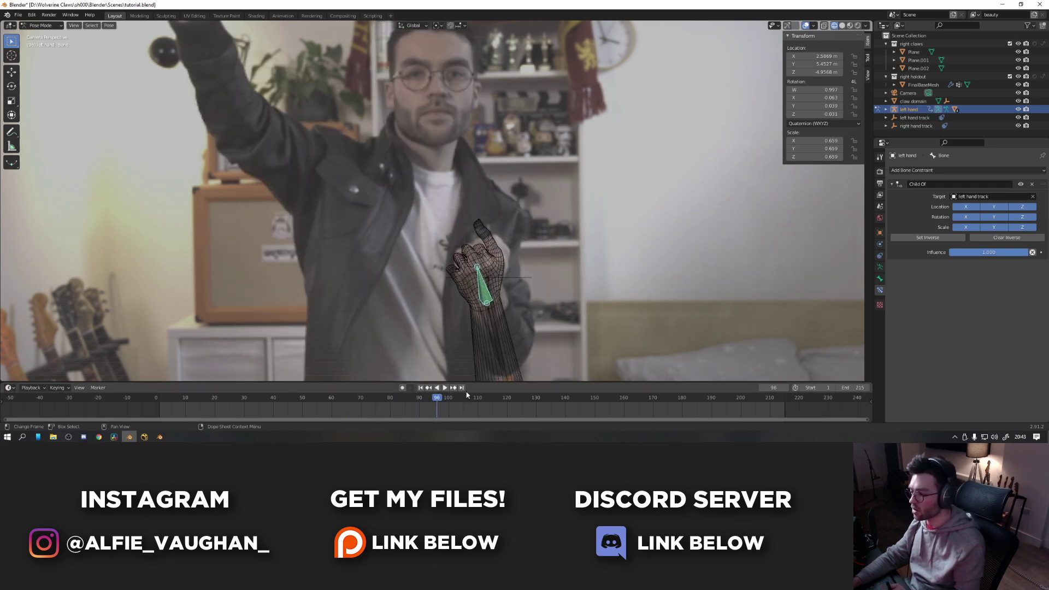
left_click(252, 404)
key("space")
left_click(253, 409)
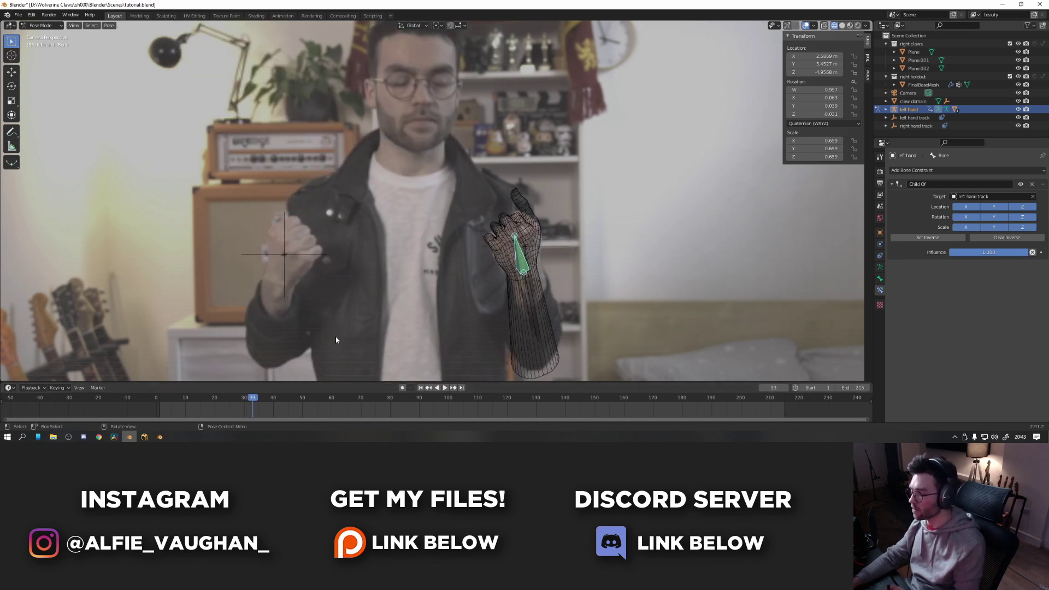
key("space")
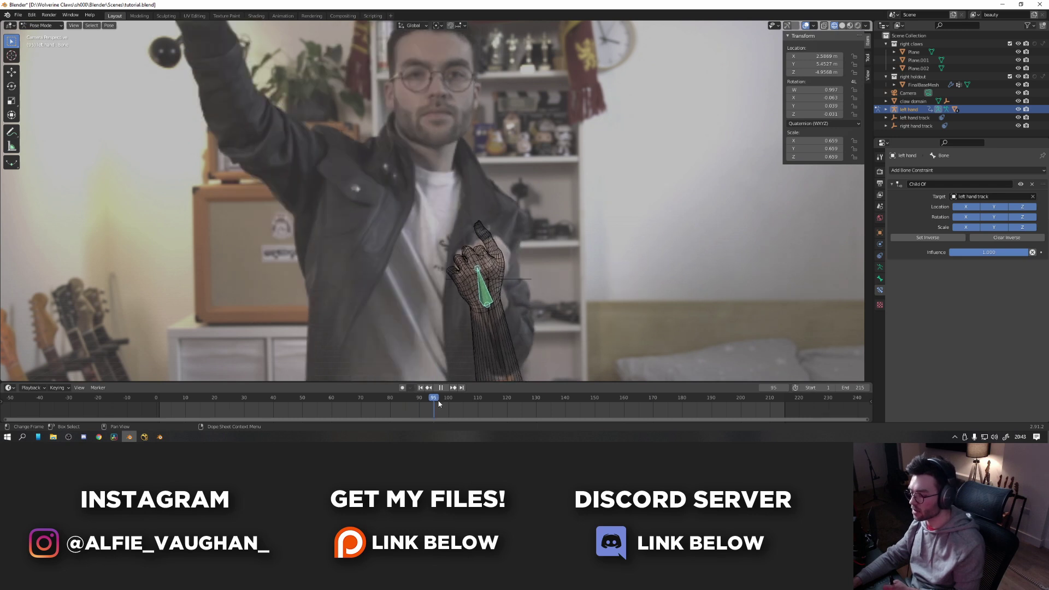
key("space")
left_click_drag(438, 404, 477, 395)
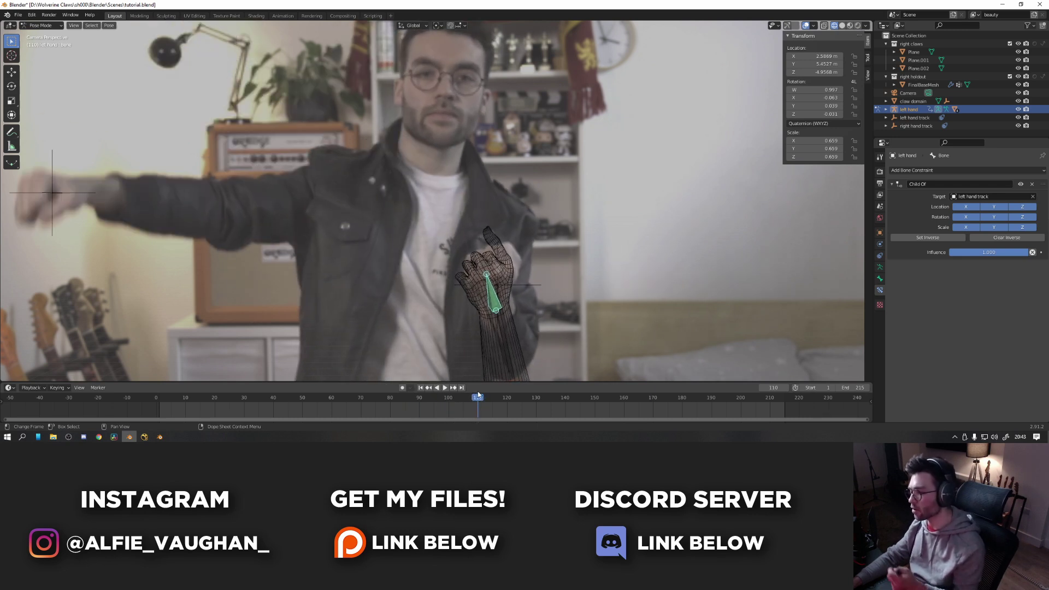
left_click(392, 395)
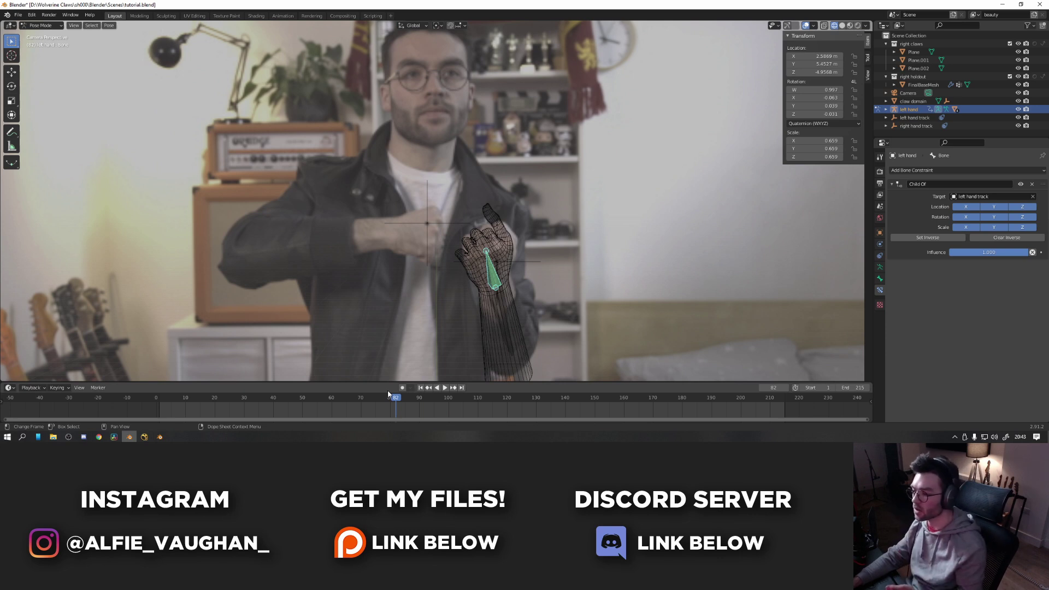
left_click(307, 407)
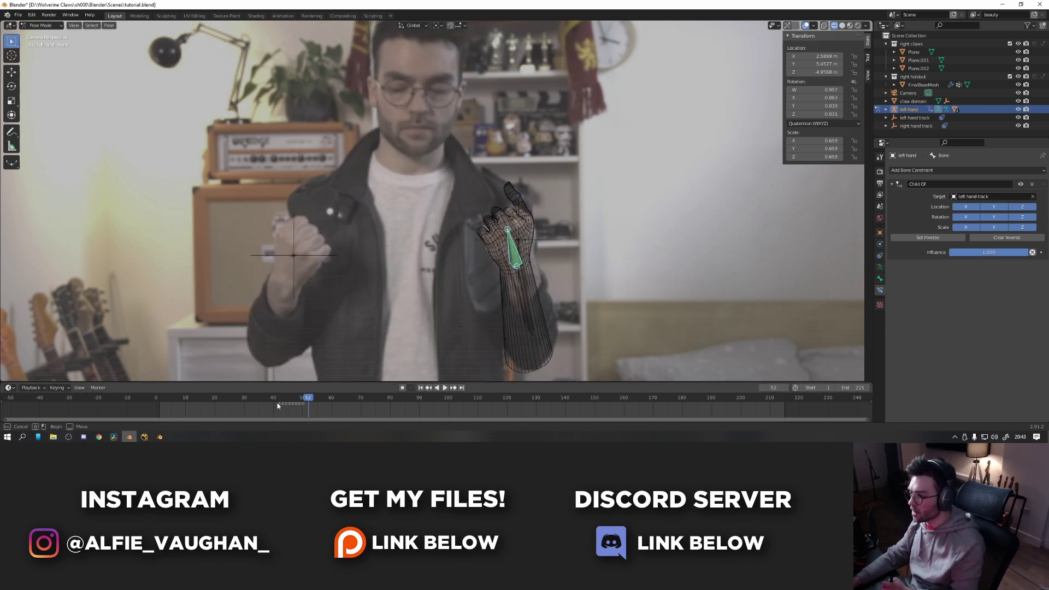
mouse_move(277, 406)
left_mouse_down()
mouse_move(279, 396)
mouse_move(258, 397)
left_mouse_up()
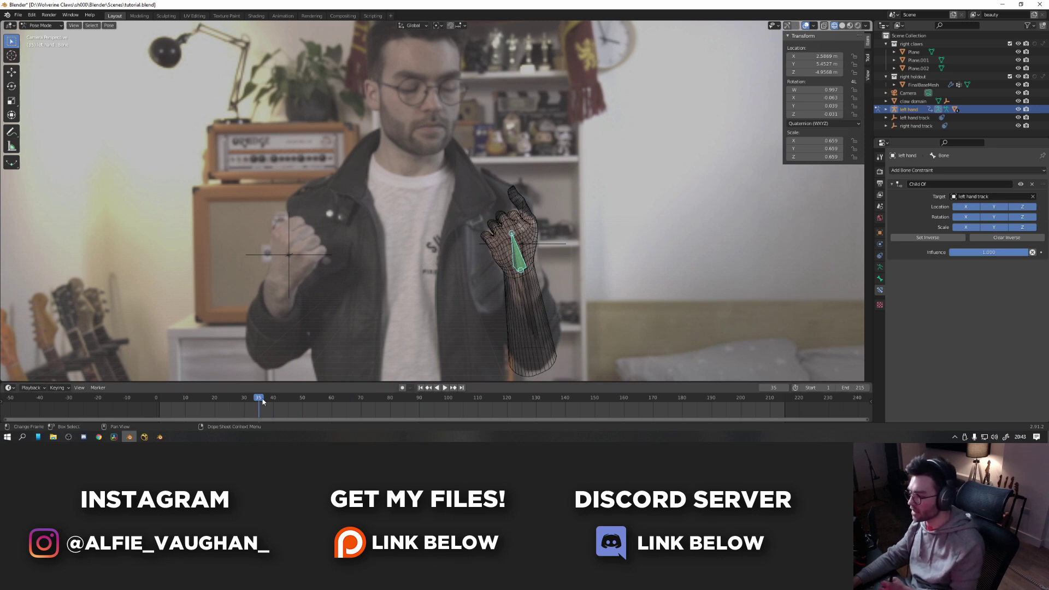
key("space")
Set the active keying set to Location & Rotation.
left_click(65, 389)
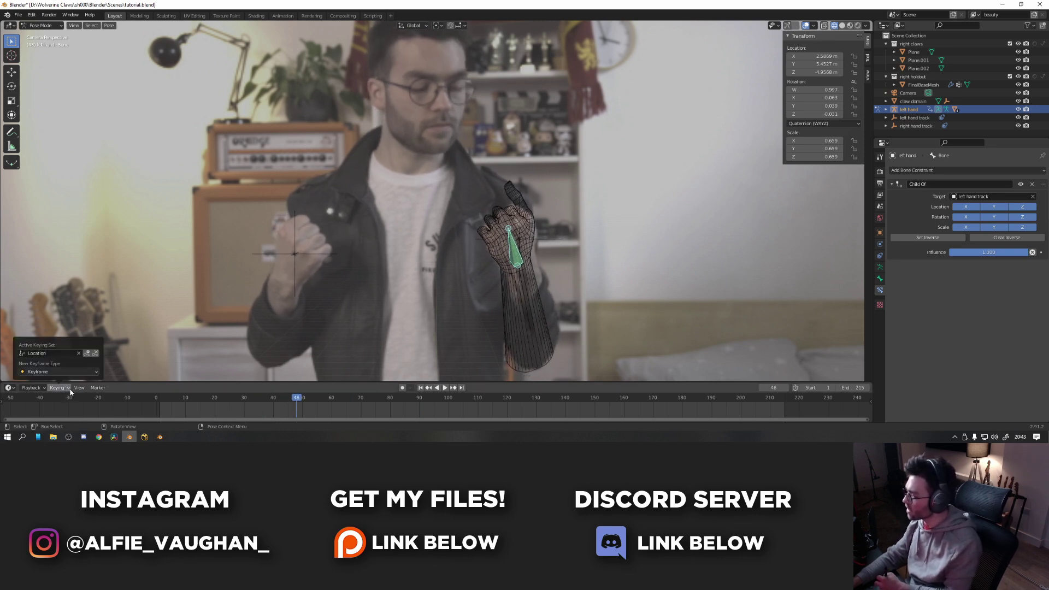
left_click(50, 353)
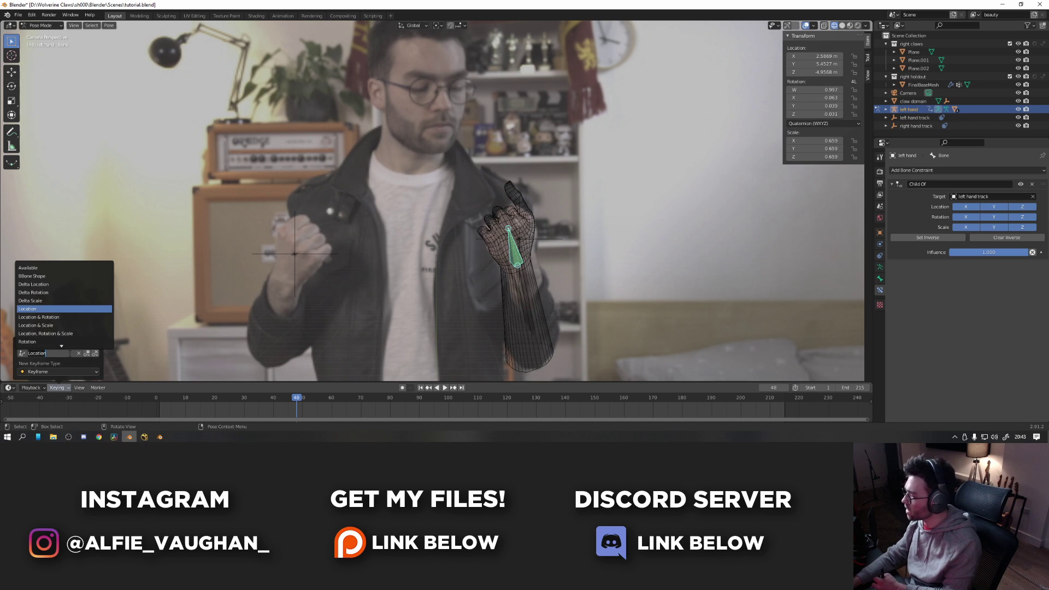
left_click(53, 309)
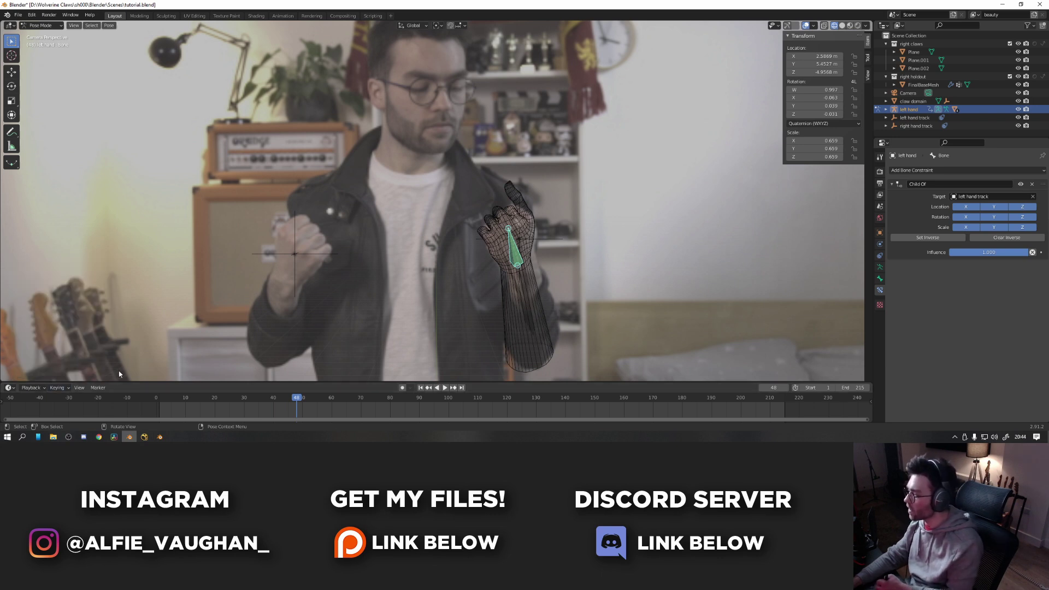
Move and slightly rotate the hand bone to match the fist at frame 48, and keyframe the pose.
key("g")
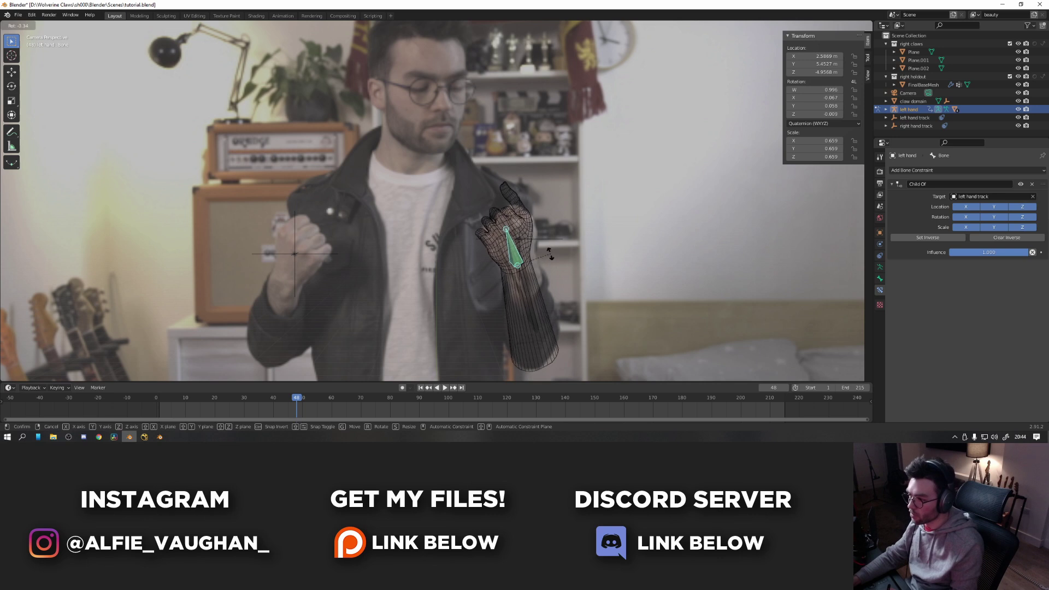
left_click(550, 255)
key("r")
left_click(555, 252)
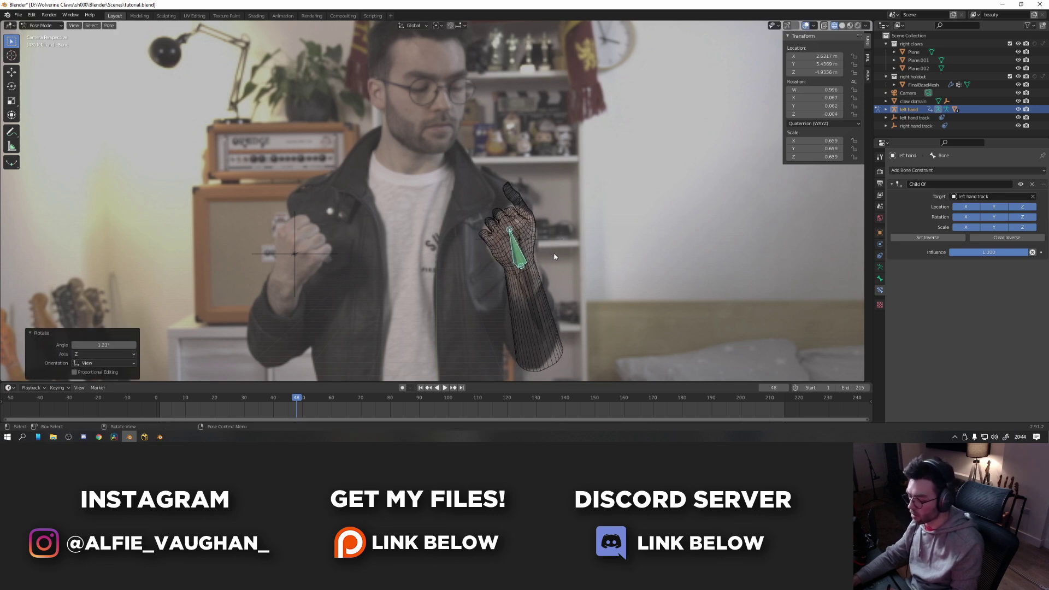
key("i")
Go to frame 71, move the hand bone back onto the fist and keyframe its location and rotation.
left_click(348, 406)
left_click(363, 406)
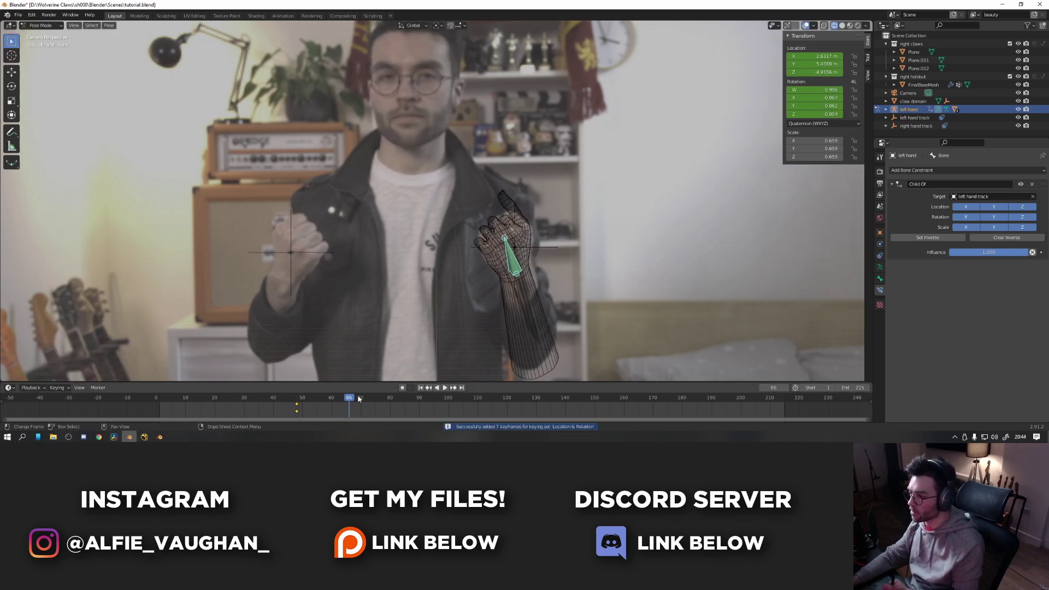
key("g")
left_click(572, 296)
key("i")
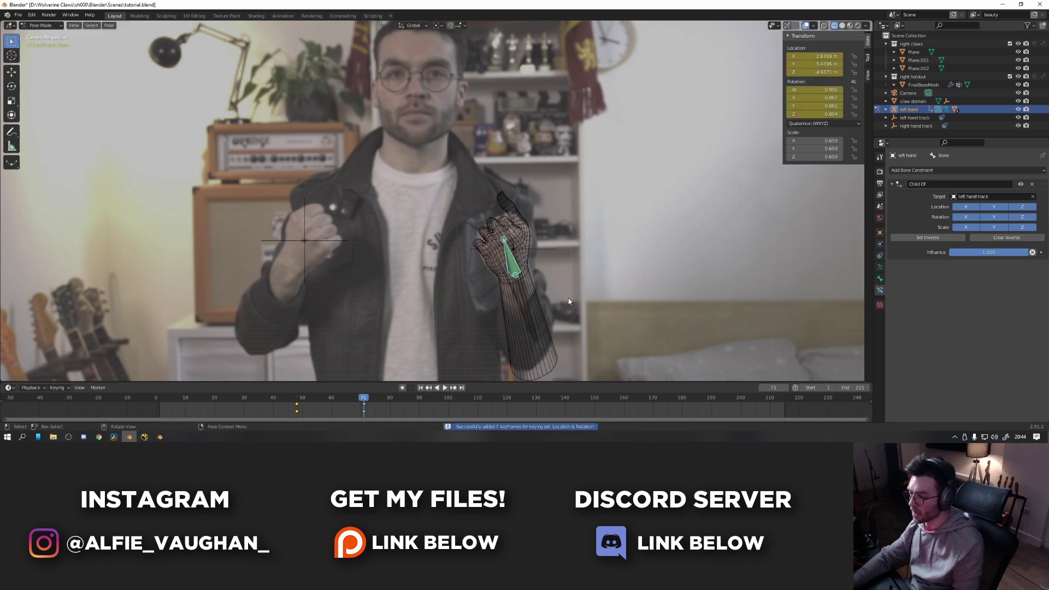
Realign the hand bone's position and rotation with the fist at frame 82 and keyframe it.
left_click(396, 398)
key("g")
left_click(531, 287)
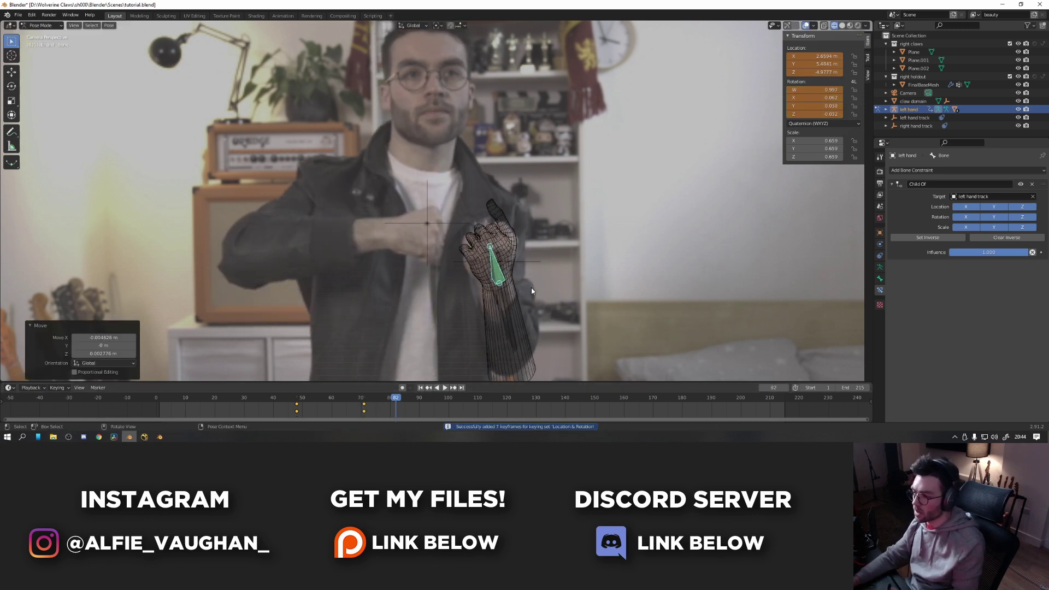
key("r")
left_click(531, 290)
key("g")
left_click(533, 289)
key("i")
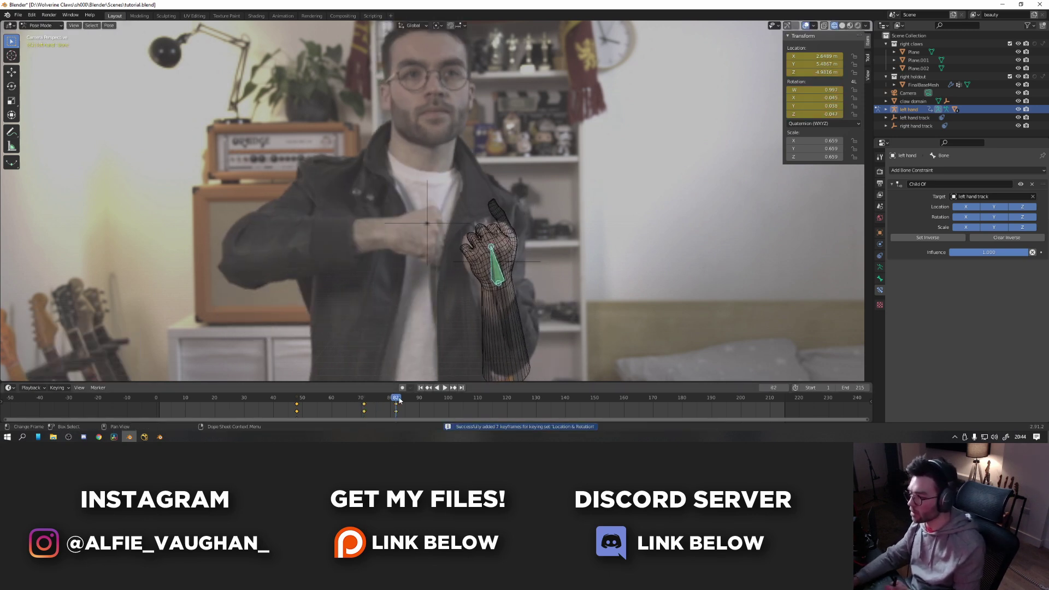
Correct the hand bone's alignment with the fist at frames 91 and 106, keyframing each pose.
left_click_drag(397, 399, 418, 399)
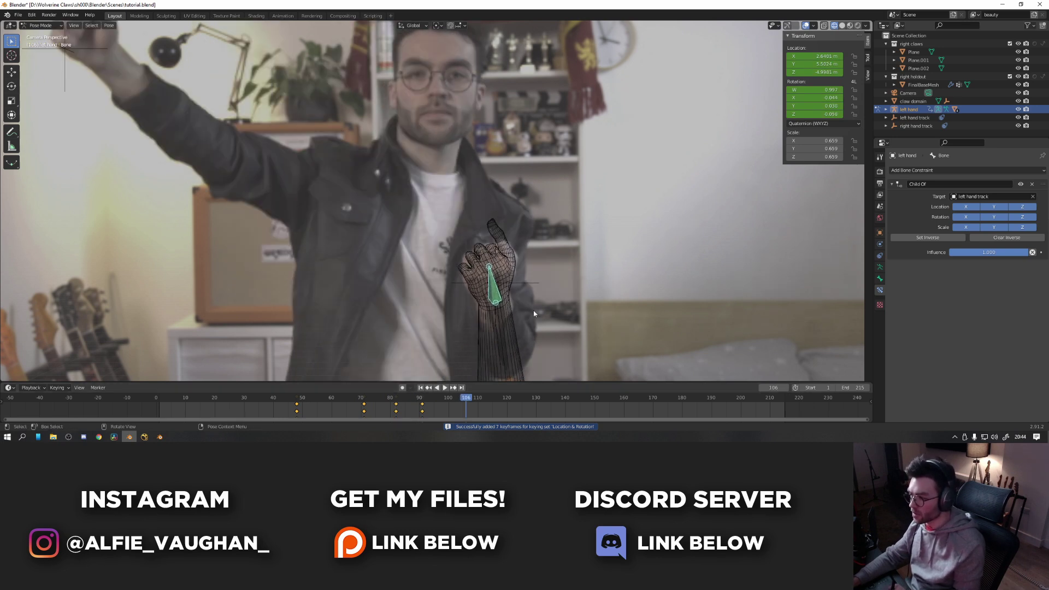
key("r")
left_click(580, 258)
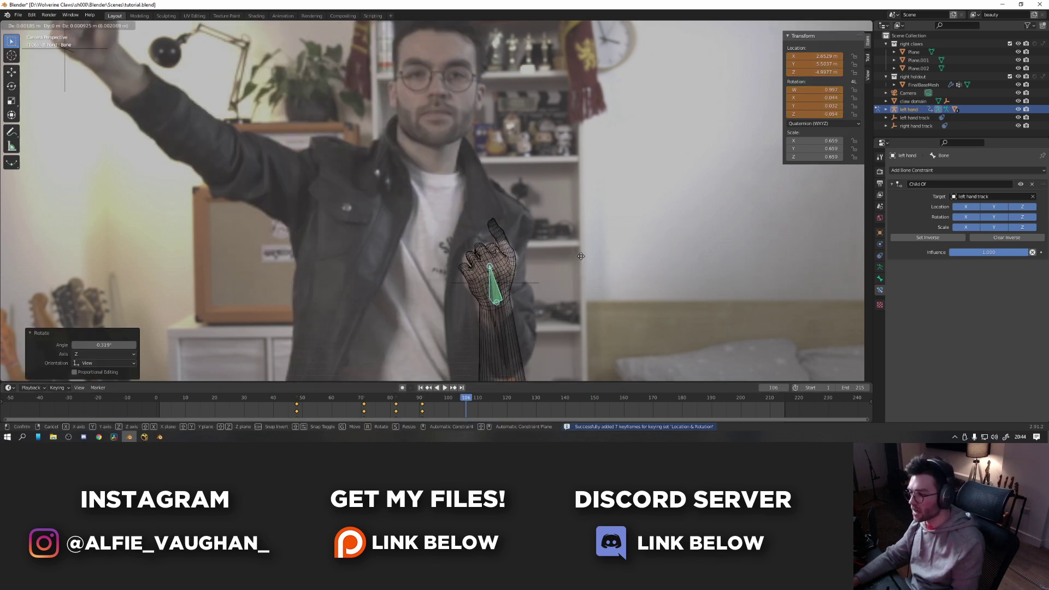
key("i")
Match the hand bone to the fist at frames 121, 133 and 143, keyframe each pose and play back the animation.
left_click_drag(467, 400, 510, 399)
key("g")
left_click(550, 285)
key("r")
key("r")
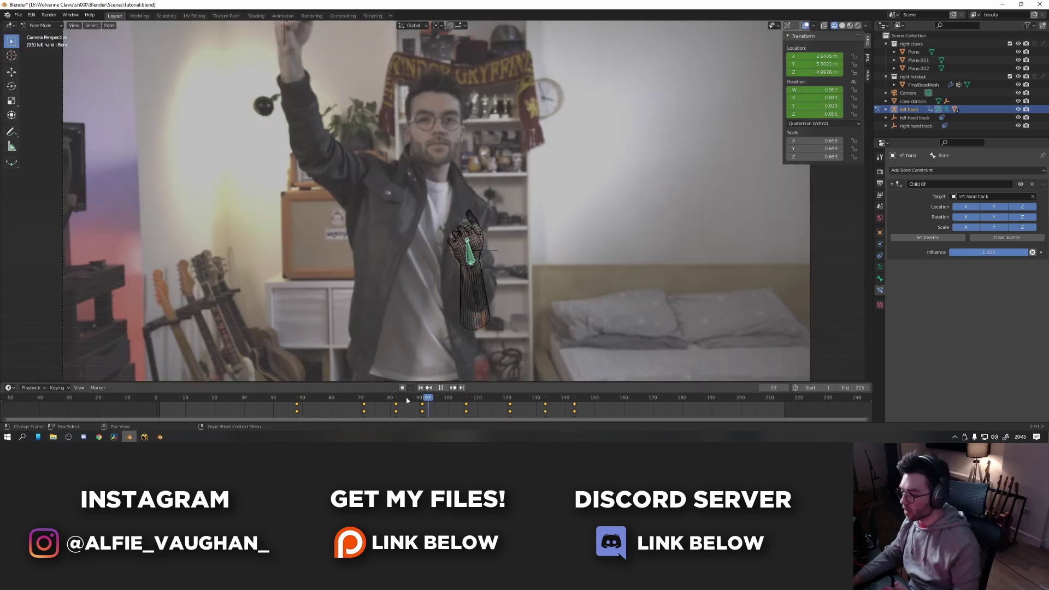
key("space")
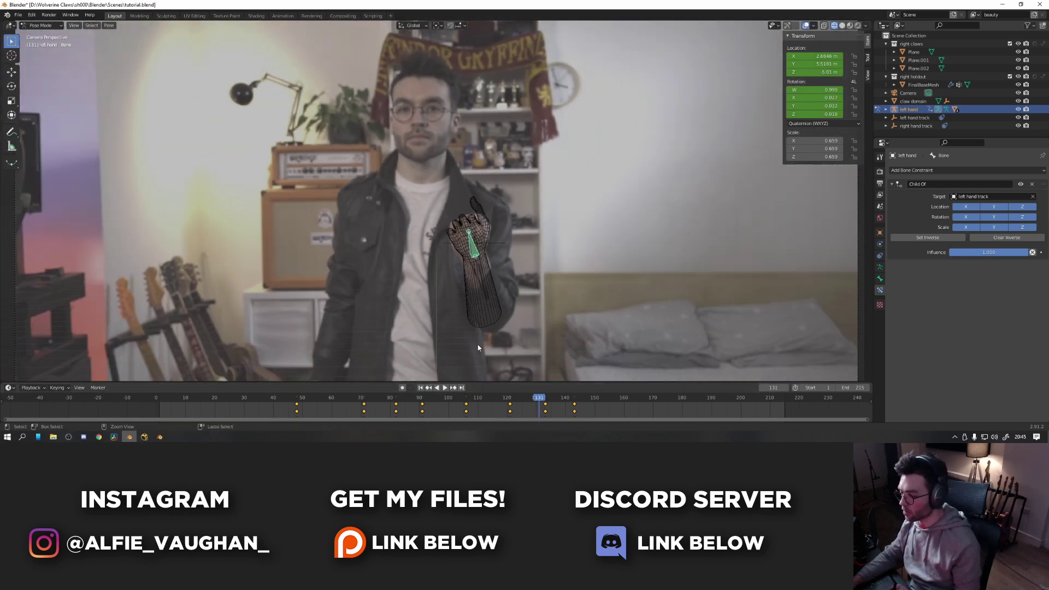
Leave Pose Mode for Object Mode and play the animation back from around frame 49 to review the hand tracking.
left_click_drag(394, 403, 510, 403)
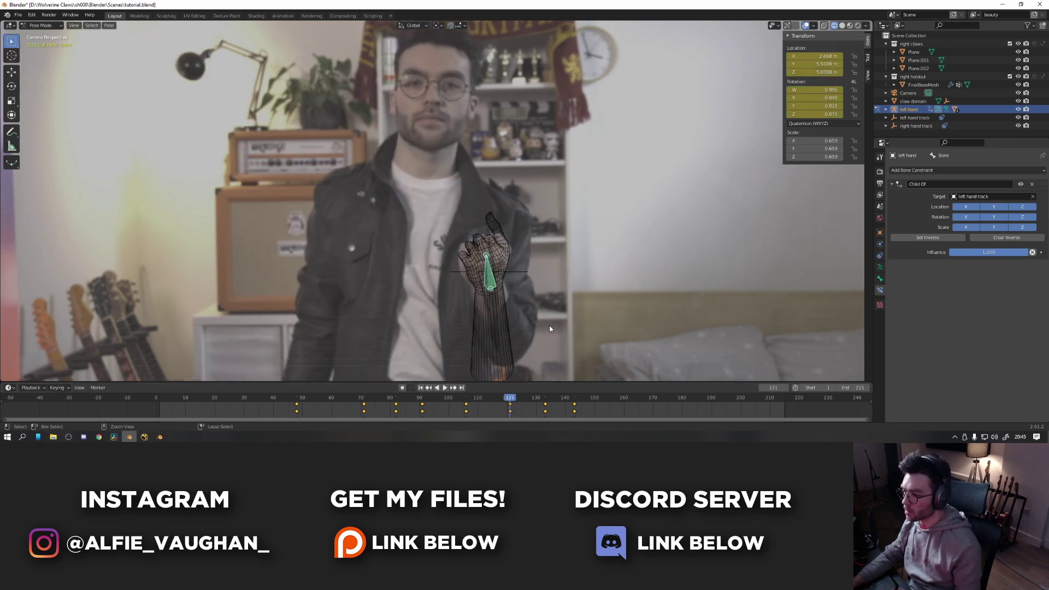
key("ctrl+Tab")
left_click(300, 407)
key("space")
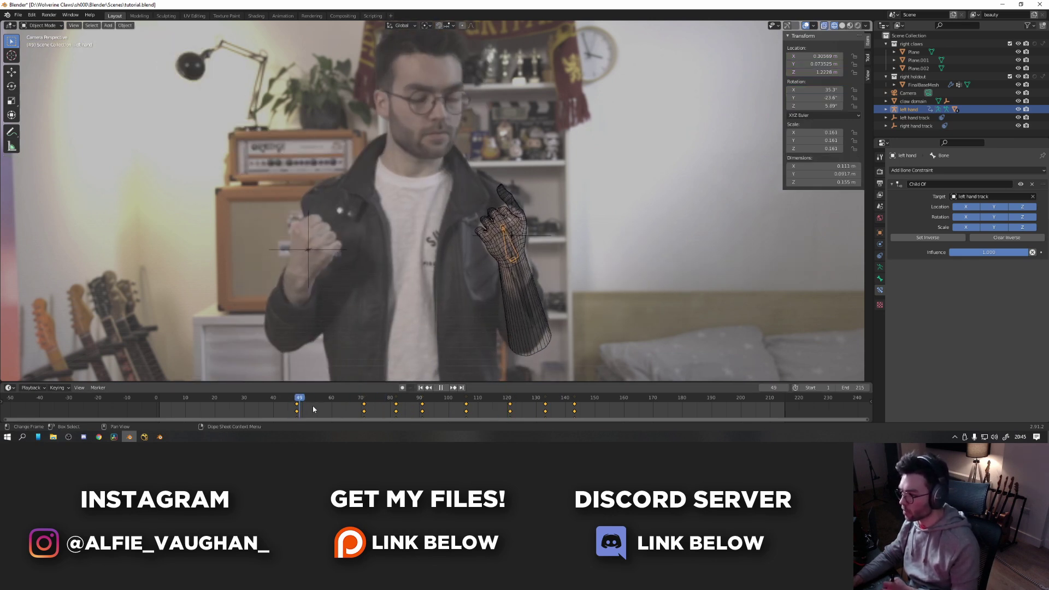
Keyframe the claws control's location and rotation at its slider's upper end at frame 18 and at the lower end at frame 21.
left_click_drag(312, 406, 217, 405)
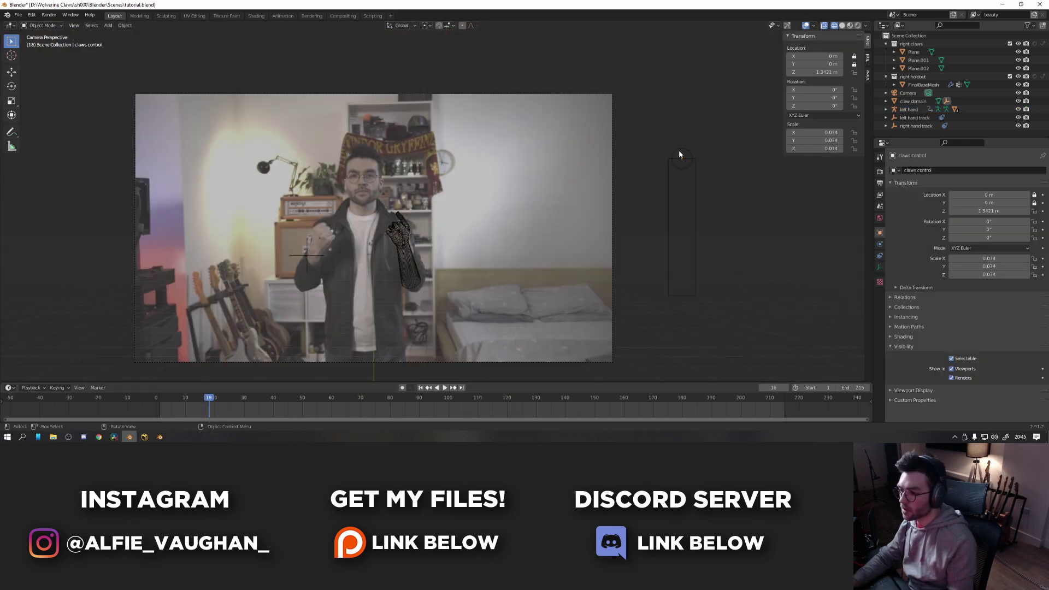
key("i")
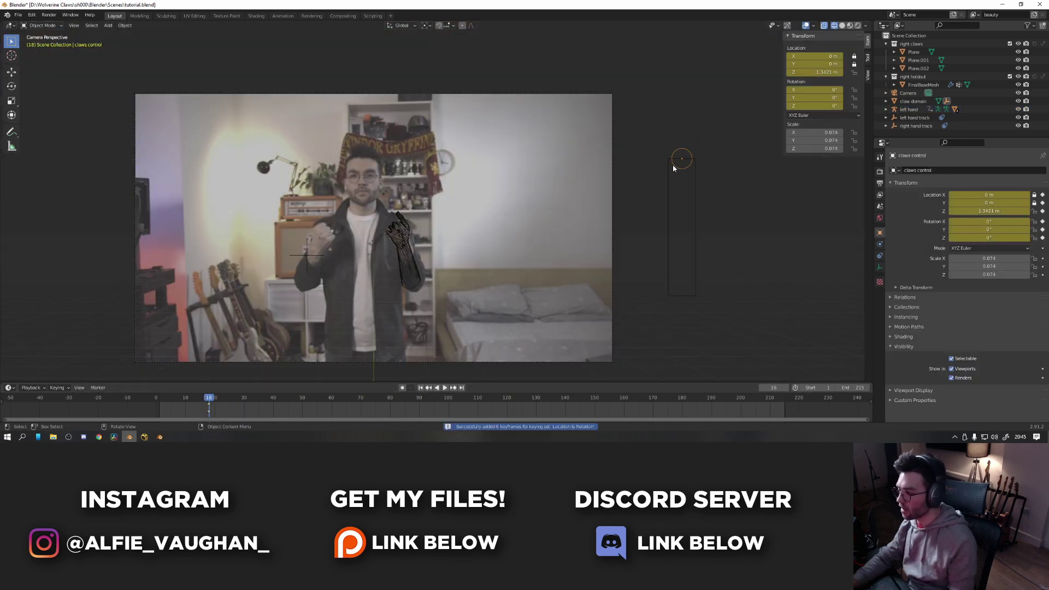
left_click_drag(210, 402, 218, 402)
mouse_move(448, 314)
middle_mouse_down("ctrl")
mouse_move(470, 226)
mouse_move(435, 322)
middle_mouse_up("ctrl")
key("g")
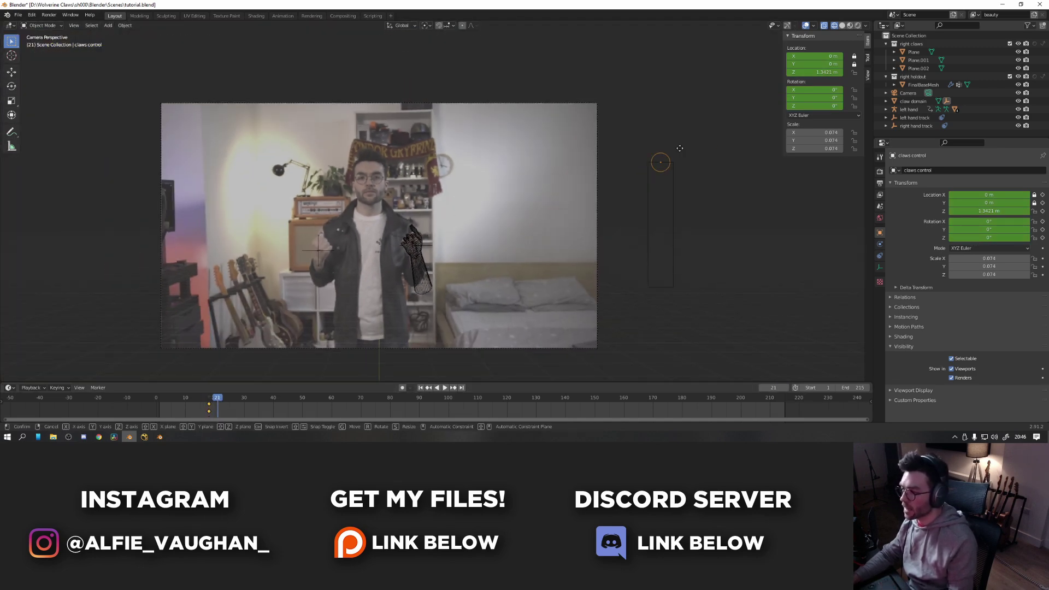
left_click(680, 273)
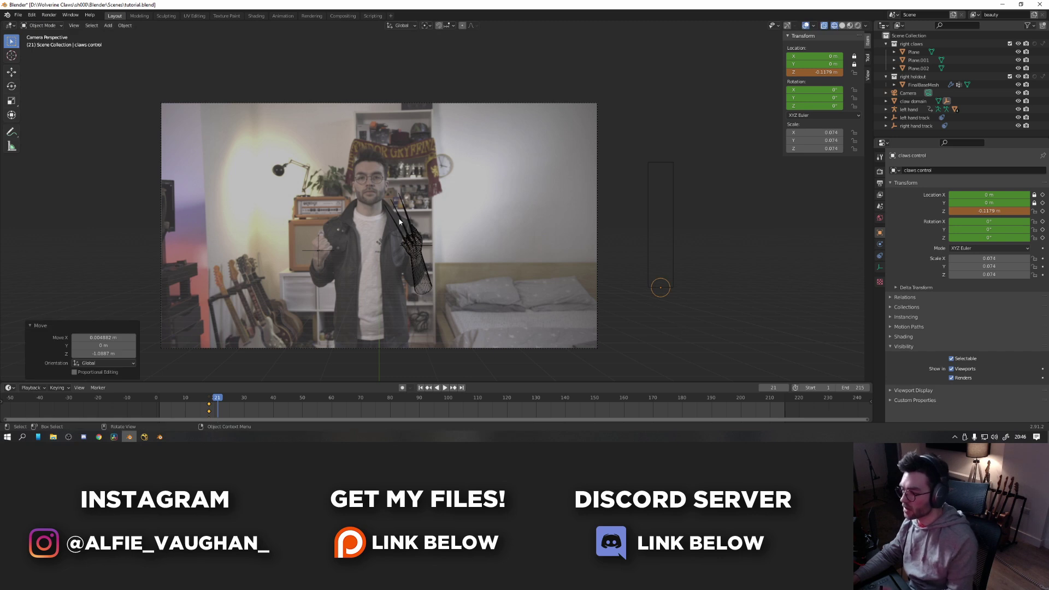
key("i")
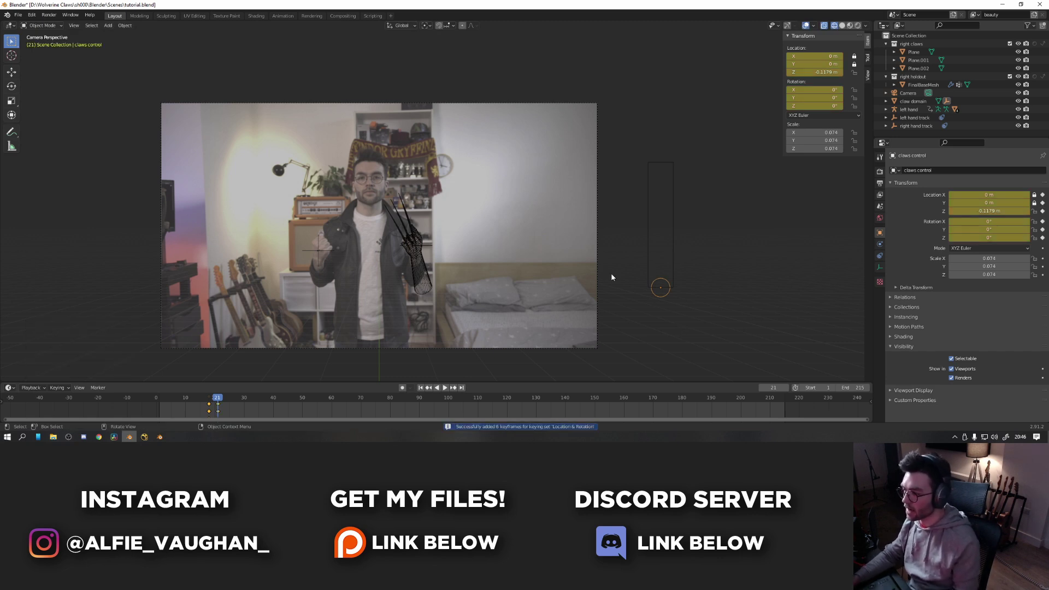
Step through the frames around the claw extension, switch the viewport to solid shading and inspect the hand at frame 36.
middle_click_drag(610, 273, 259, 380, "ctrl")
key("Right")
mouse_move(221, 399)
left_mouse_down()
mouse_move(209, 400)
mouse_move(218, 400)
left_mouse_up()
left_click(304, 322)
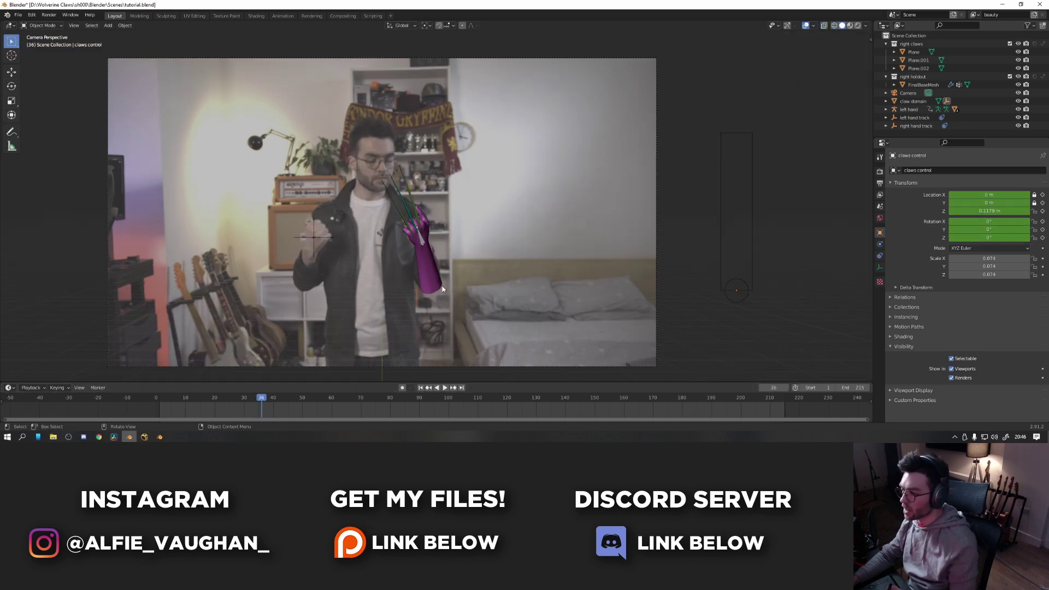
mouse_move(475, 322)
middle_mouse_down("ctrl")
mouse_move(477, 277)
mouse_move(461, 296)
middle_mouse_up("ctrl")
scroll(495, 258, "up", 2)
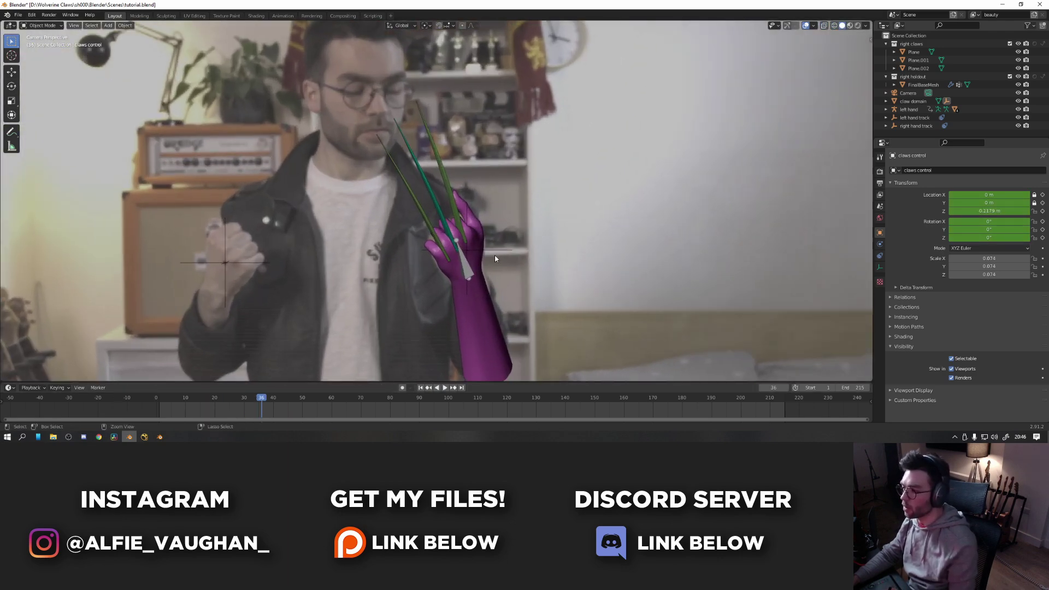
Remove the right holdout collection and move the hand mesh FinalBaseMesh to a new collection named "hand holdout".
left_click(886, 43)
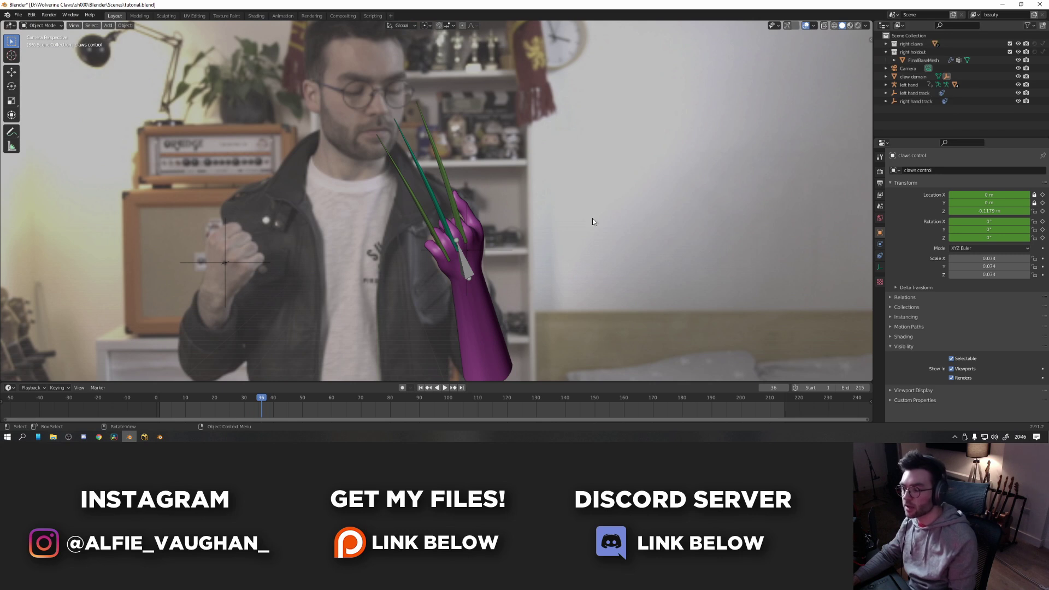
left_click(485, 310)
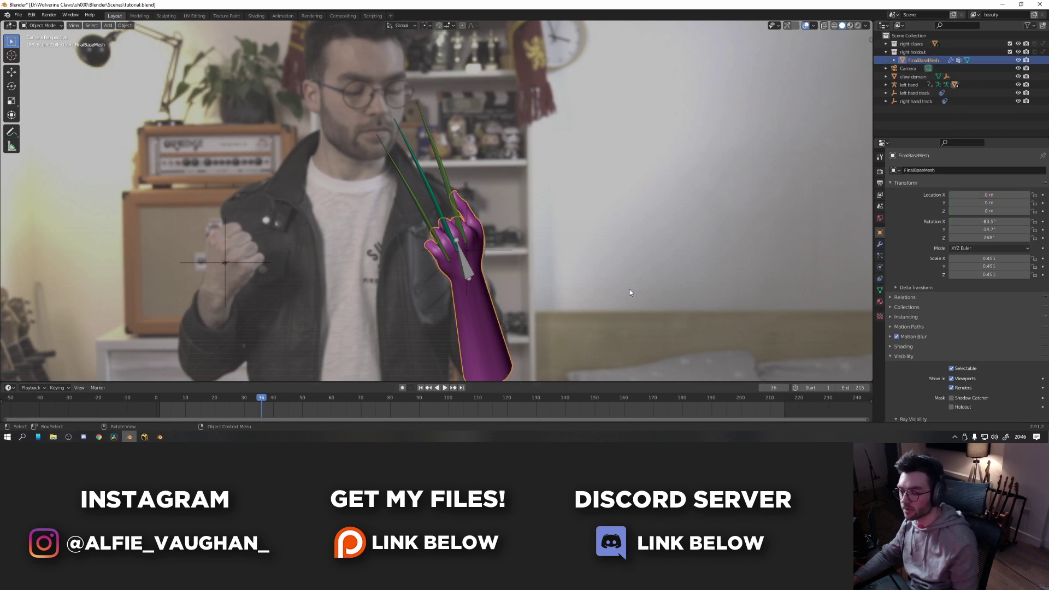
key("ctrl+z")
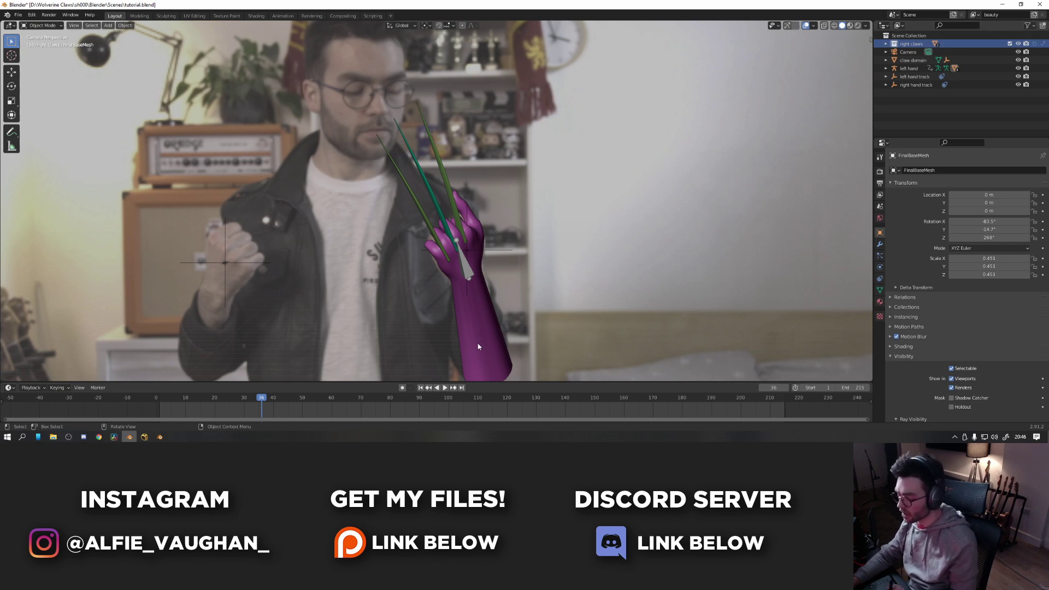
left_click(462, 311)
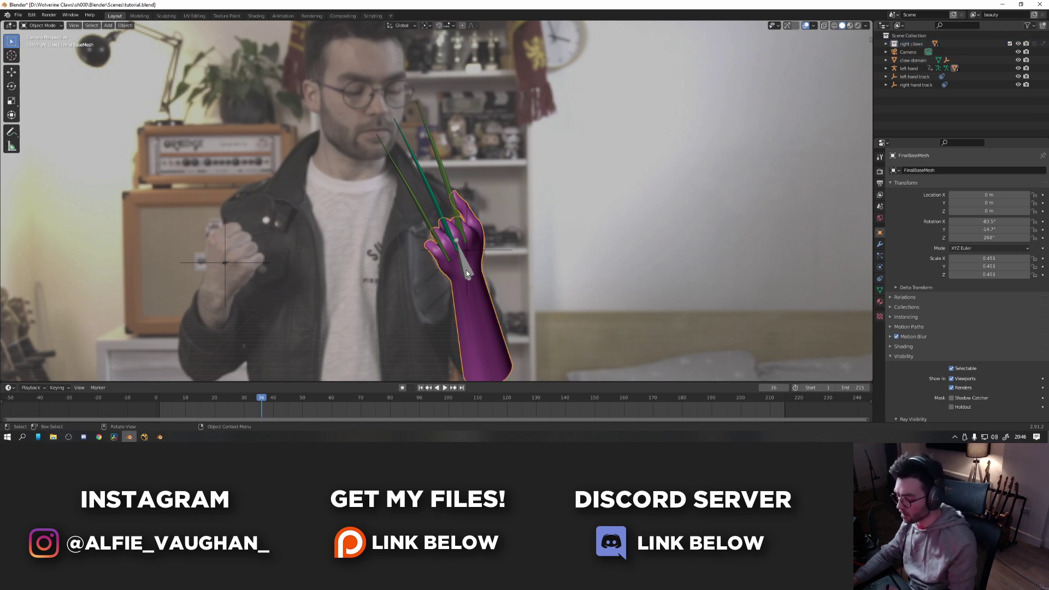
key("m")
left_click(435, 273)
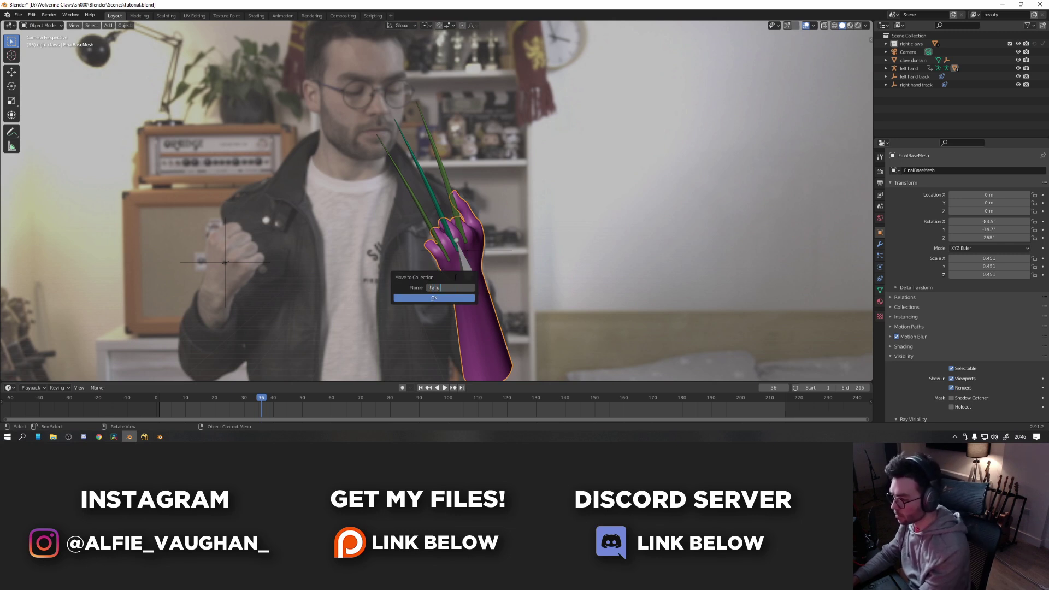
key("Return")
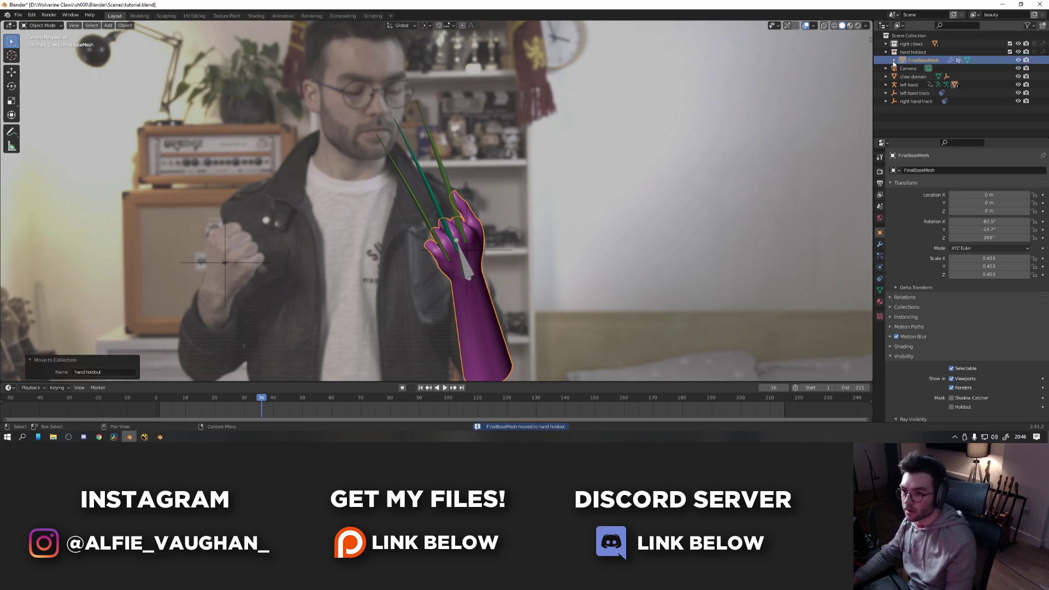
Set the hand holdout collection as a holdout in the view layer and preview the scene in rendered shading.
left_click(914, 52)
right_click(915, 54)
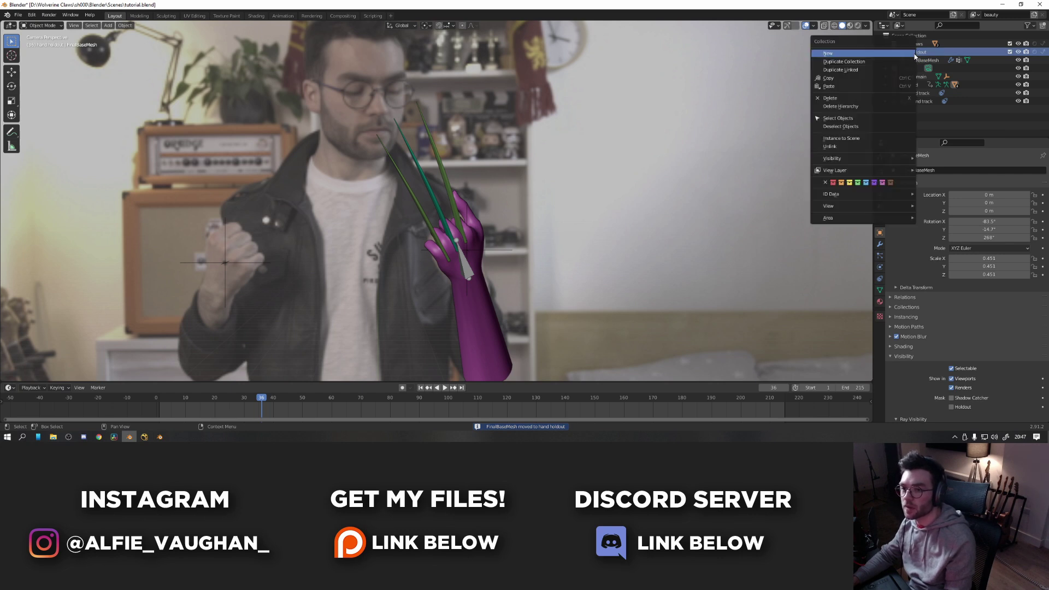
mouse_move(849, 173)
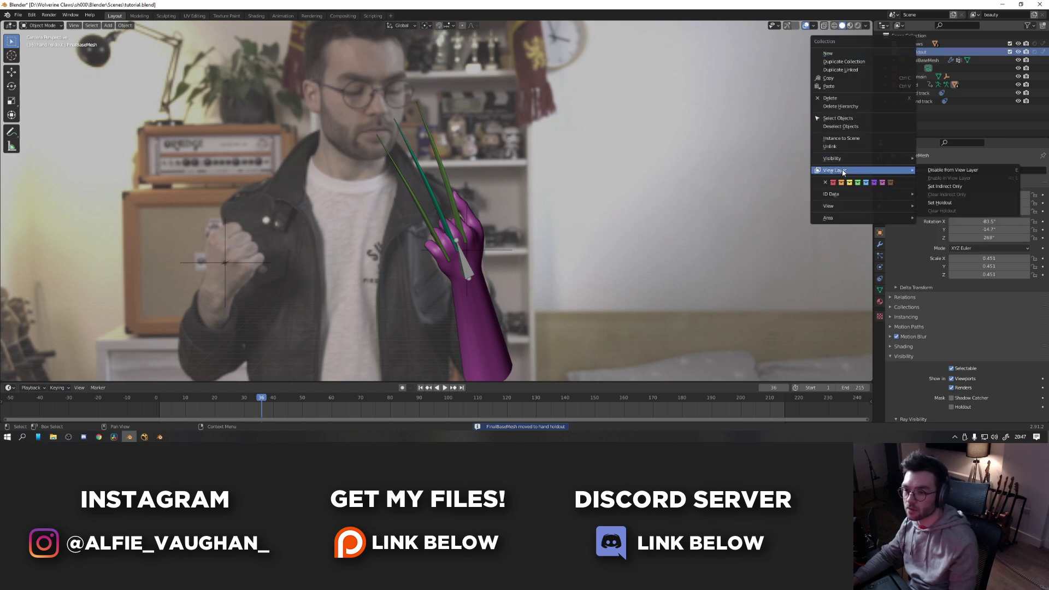
left_click(940, 186)
scroll(510, 312, "up", 1)
key("z")
left_click(514, 264)
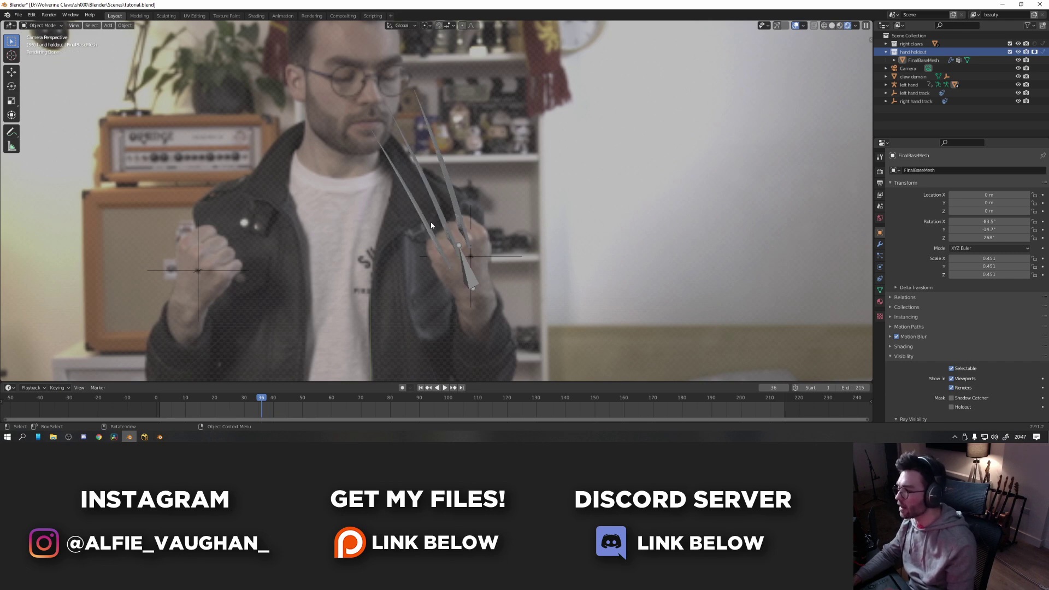
Step back and forth through frames 19 to 21 in the rendered view to check how the claws emerge from the fist.
scroll(431, 225, "up", 3)
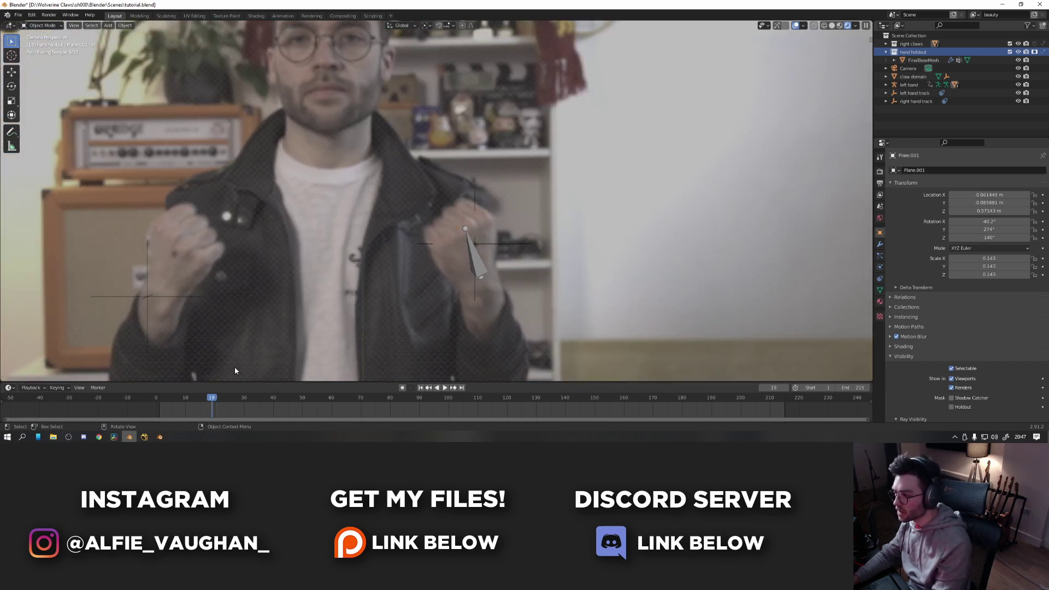
key("Right")
key("Right")
key("Right")
key("Left")
key("Left")
key("Left")
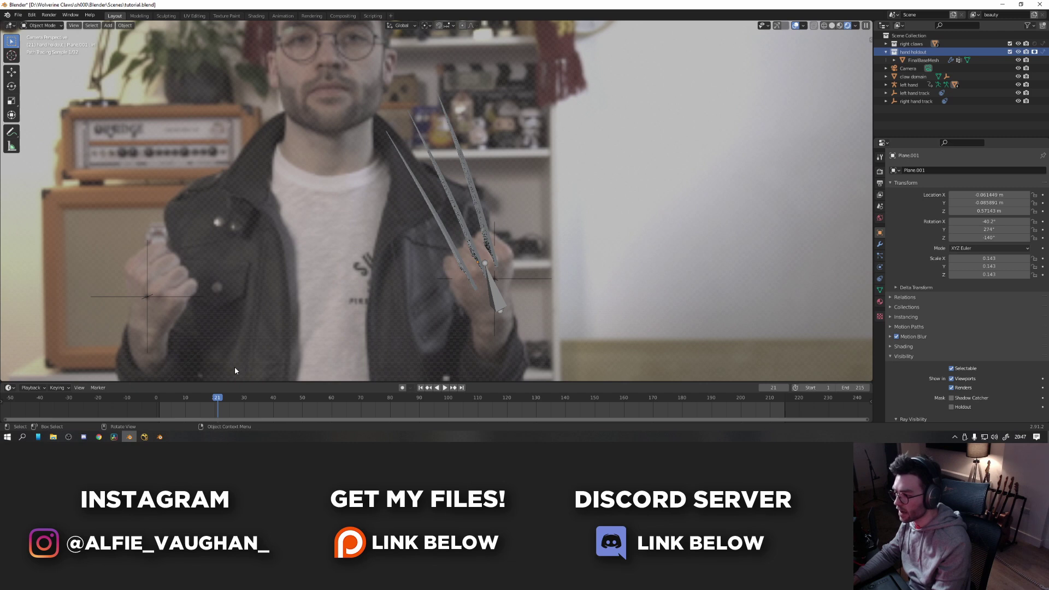
key("Right")
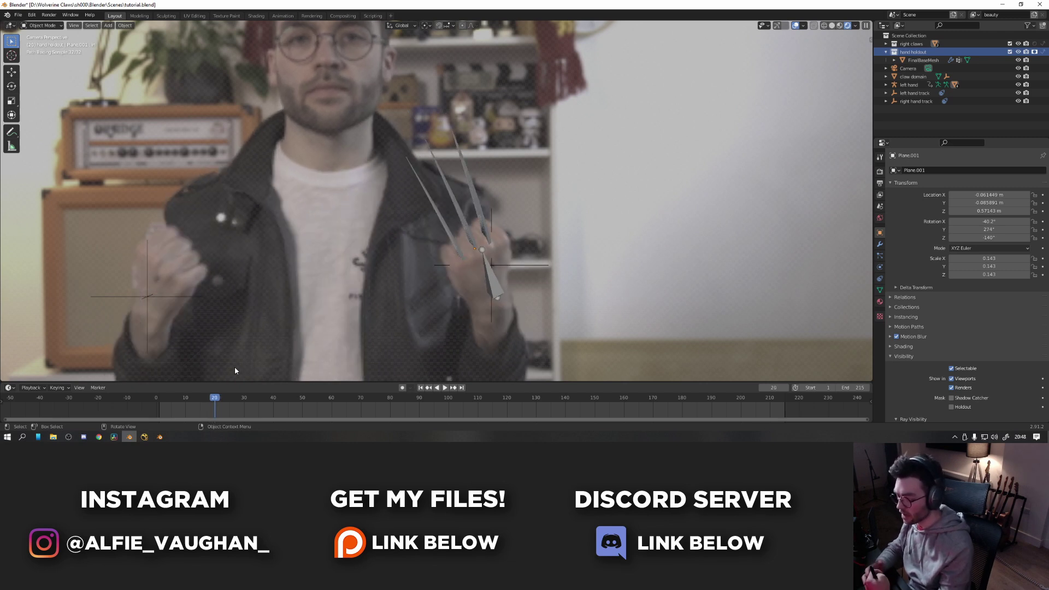
key("Left")
key("Left")
key("Right")
key("Right")
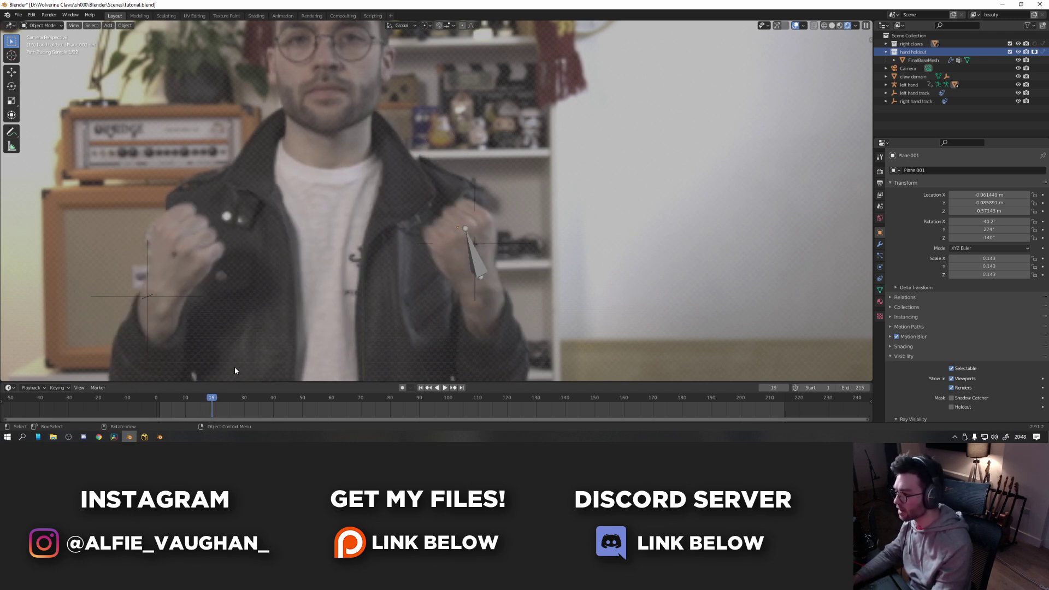
key("Right")
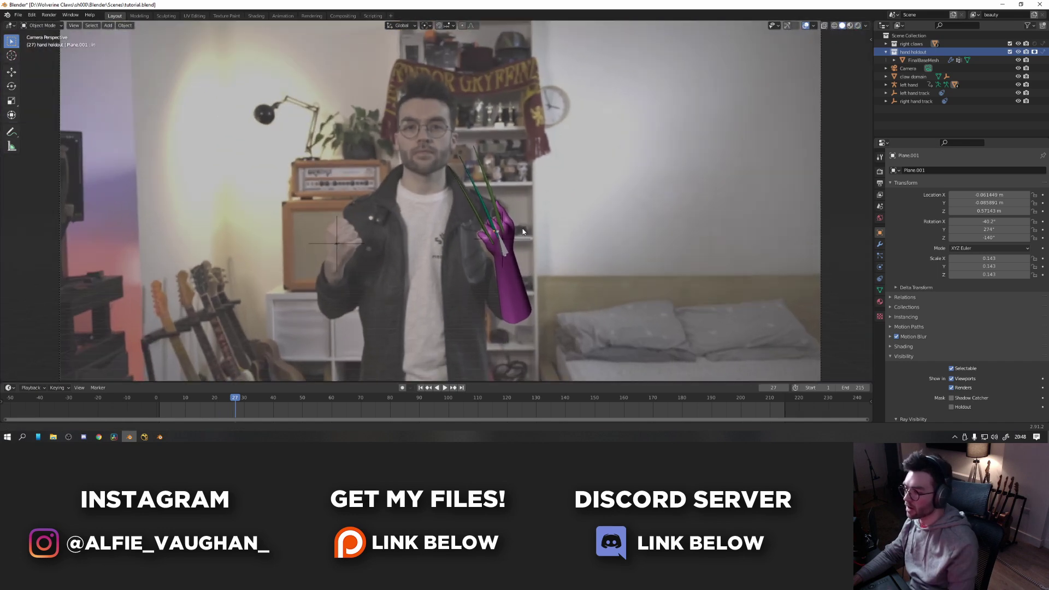
mouse_move(565, 219)
middle_mouse_down("ctrl")
mouse_move(566, 77)
mouse_move(503, 290)
mouse_move(533, 213)
middle_mouse_up("ctrl")
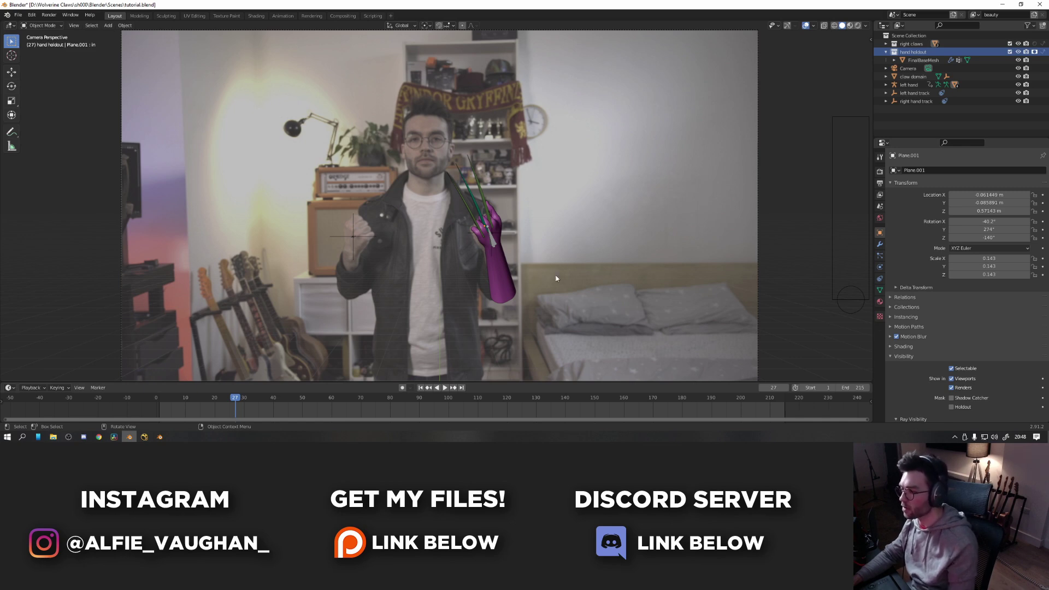
scroll(230, 288, "up", 5)
scroll(392, 204, "down", 6)
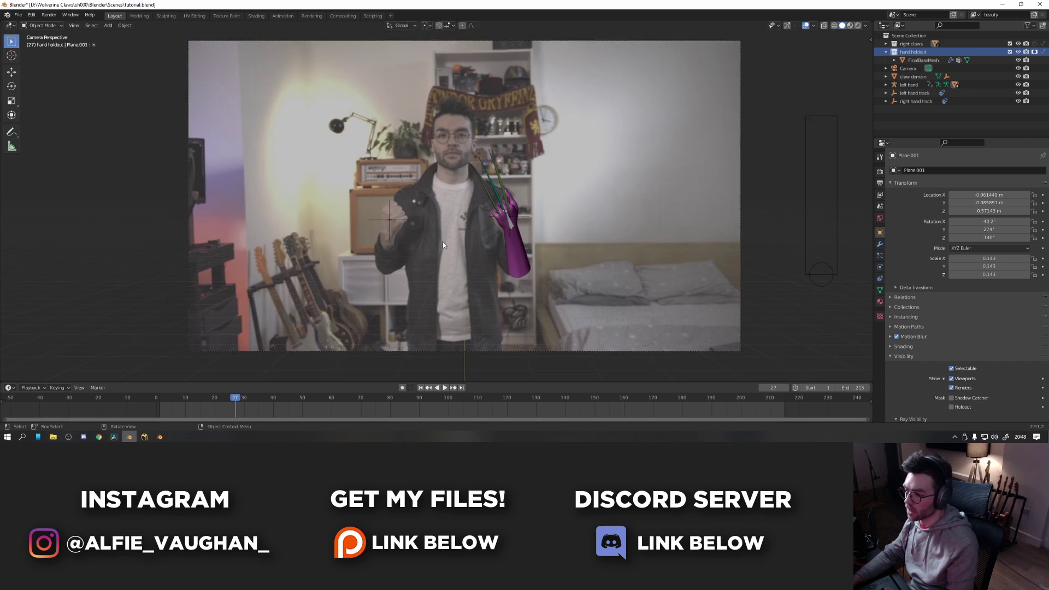
middle_click_drag(542, 253, 530, 269, "shift")
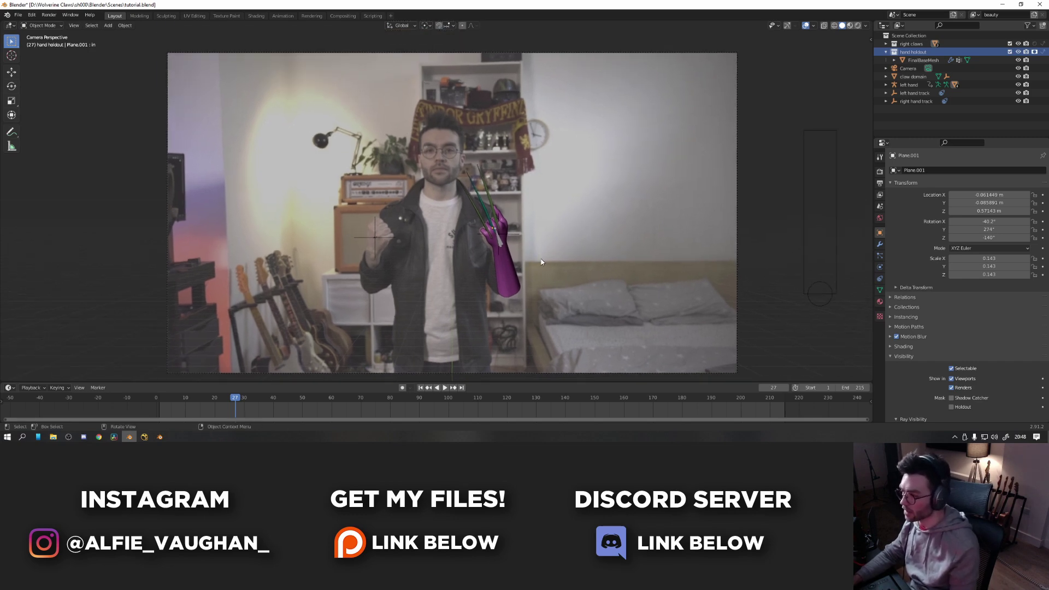